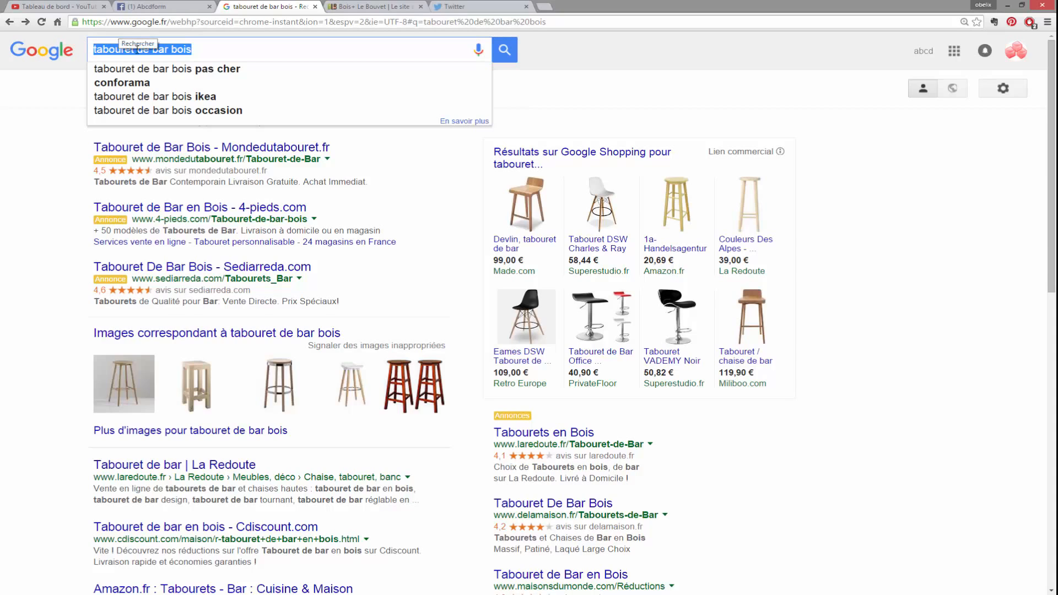
Open the 1a-Handelsagentur wooden bar stool page from the shopping results and examine the product picture and its image options.
click(224, 53)
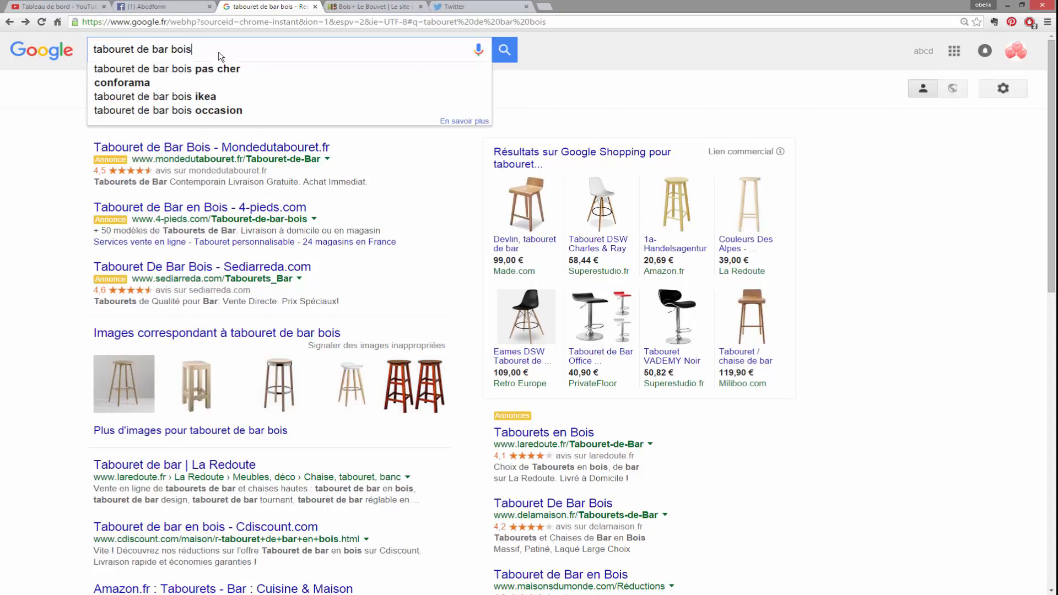
click(680, 209)
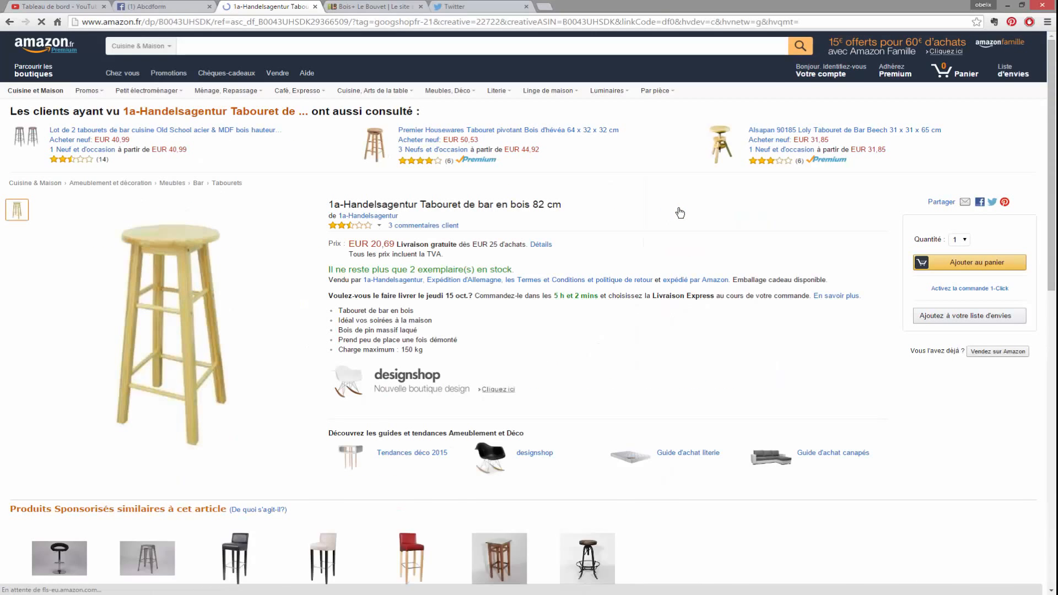
right_click(161, 327)
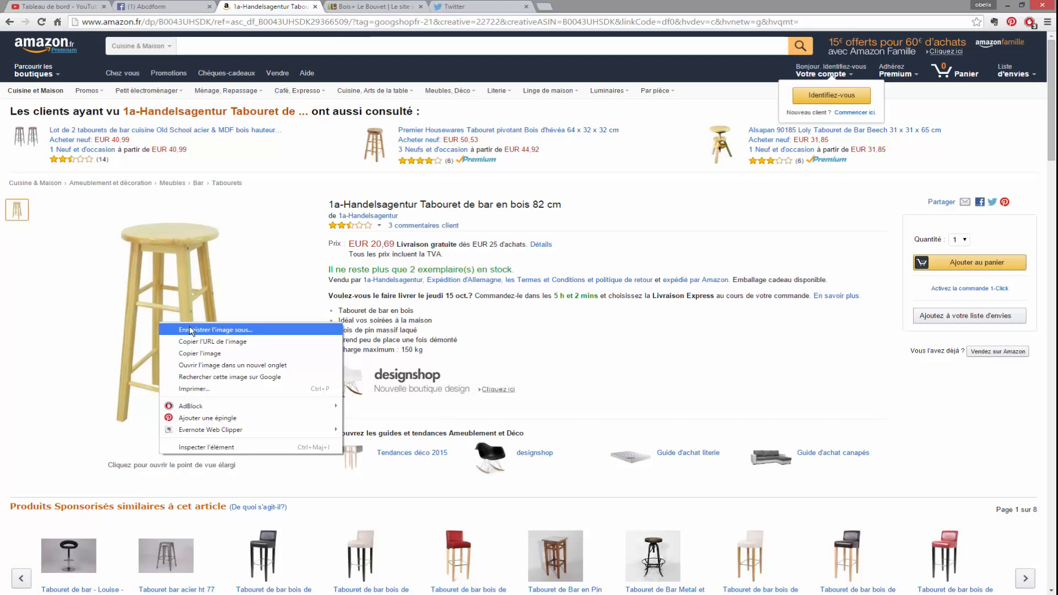
click(60, 330)
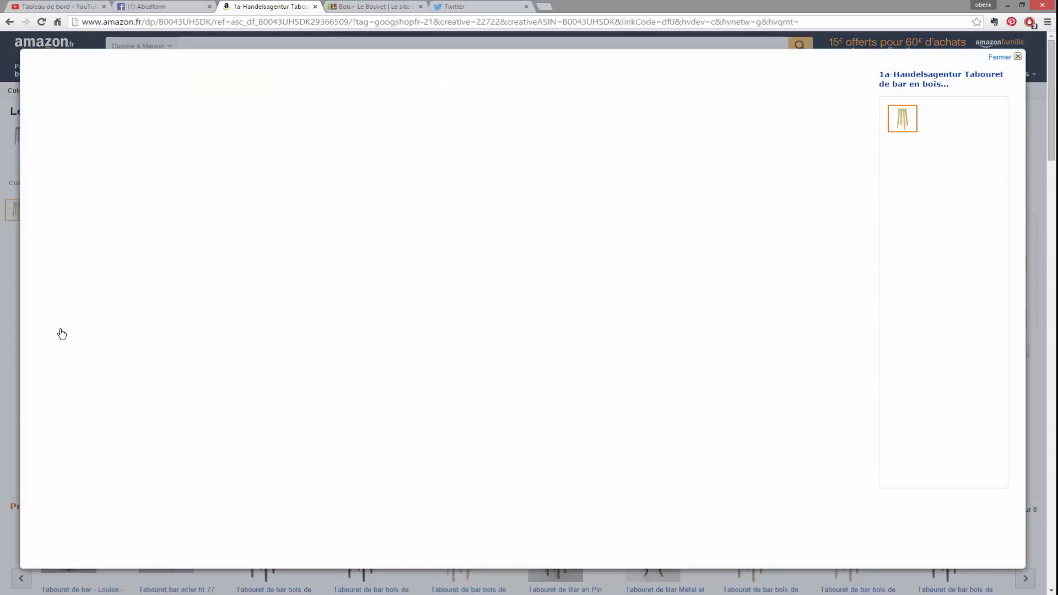
click(1018, 57)
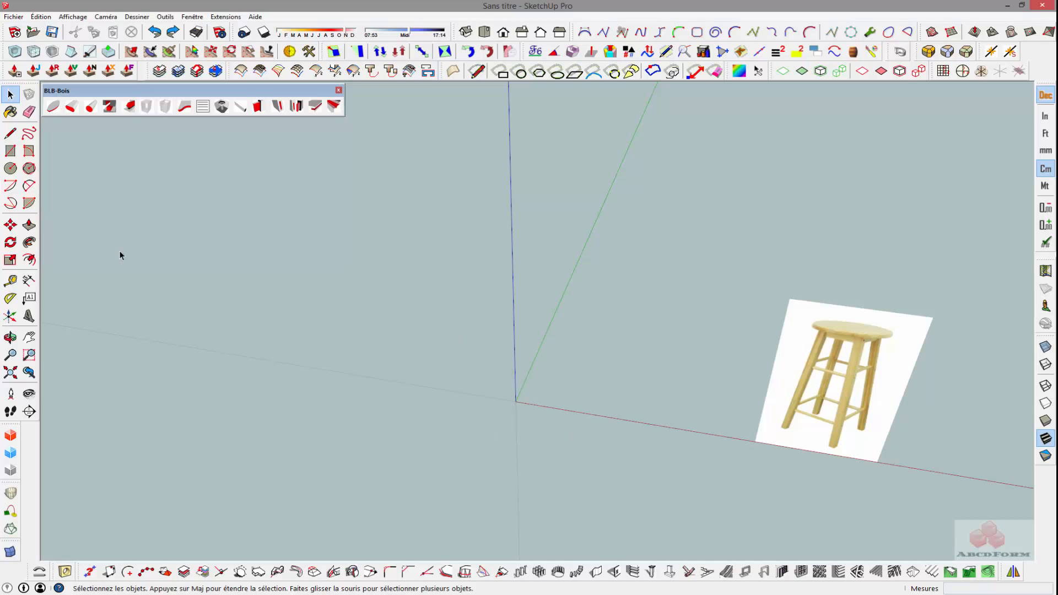
Switch to SketchUp and draw a 25 × 25 cm square on the ground, starting at the origin.
click(11, 150)
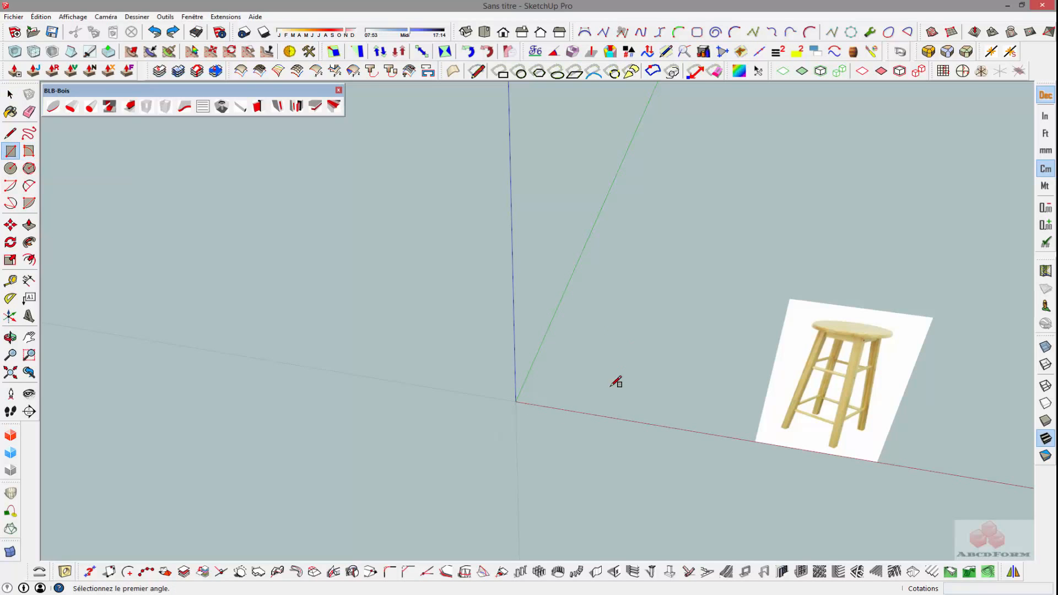
click(516, 402)
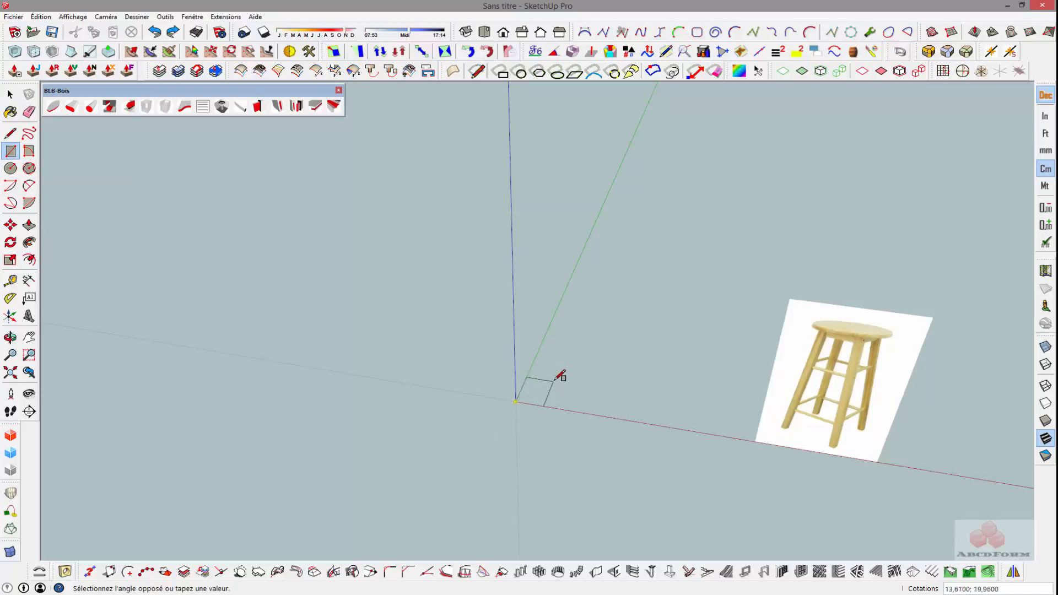
text(25;25)
key(Return)
scroll(590, 395, up, 2)
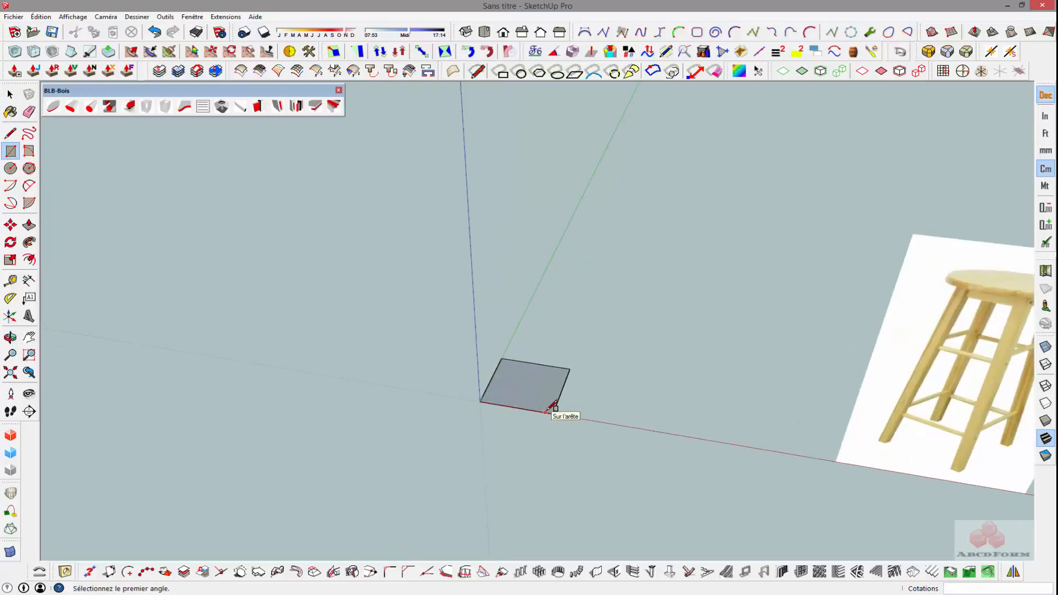
key(space)
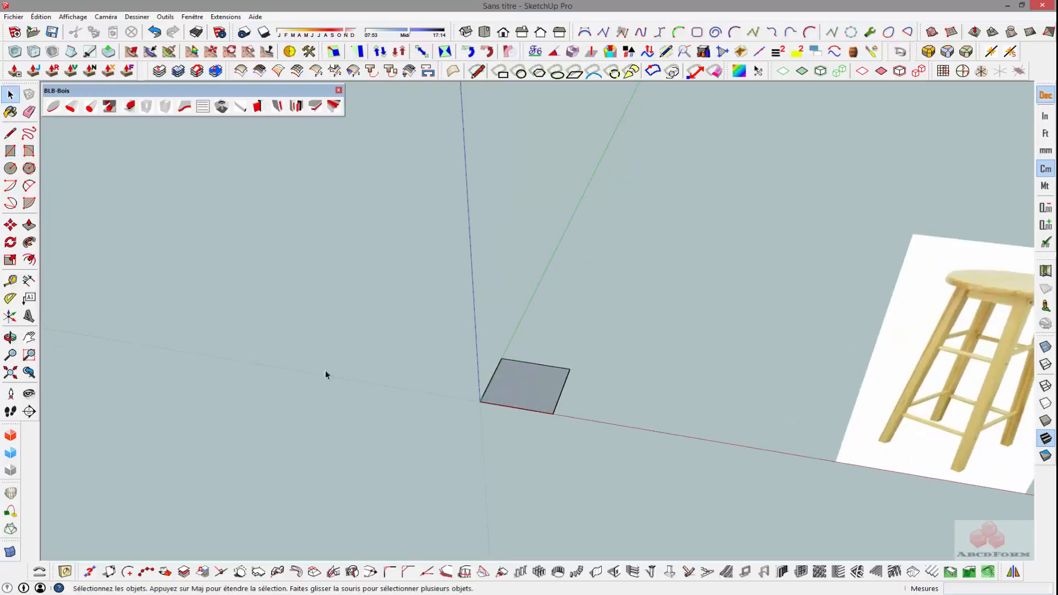
Offset the 25 cm square's outline outward to form a larger square around it.
click(29, 260)
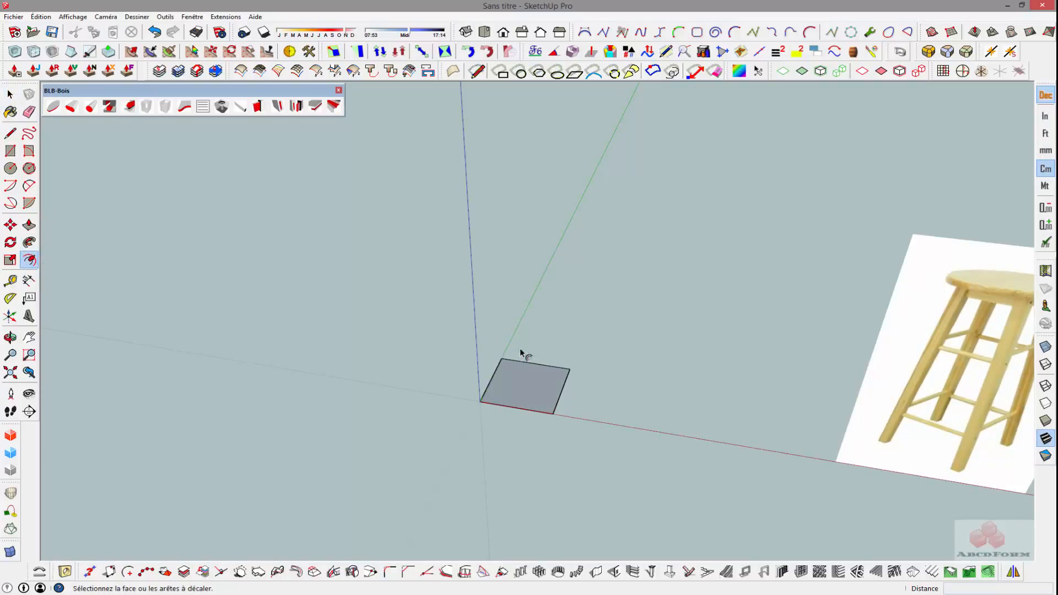
click(556, 403)
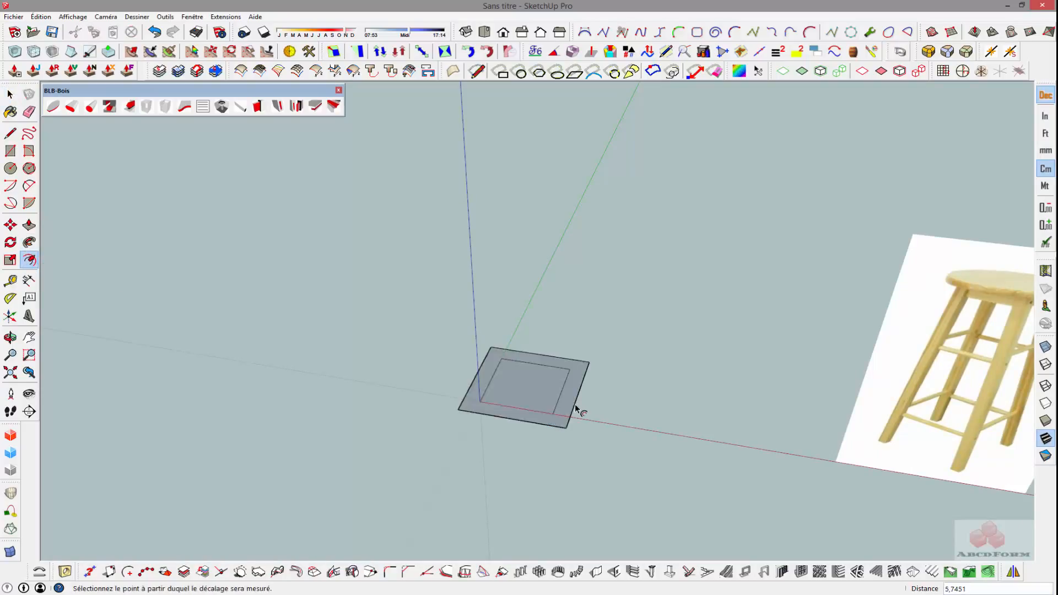
key(Return)
scroll(586, 427, down, 1)
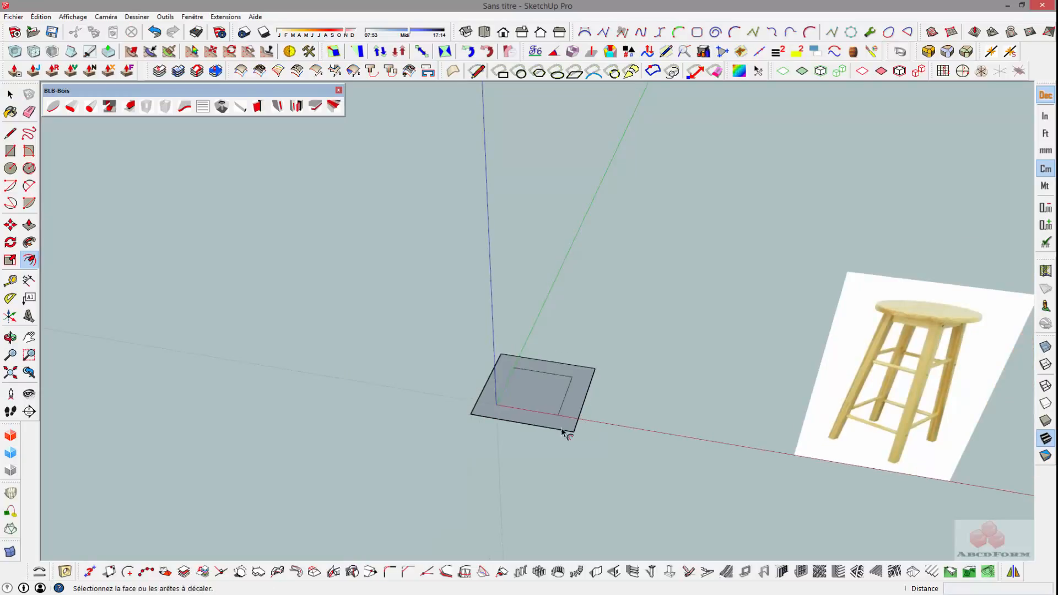
middle_drag(506, 406, 544, 428)
scroll(553, 413, up, 3)
key(space)
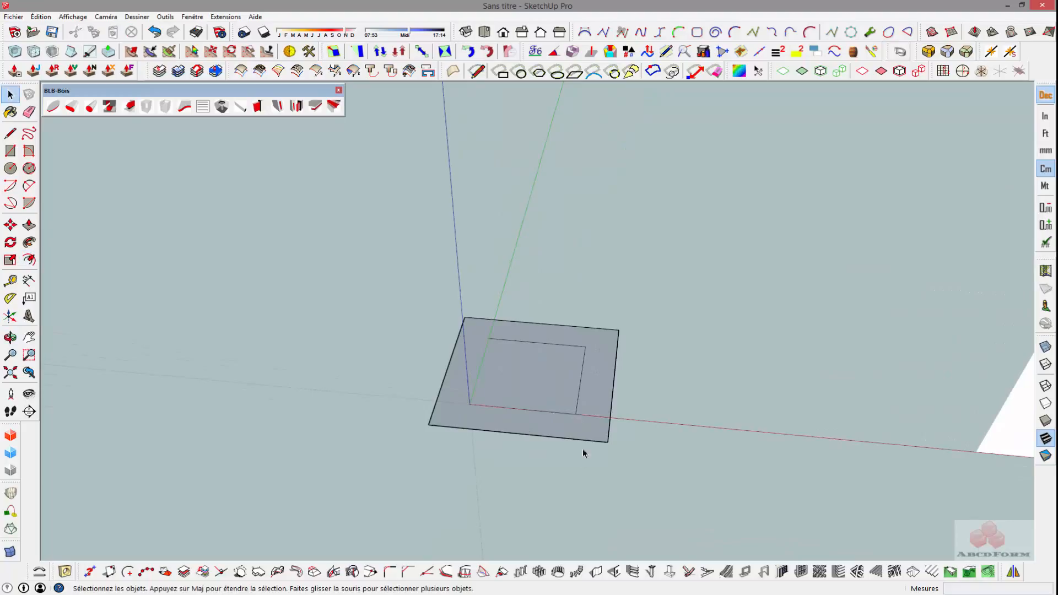
Draw a separate small square of 3,5 × 3,5 cm on the ground, just outside the outer square's front corner.
scroll(569, 484, down, 2)
click(11, 151)
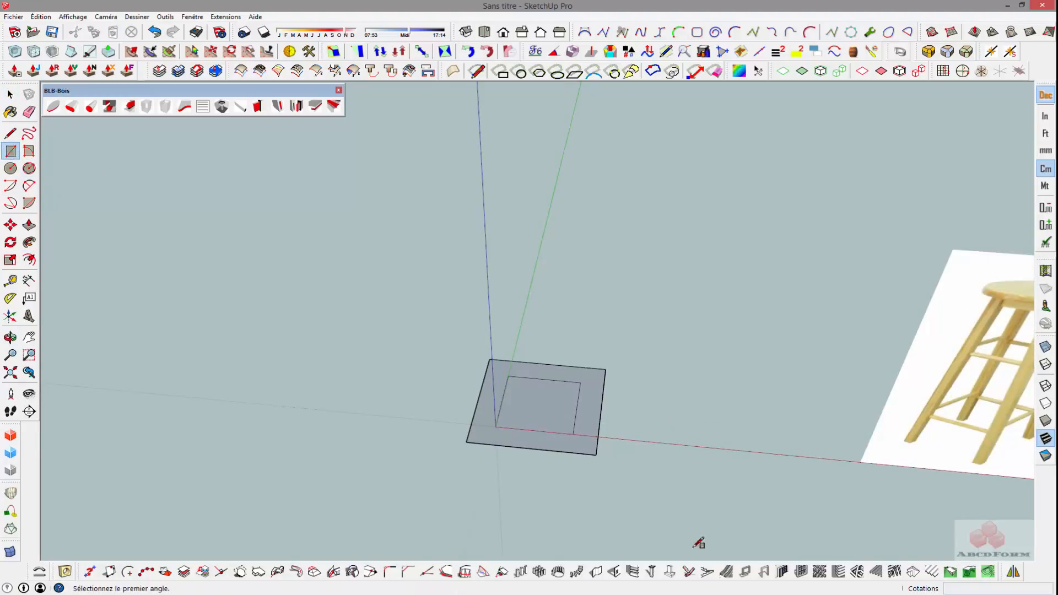
click(637, 488)
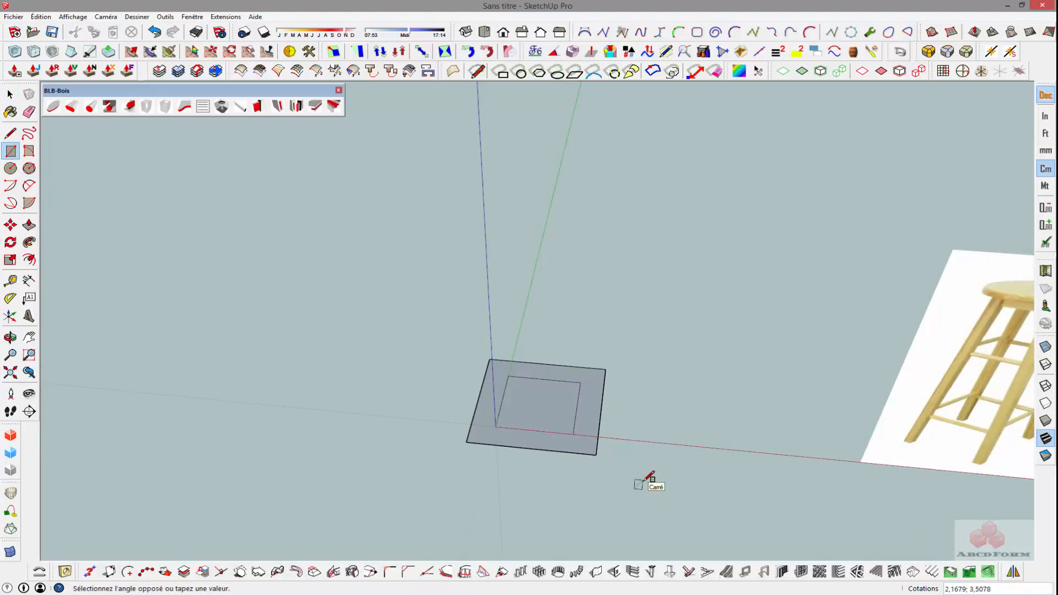
click(646, 479)
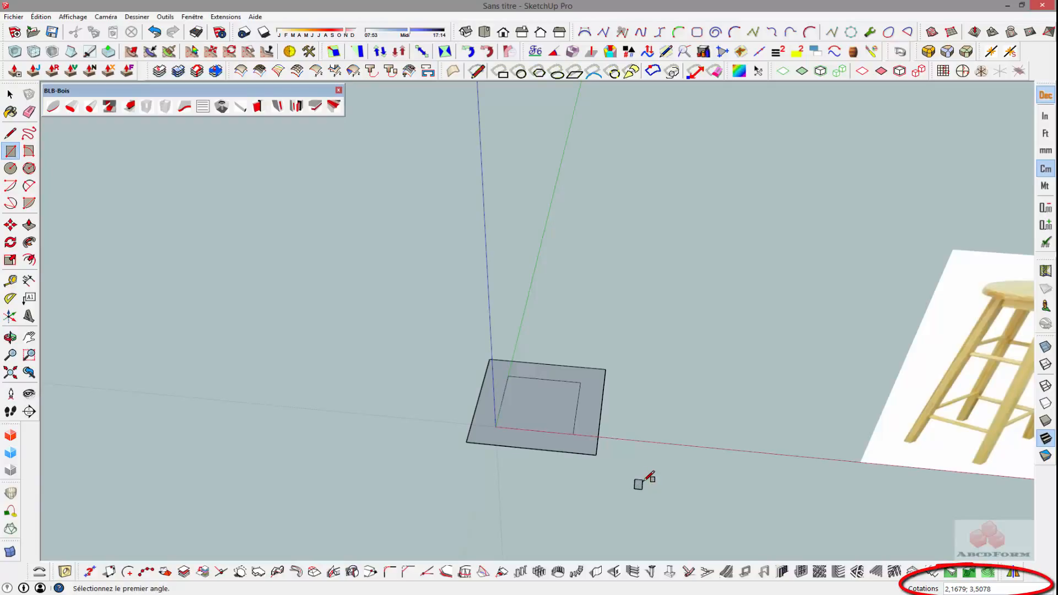
text(3,5;3,)
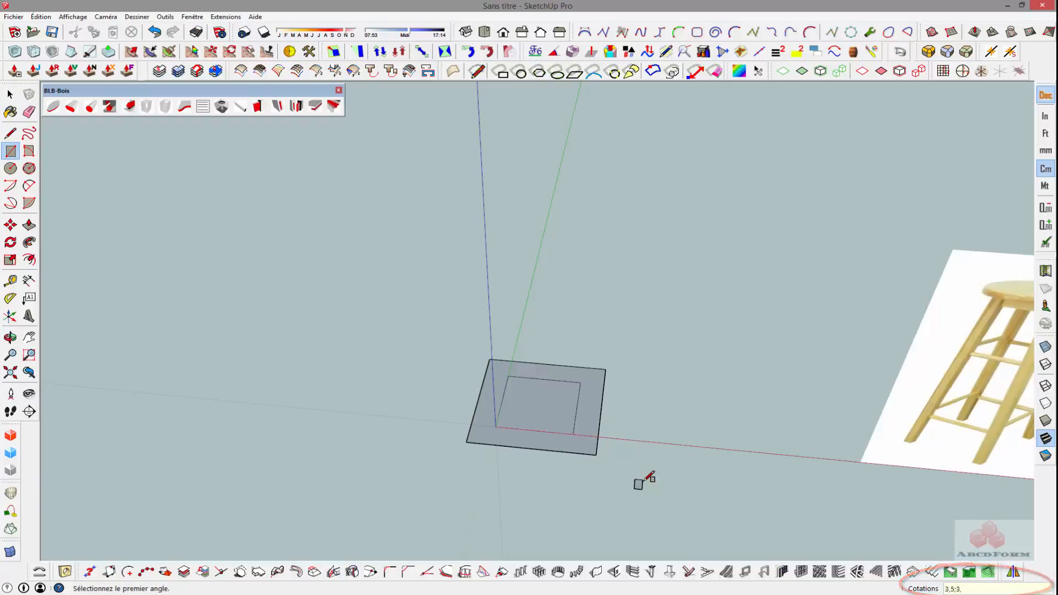
scroll(646, 477, down, 2)
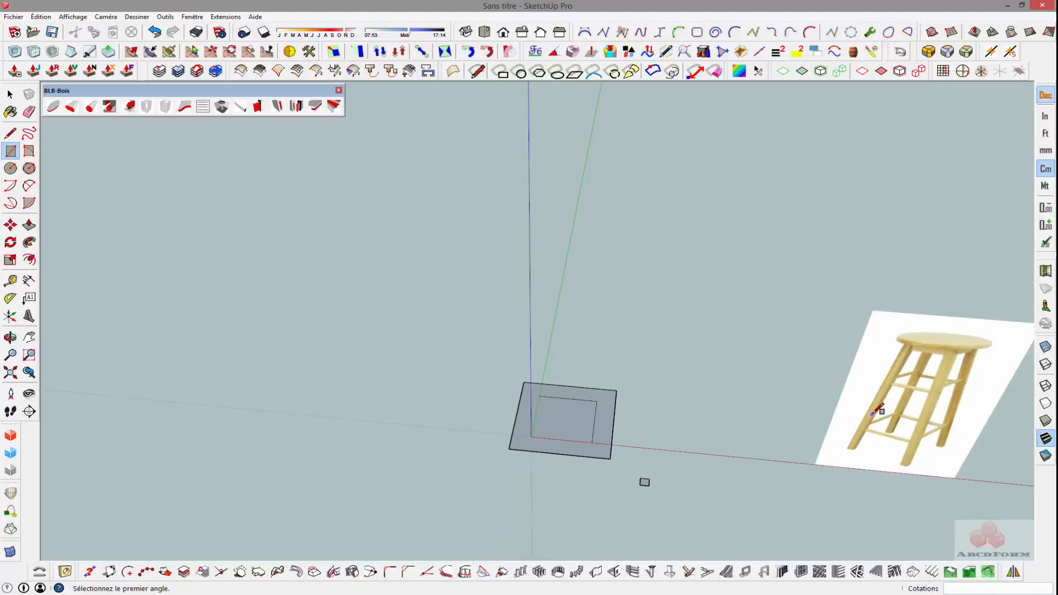
key(space)
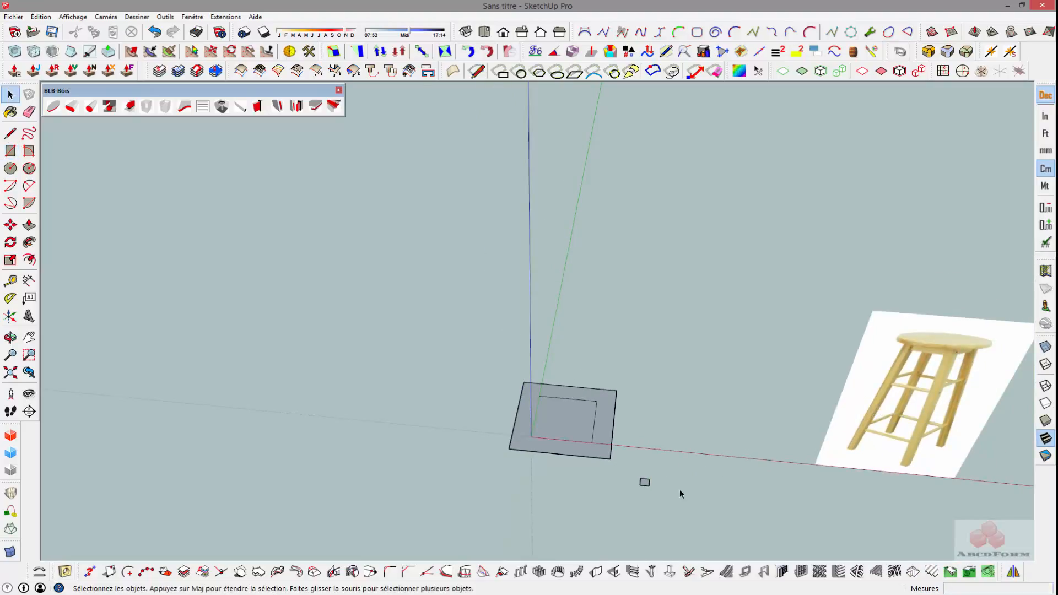
Select the small square and turn it into a component with the default settings.
scroll(670, 484, up, 3)
drag(604, 453, 681, 508)
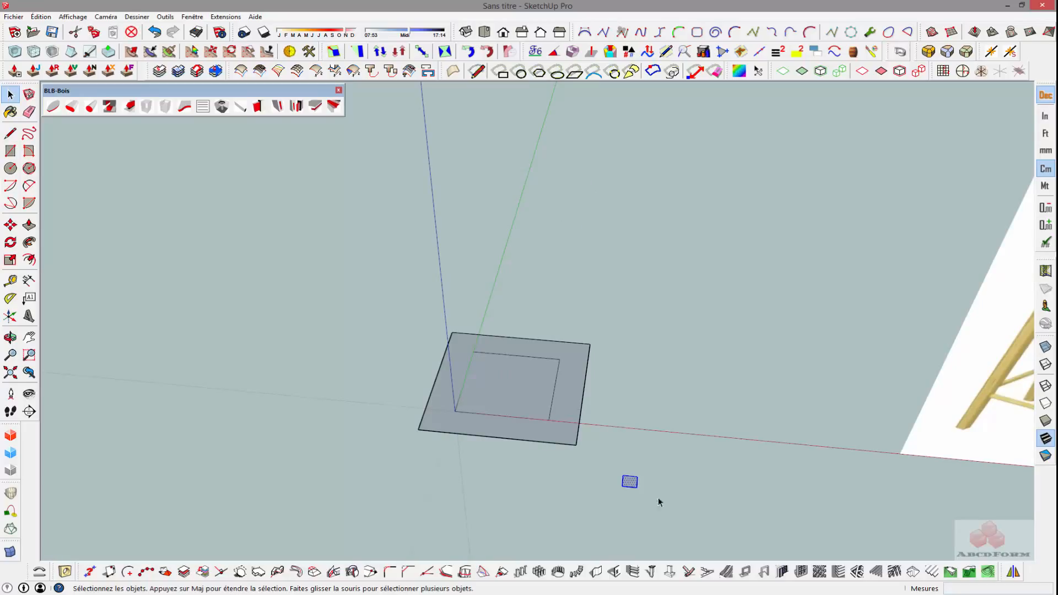
right_click(629, 482)
click(678, 263)
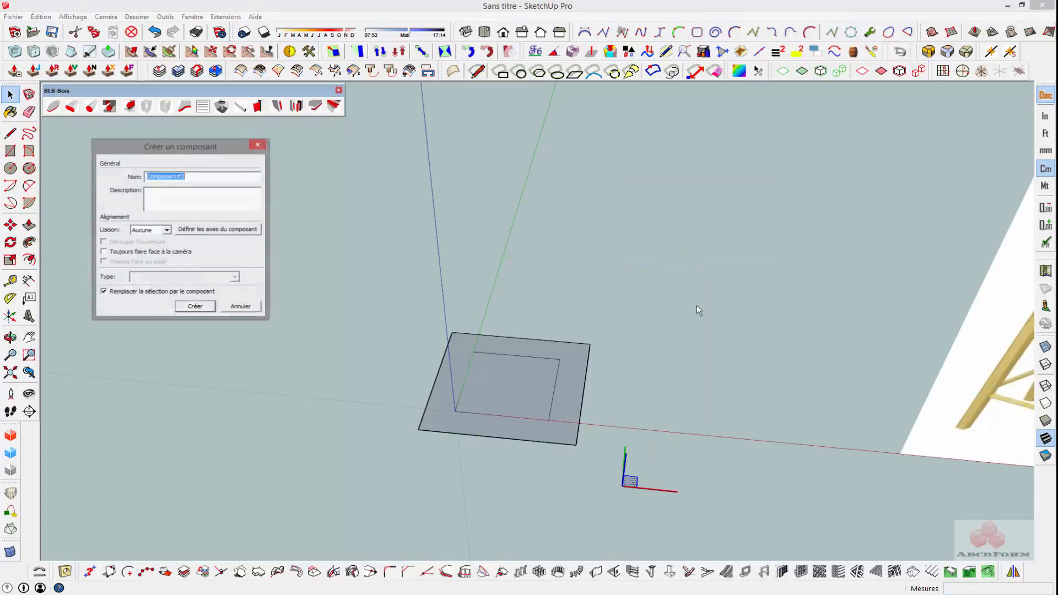
click(194, 307)
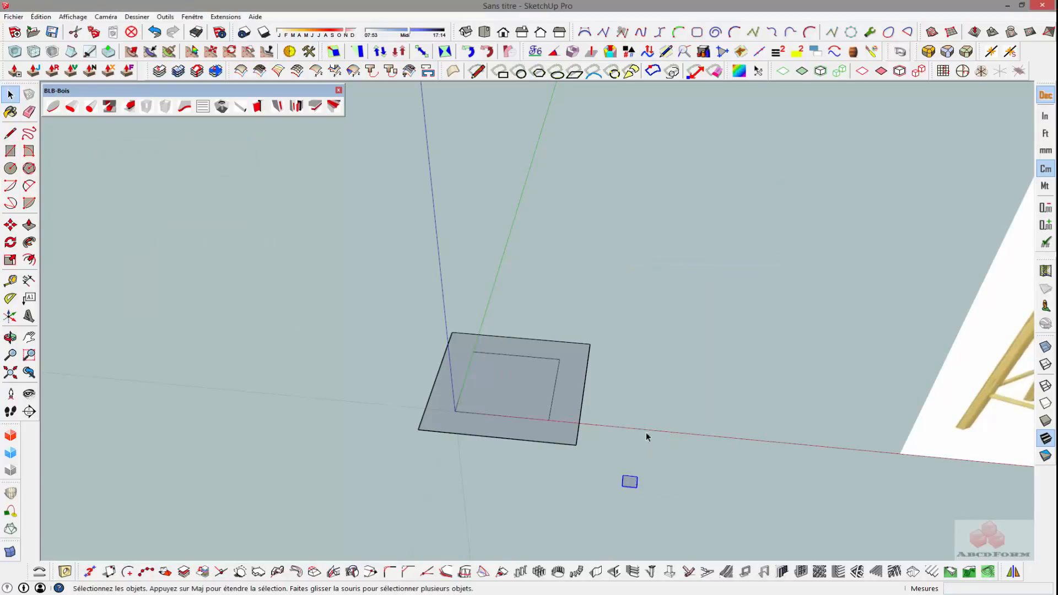
Move the small square component by its outer corner into the front corner of the inner square on the red axis.
key(m)
click(636, 488)
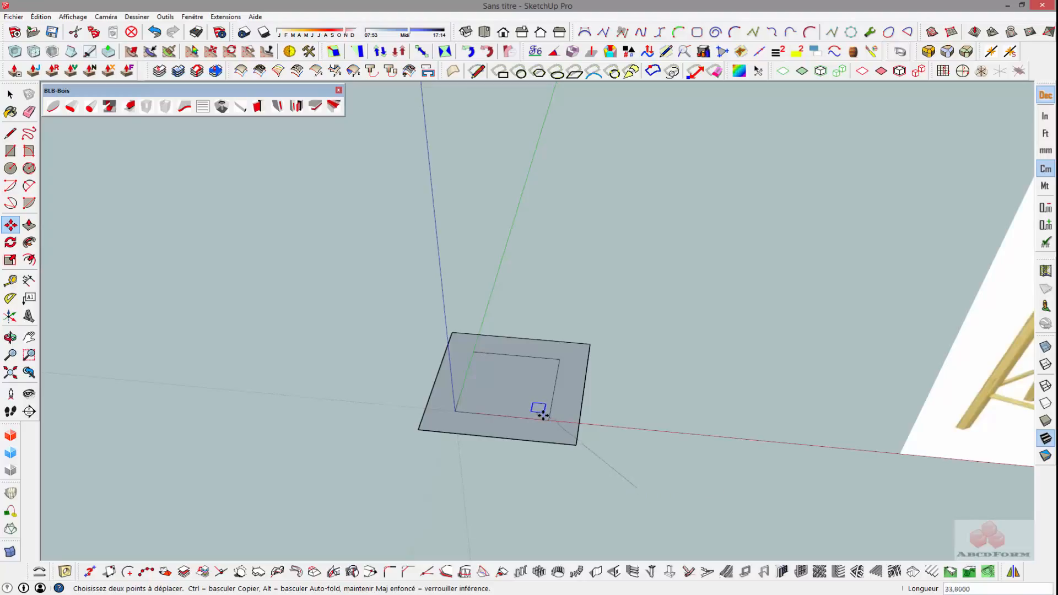
click(543, 417)
scroll(543, 420, up, 5)
key(q)
scroll(537, 428, down, 3)
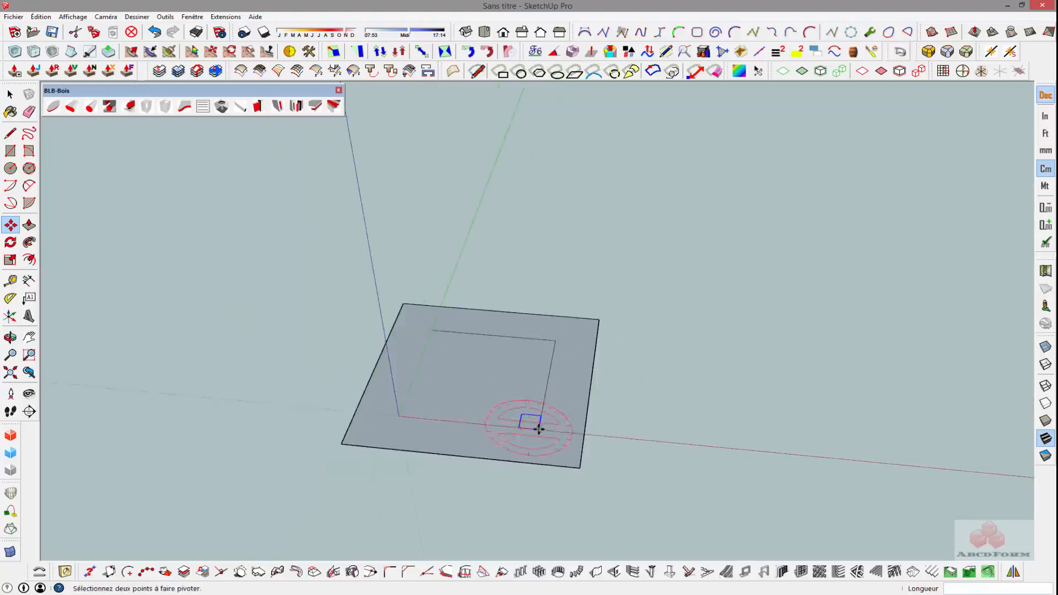
Edit the small square component, extrude its face 80 cm upward to form a stool leg, and leave the component.
key(space)
double_click(533, 425)
click(538, 420)
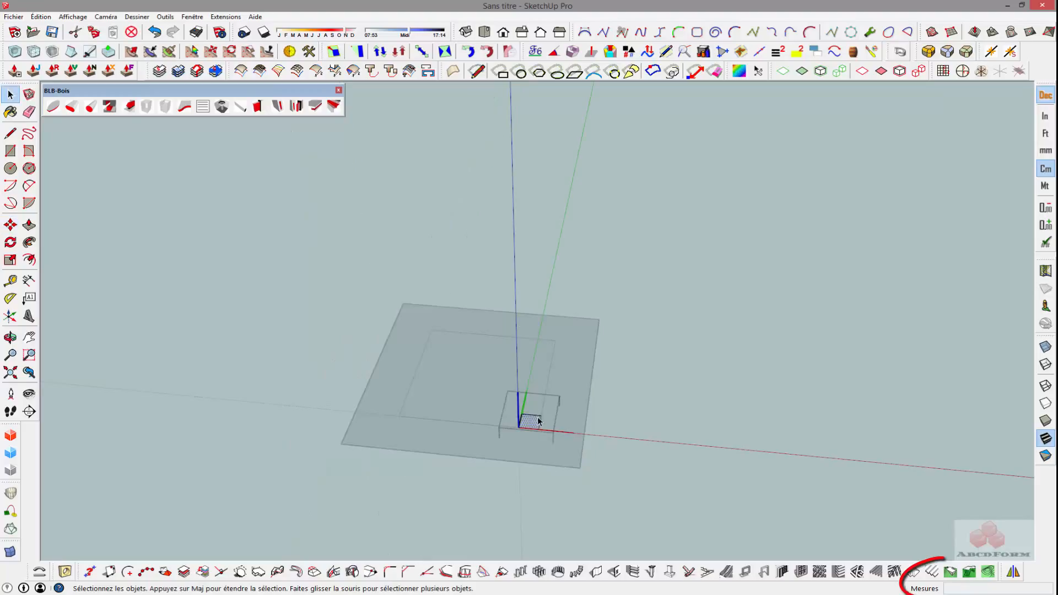
key(p)
click(533, 423)
text(8)
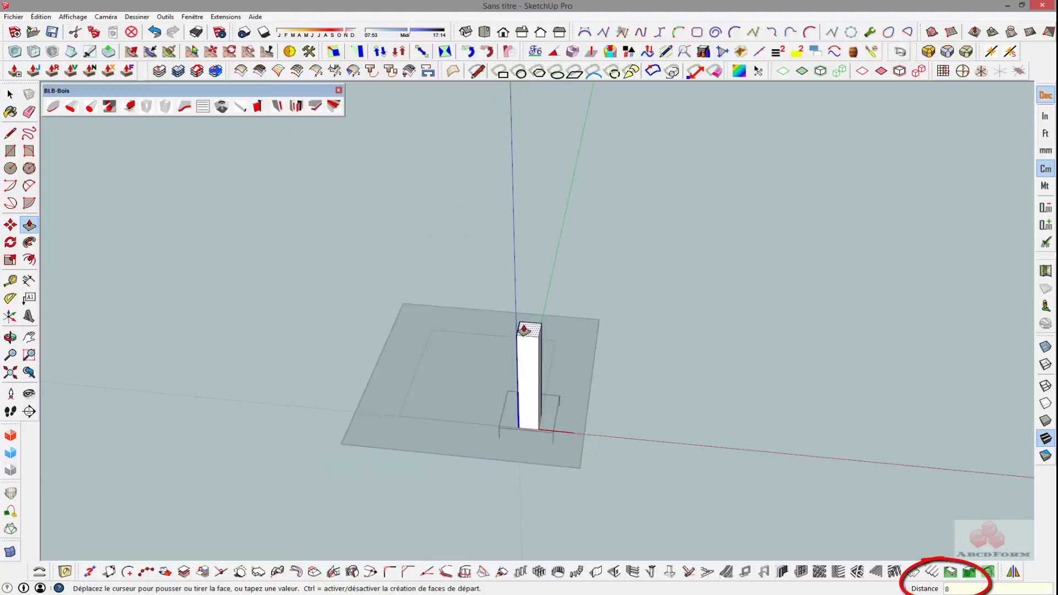
text(0)
key(Return)
scroll(524, 333, down, 4)
key(space)
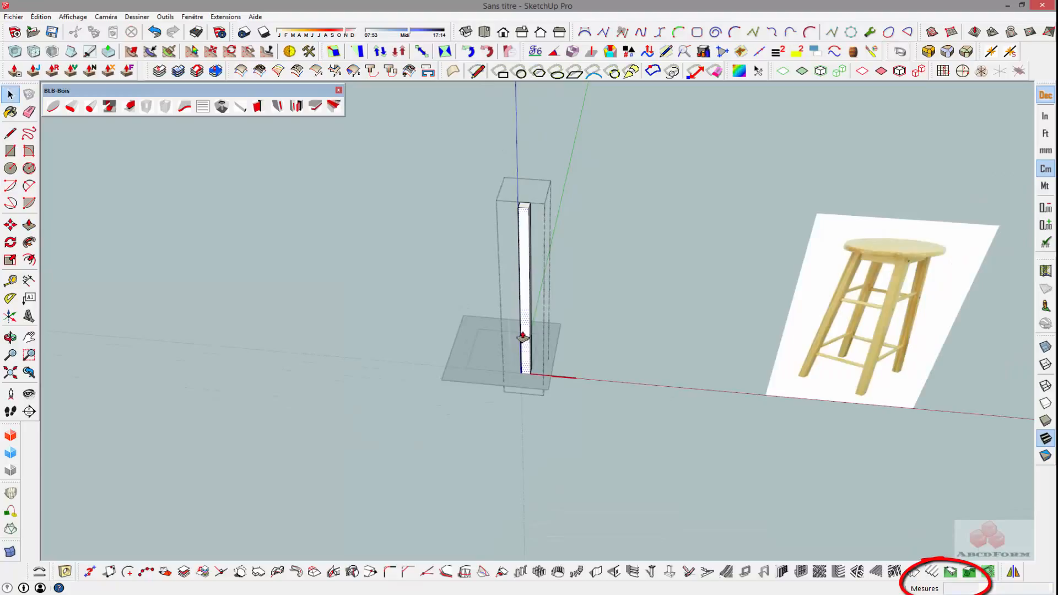
click(637, 253)
Copy the outer square's two adjacent front edges straight up along the blue axis to the height of the leg's top.
middle_drag(636, 253, 539, 325)
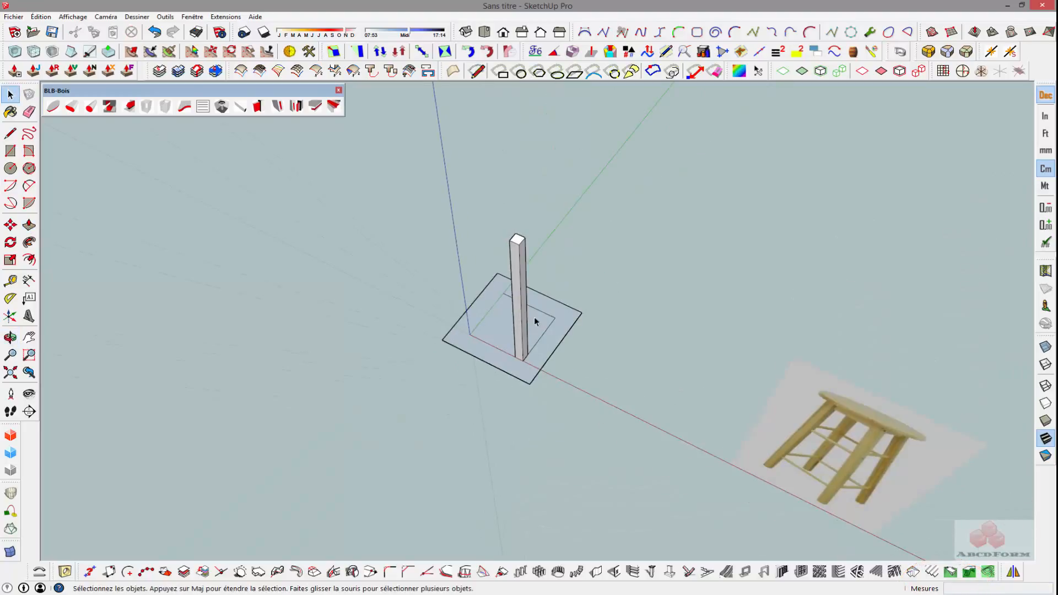
click(525, 383)
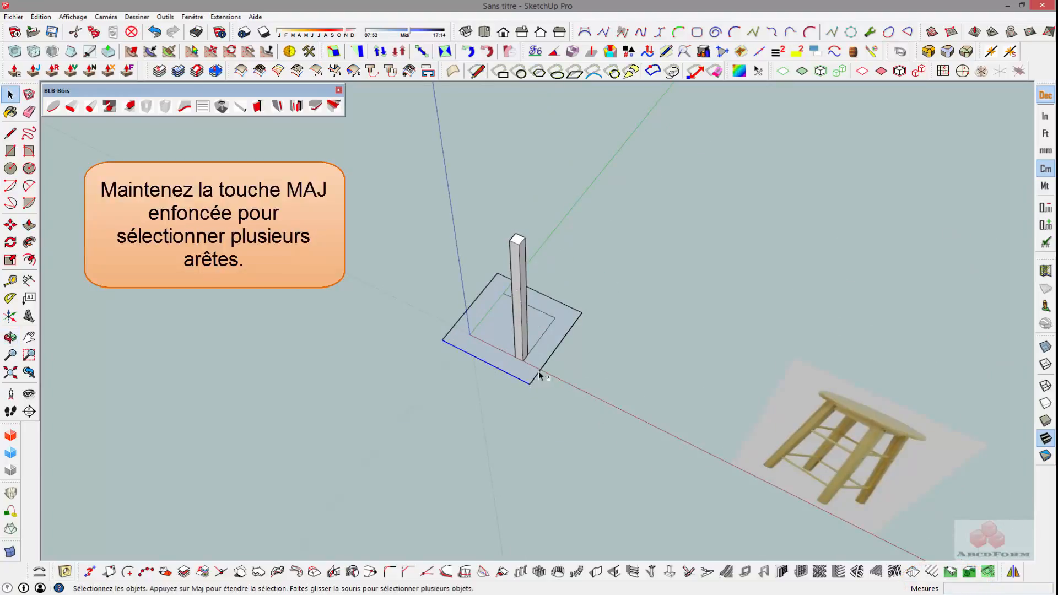
shift+click(538, 372)
middle_drag(512, 391, 547, 370)
key(m)
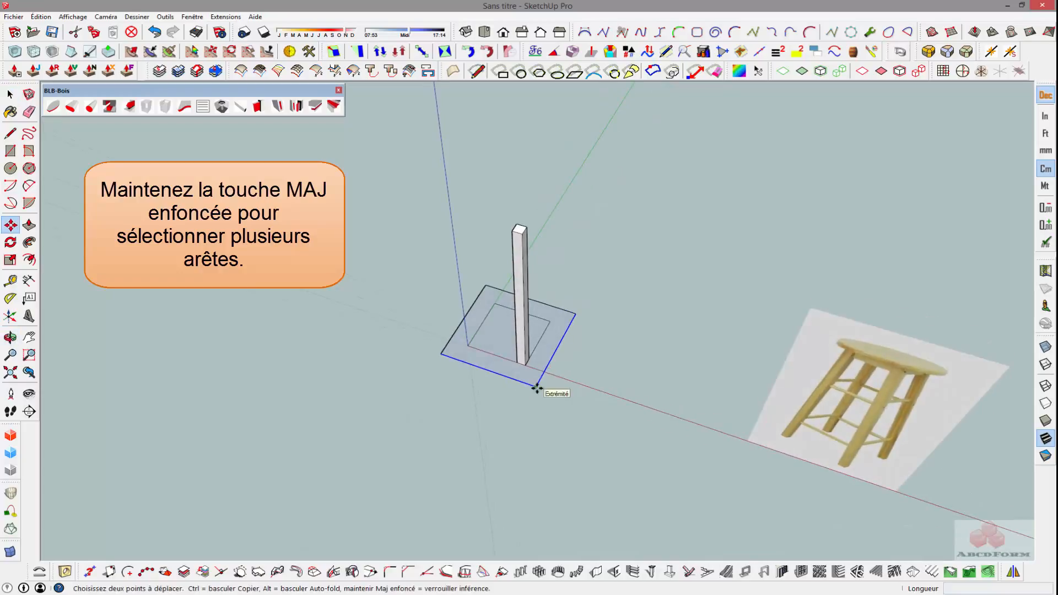
click(536, 387)
key(ctrl)
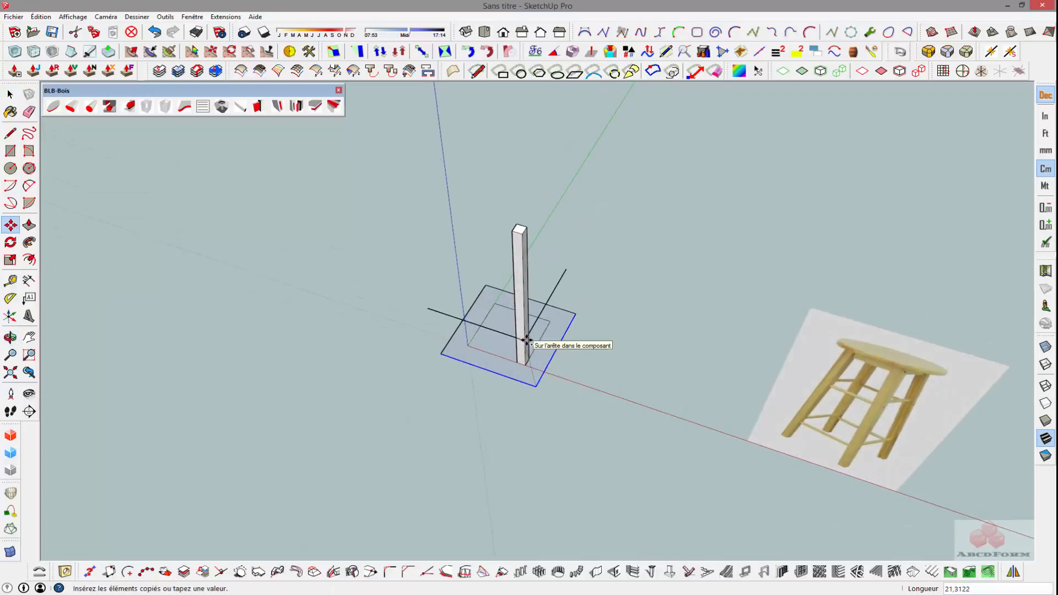
key(Up)
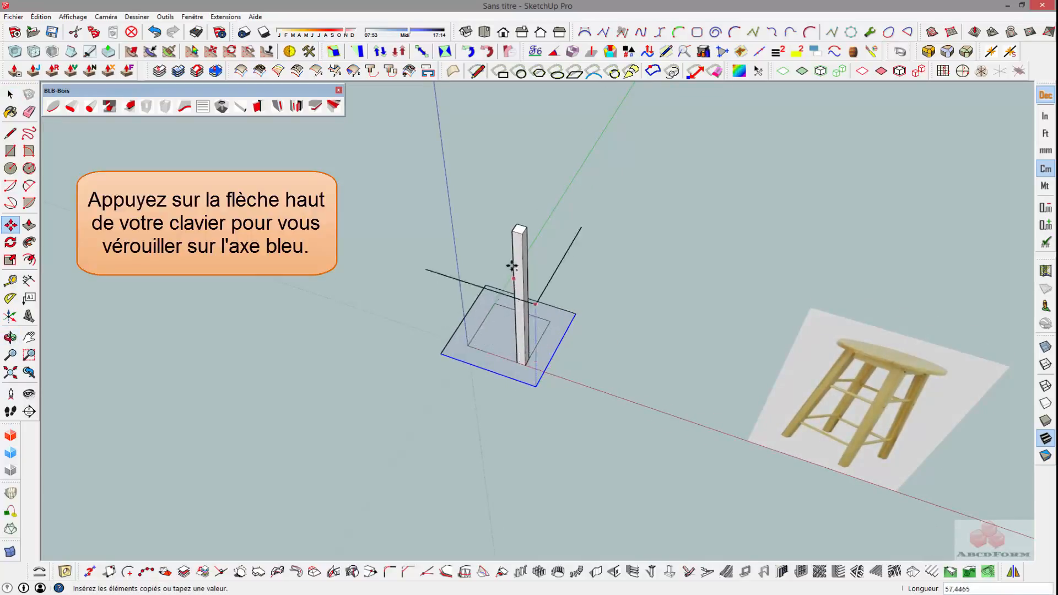
click(520, 231)
Slant the leg by moving its top face inside the component so its outer corner meets the raised guide edges' corner, and leave the component.
middle_drag(467, 276, 510, 242)
key(space)
click(522, 243)
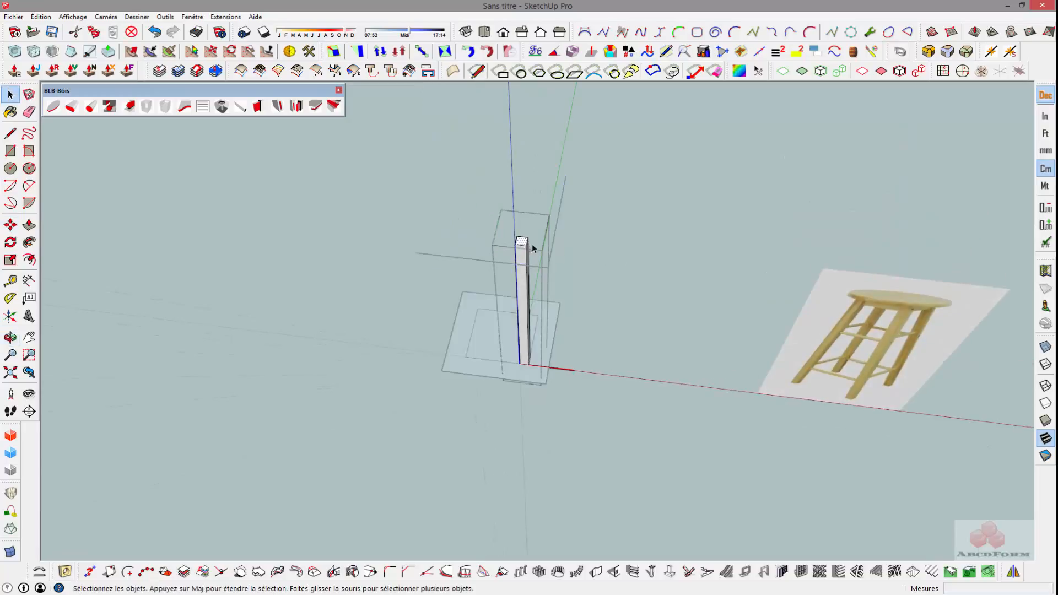
scroll(521, 243, up, 3)
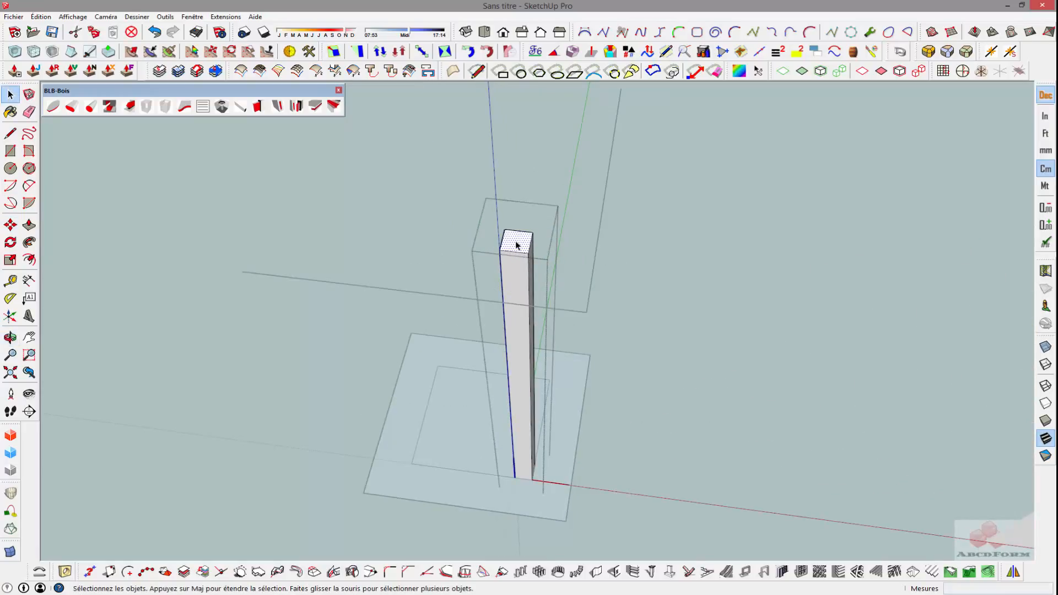
key(m)
click(518, 261)
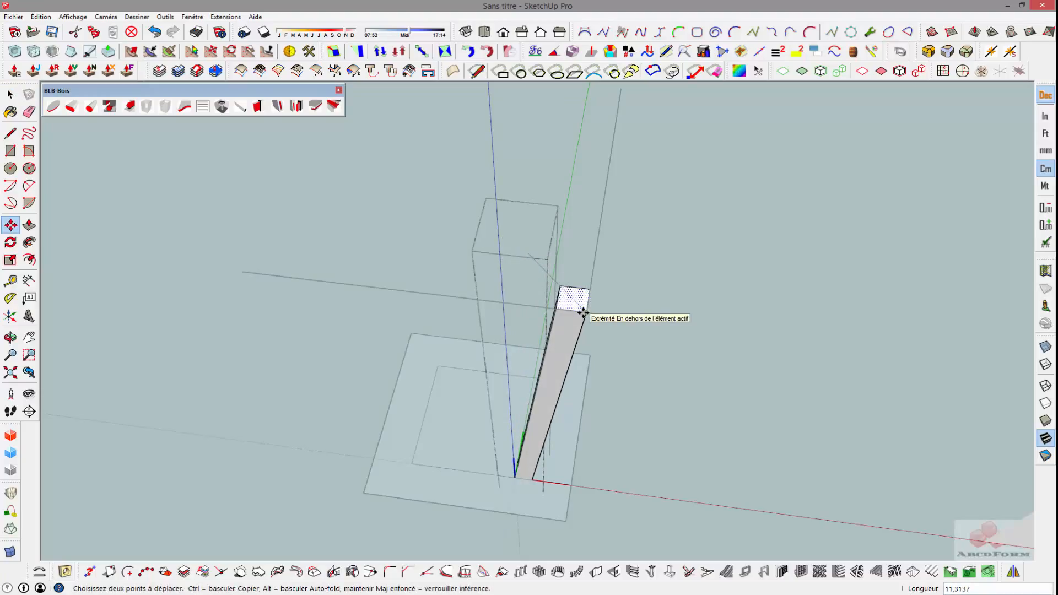
click(583, 313)
scroll(681, 316, down, 3)
key(space)
click(731, 323)
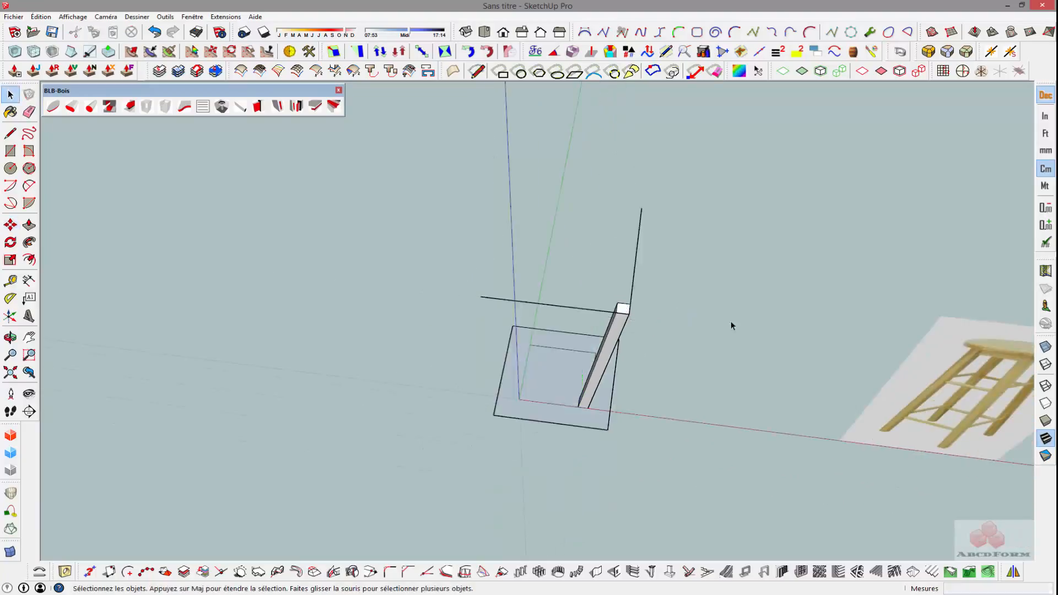
Delete the two raised guide edges beside the top of the slanted leg.
scroll(732, 328, down, 2)
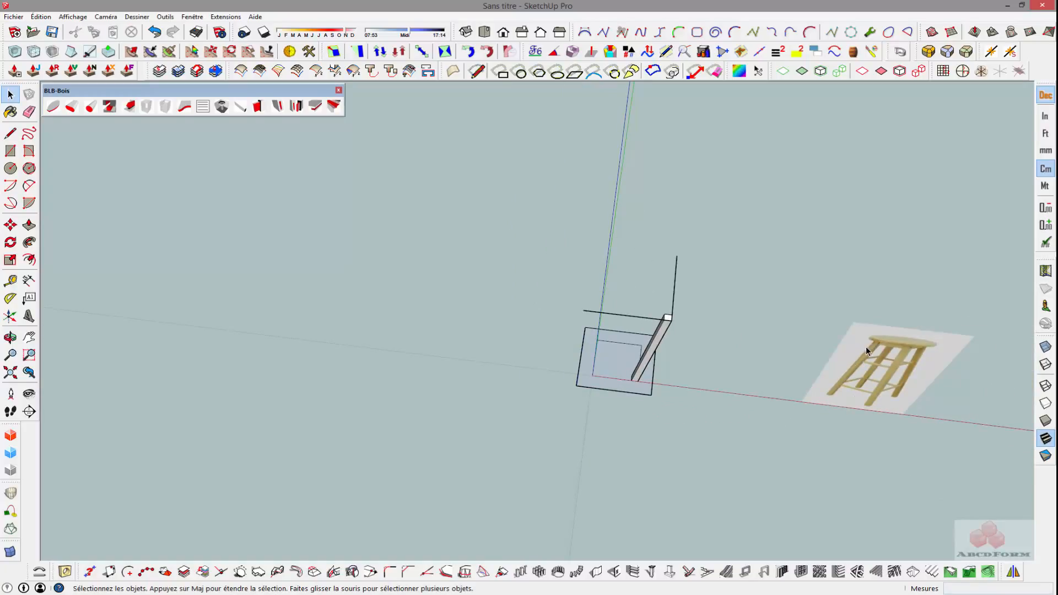
scroll(682, 377, up, 2)
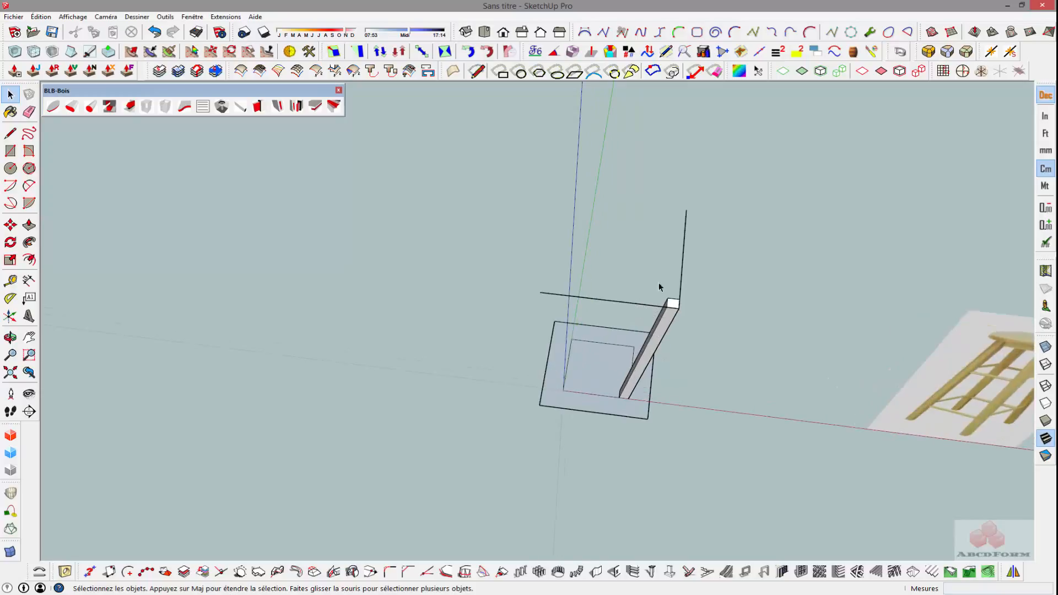
click(609, 299)
key(Delete)
Draw a diagonal line across the inner square from the origin to the opposite corner.
middle_drag(592, 307, 399, 312)
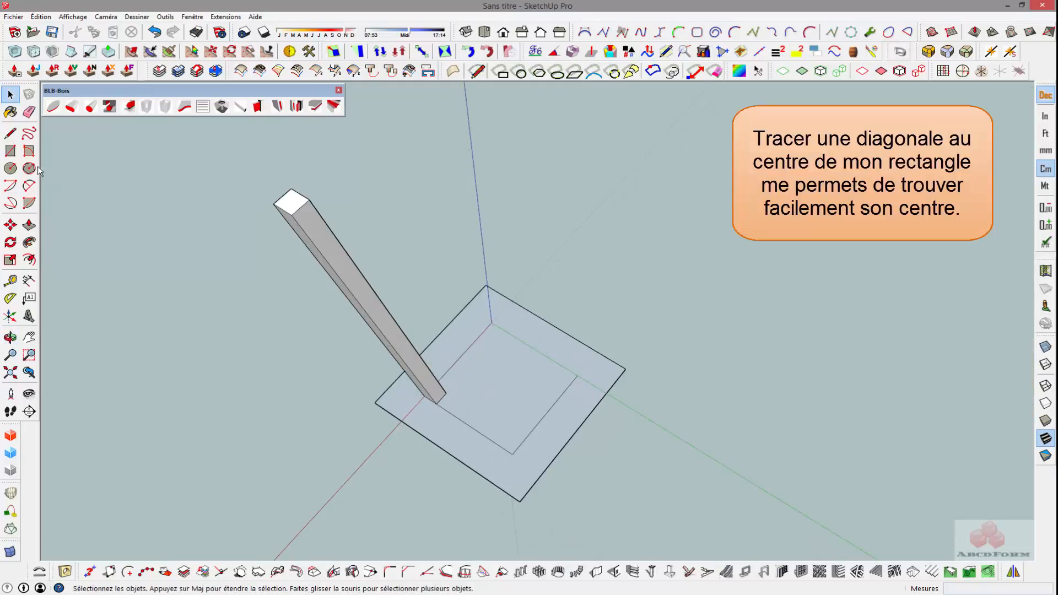
click(10, 133)
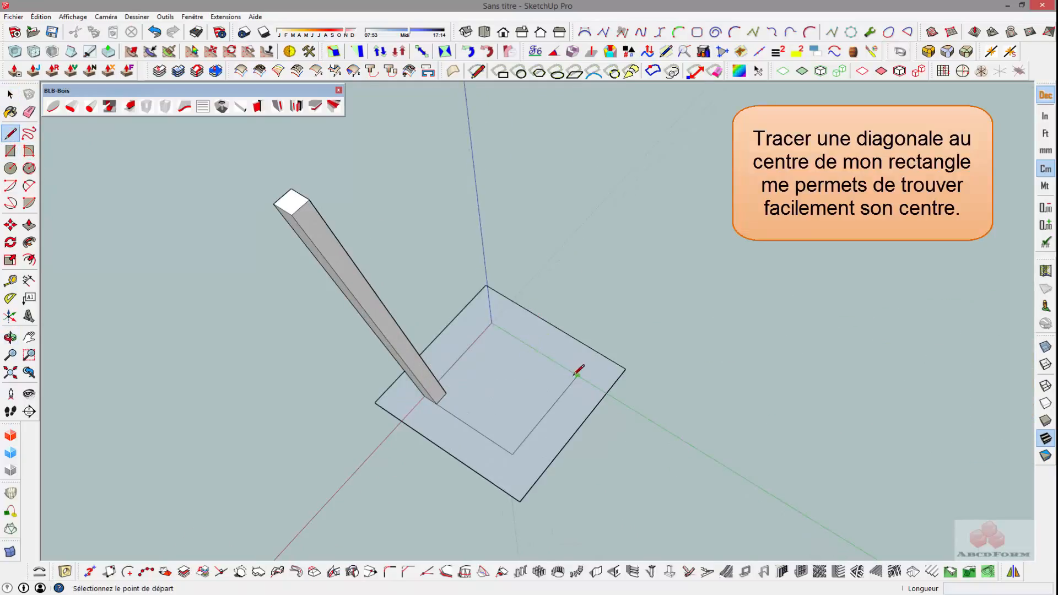
click(491, 323)
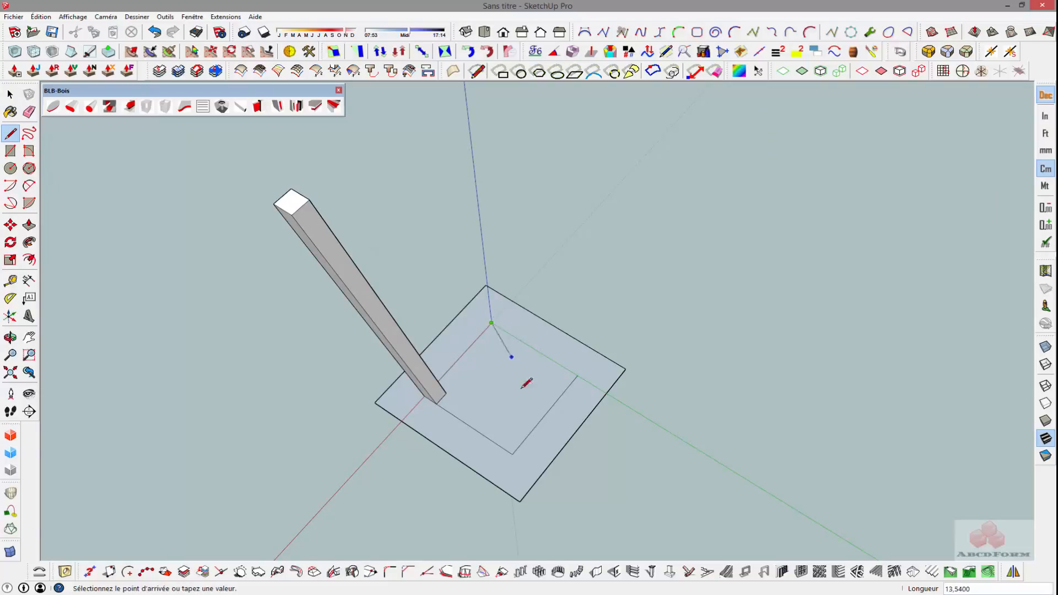
click(512, 454)
key(space)
Rotate a copy of the leg by 90° about the diagonal's midpoint, onto the inner square's corner at the origin.
middle_drag(503, 397, 488, 346)
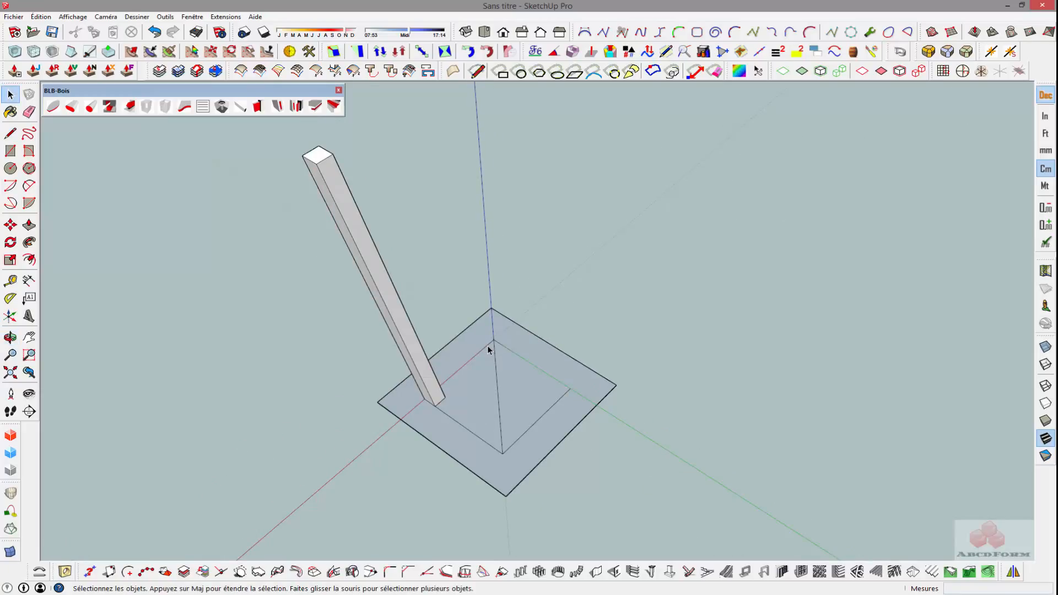
key(q)
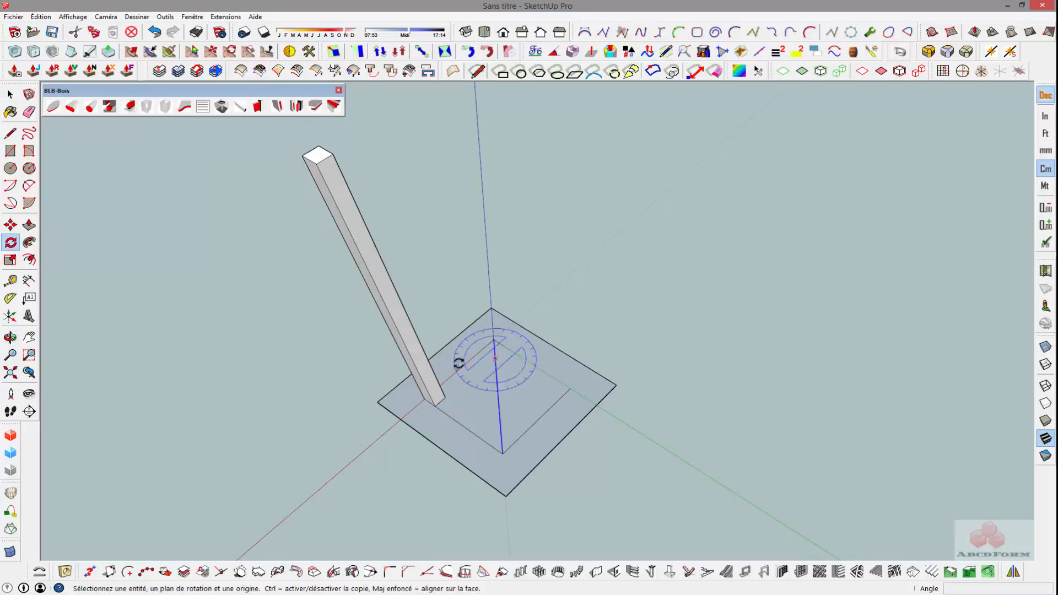
key(space)
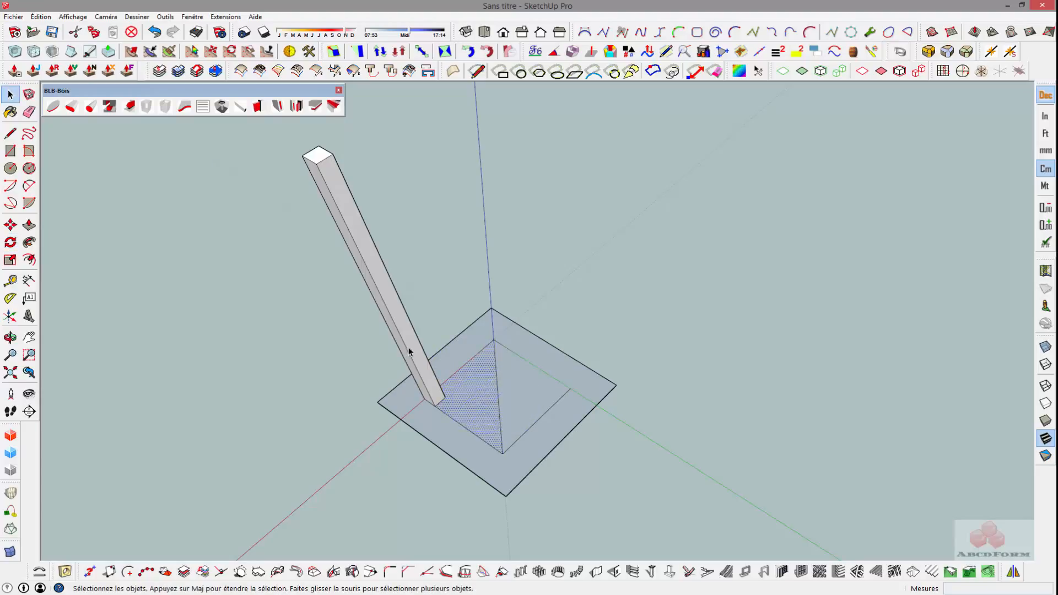
click(411, 352)
key(q)
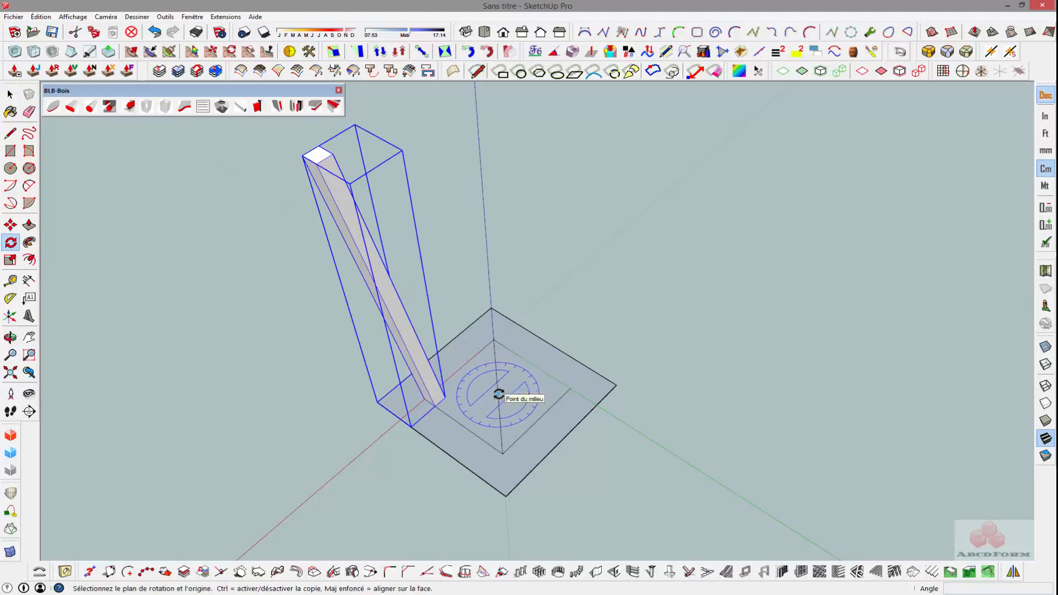
click(498, 394)
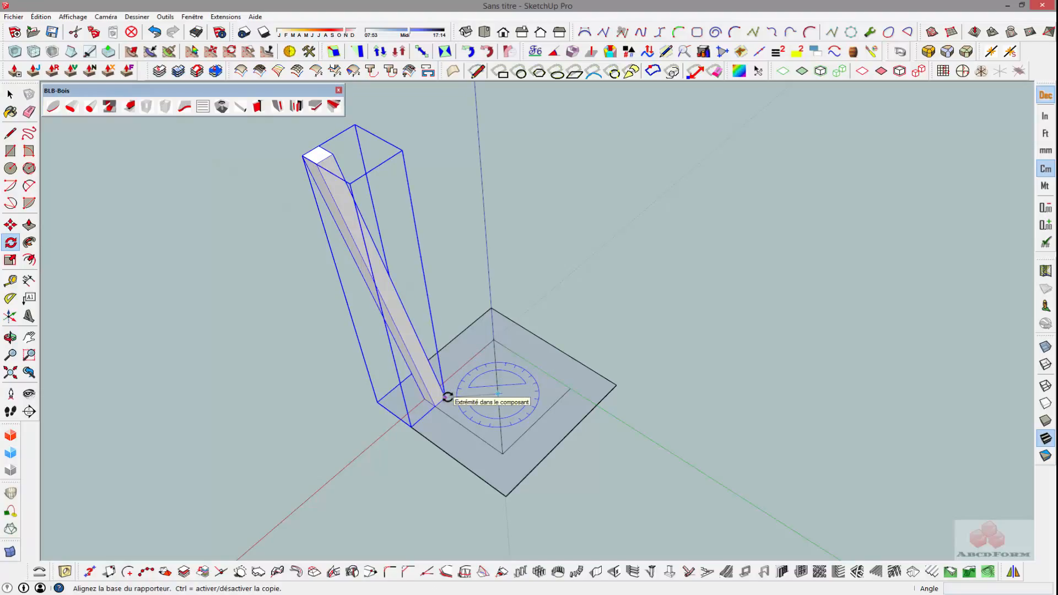
click(447, 397)
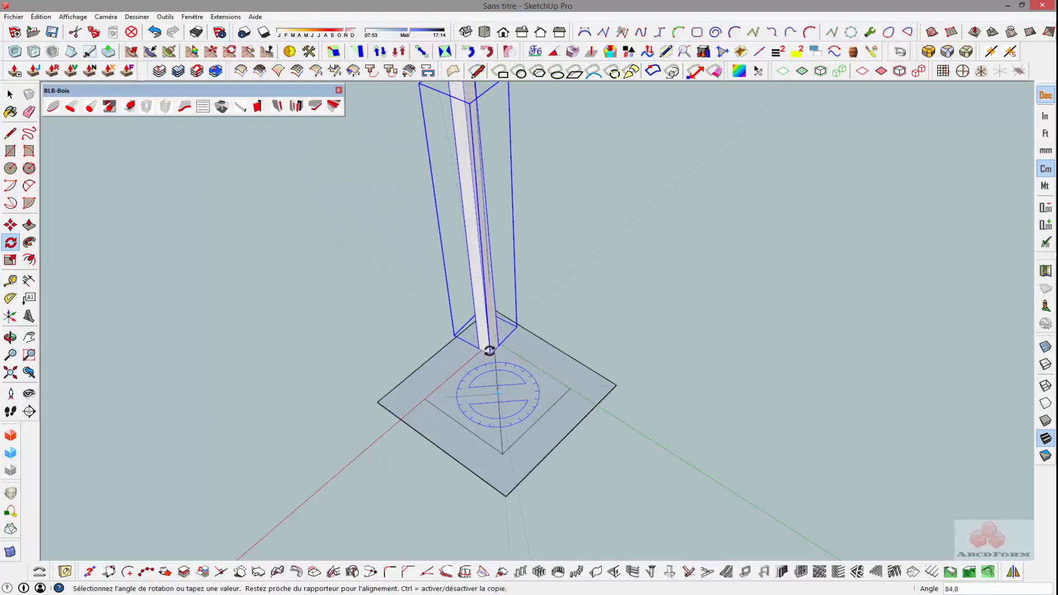
key(ctrl)
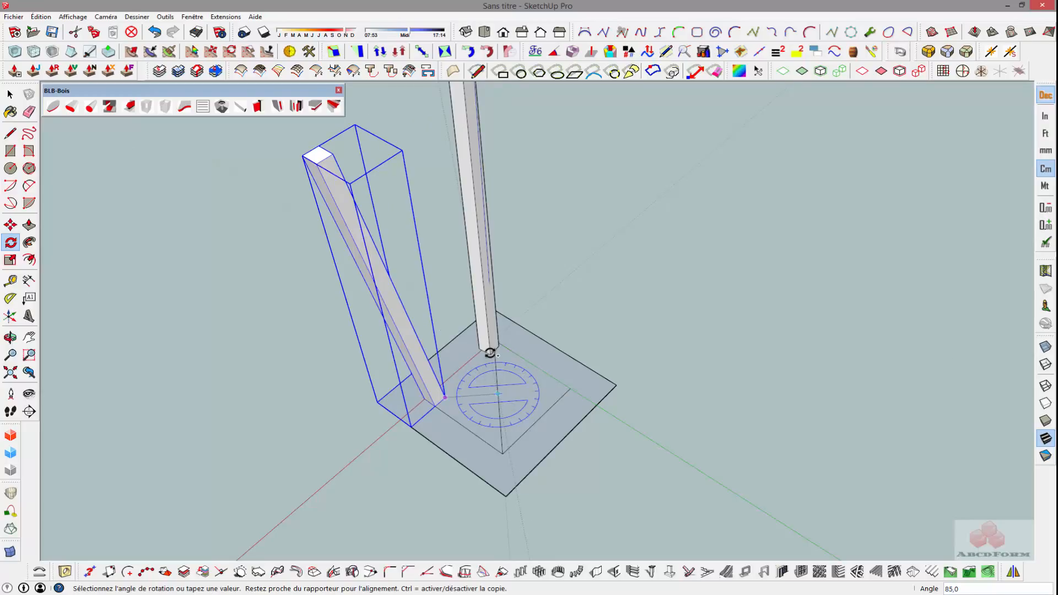
scroll(494, 352, up, 2)
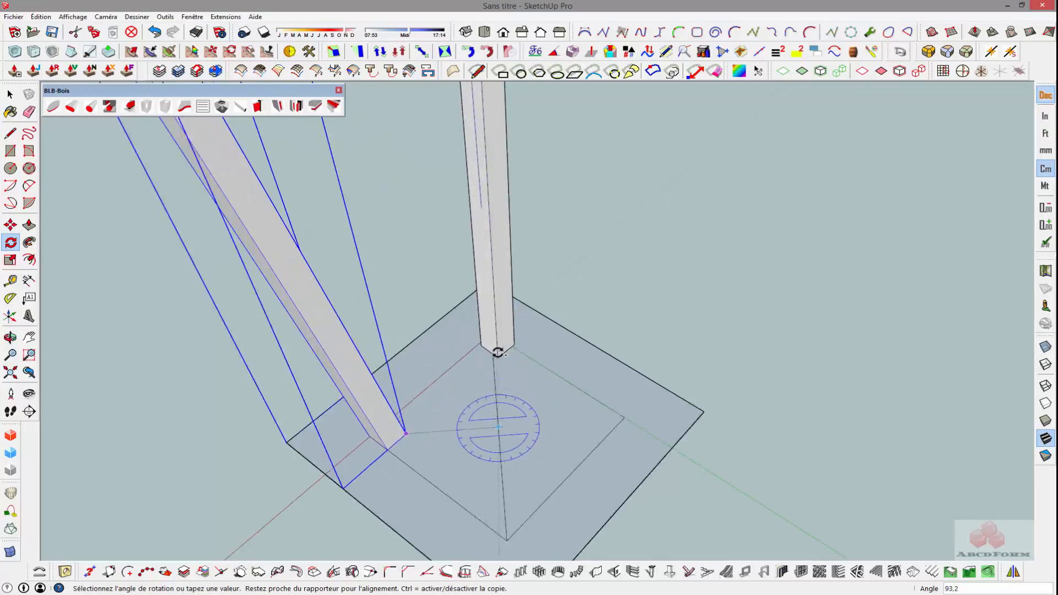
scroll(497, 353, up, 1)
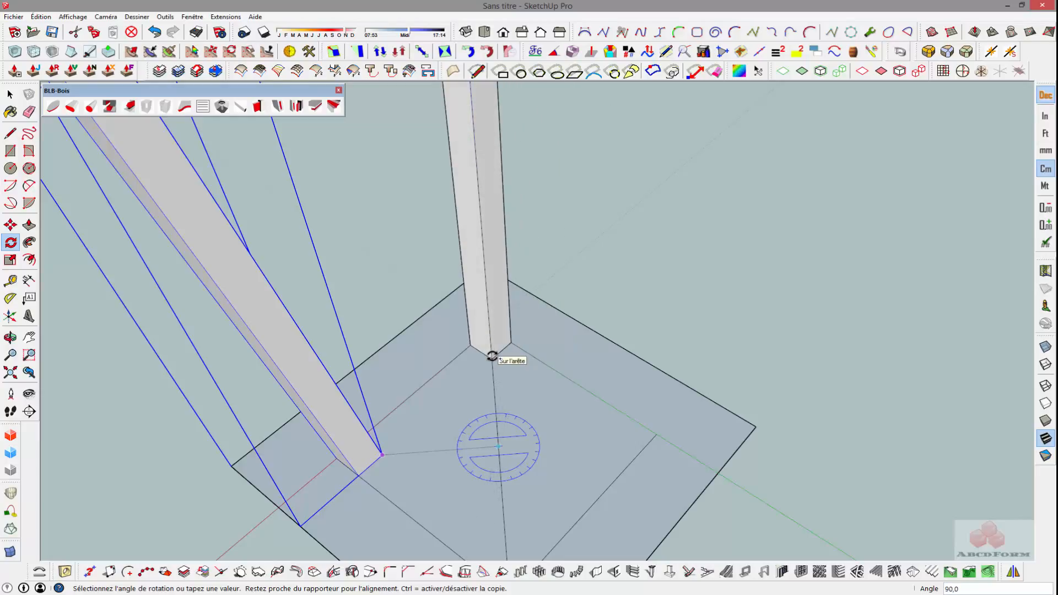
click(492, 356)
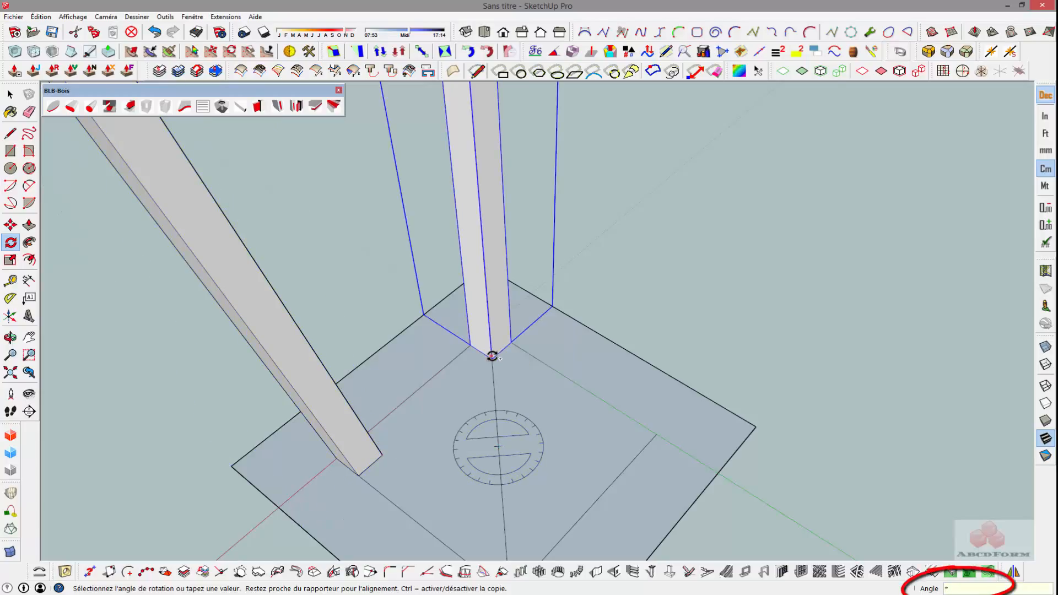
Multiply the rotated copy to three so that a leg stands at every corner of the inner square, and clear the selection.
key(Return)
scroll(492, 355, down, 5)
scroll(489, 438, down, 4)
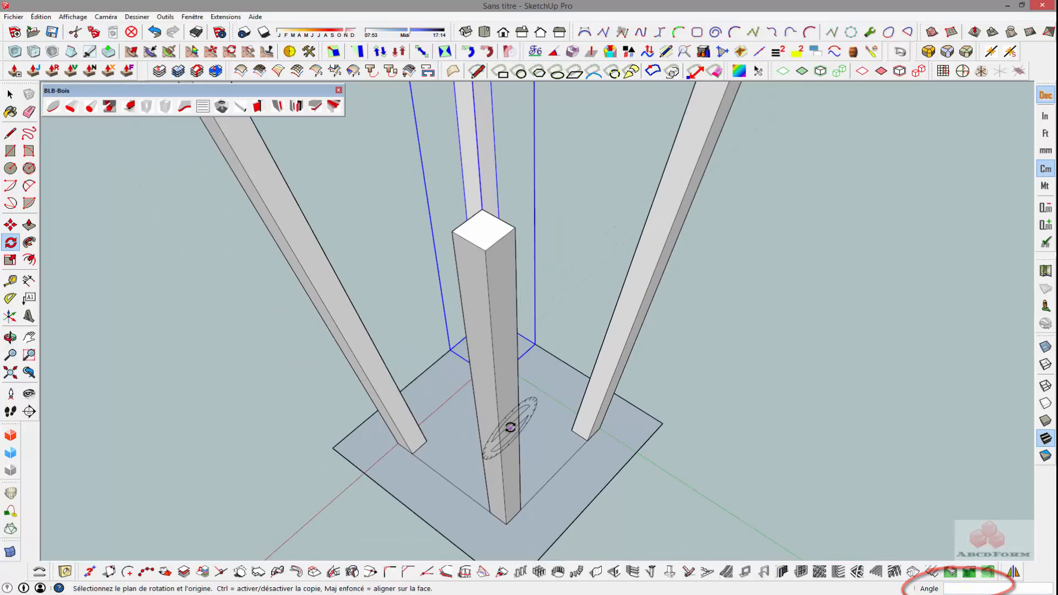
scroll(494, 439, down, 1)
middle_drag(263, 406, 749, 381)
key(space)
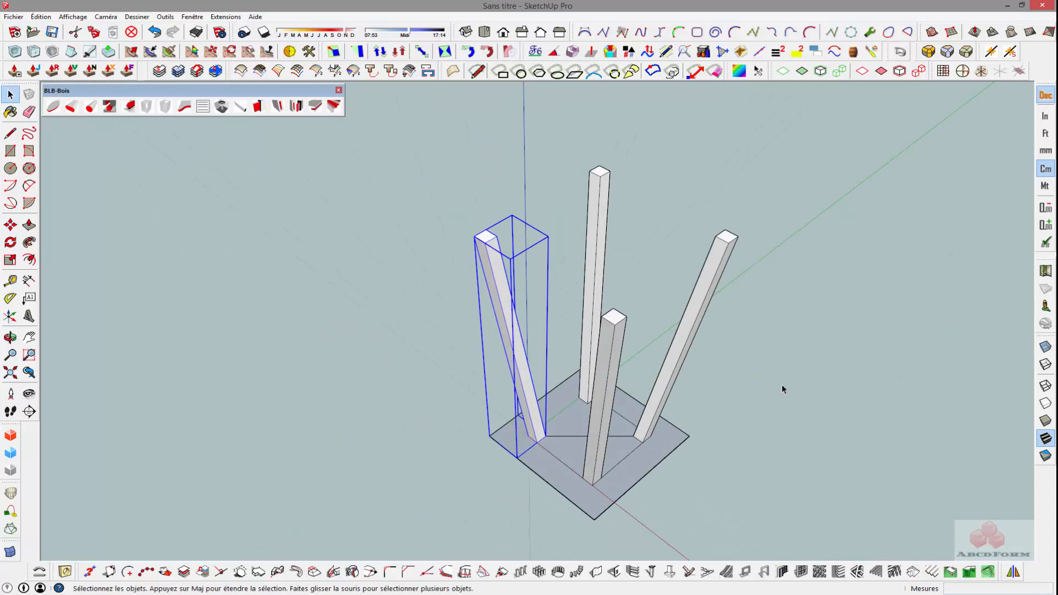
click(783, 386)
Delete all edges of the outer square around the base of the four legs.
middle_drag(454, 441, 648, 405)
scroll(650, 405, down, 3)
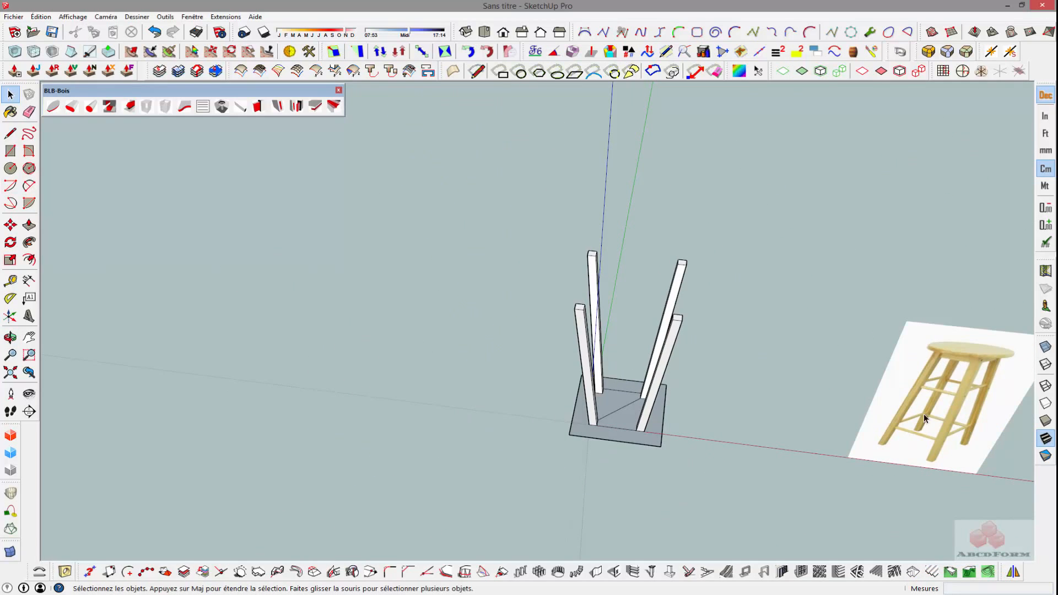
middle_drag(630, 343, 585, 470)
scroll(585, 470, up, 2)
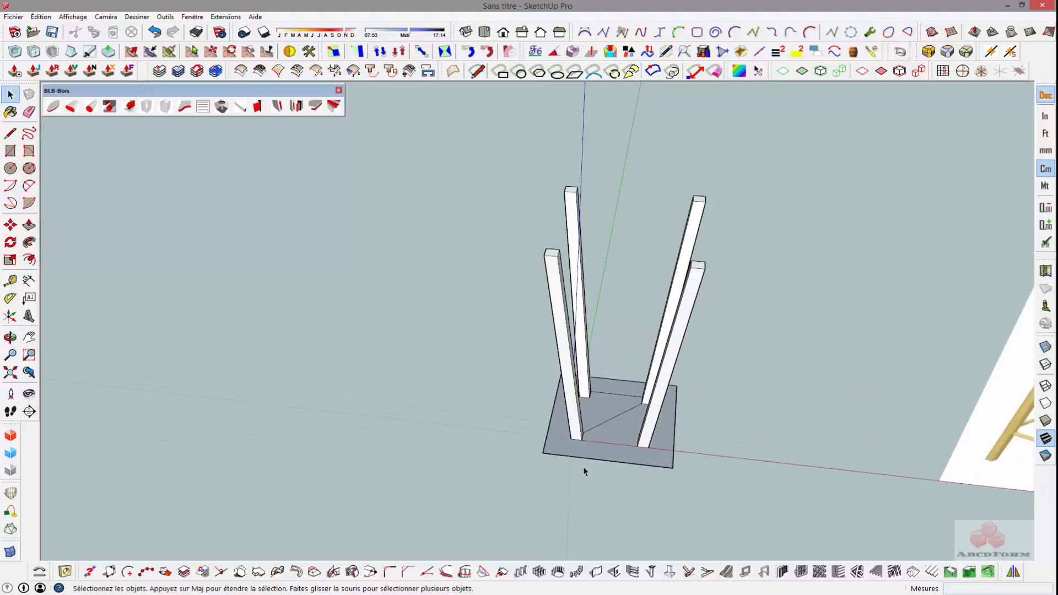
drag(539, 443, 540, 446)
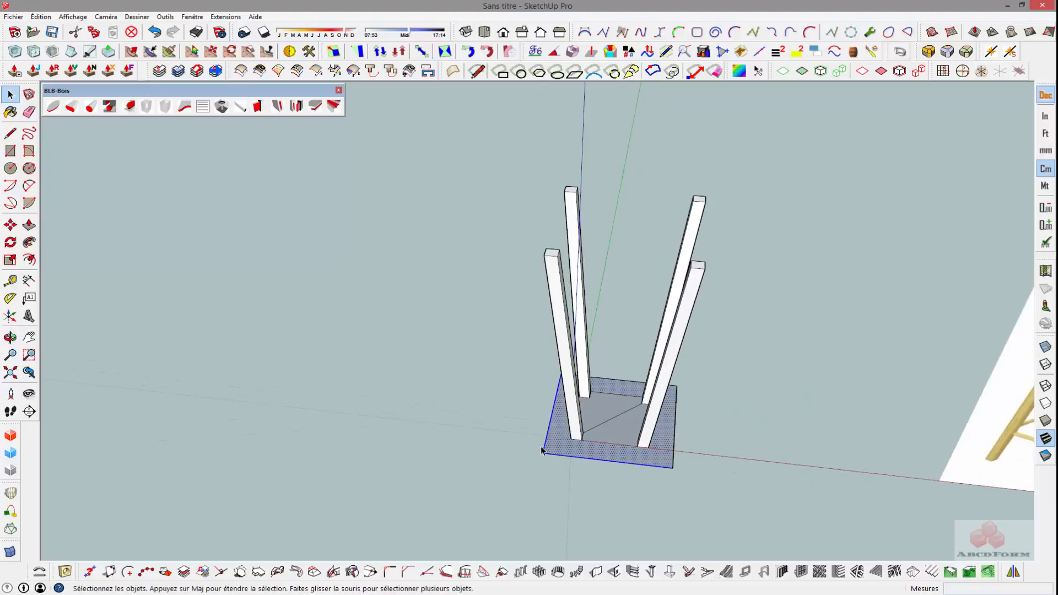
key(Delete)
click(674, 466)
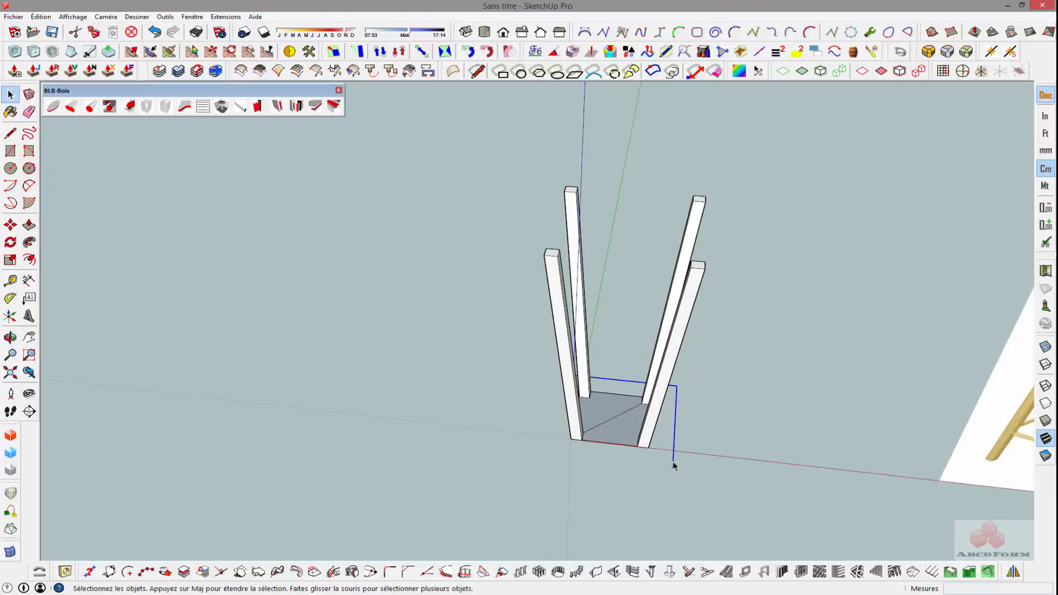
key(Delete)
Draw a circle with a 22 cm radius on the ground, centred on the diagonal's midpoint, for the seat.
scroll(667, 467, down, 2)
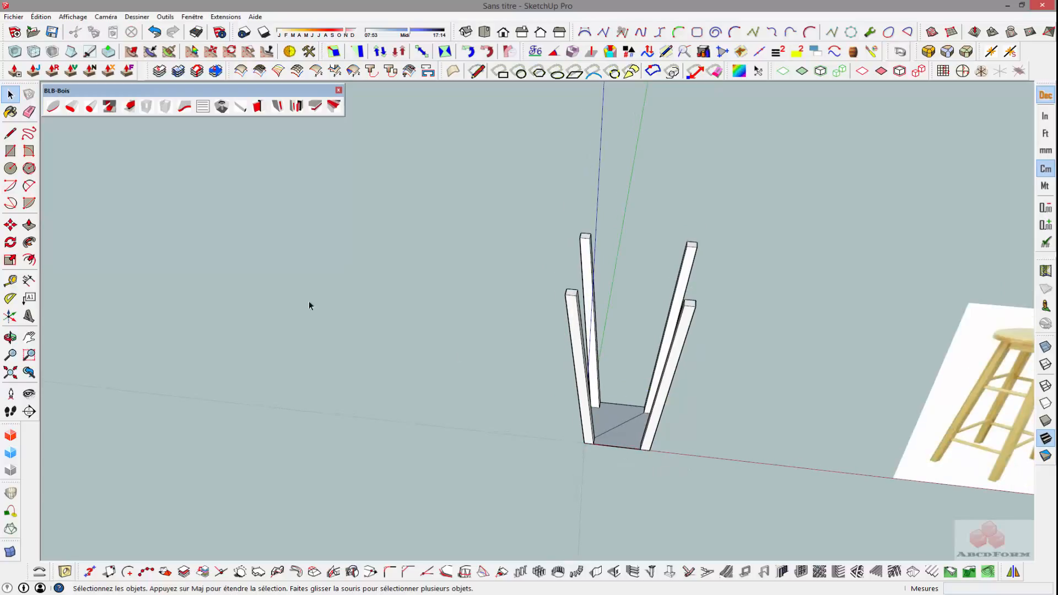
click(10, 168)
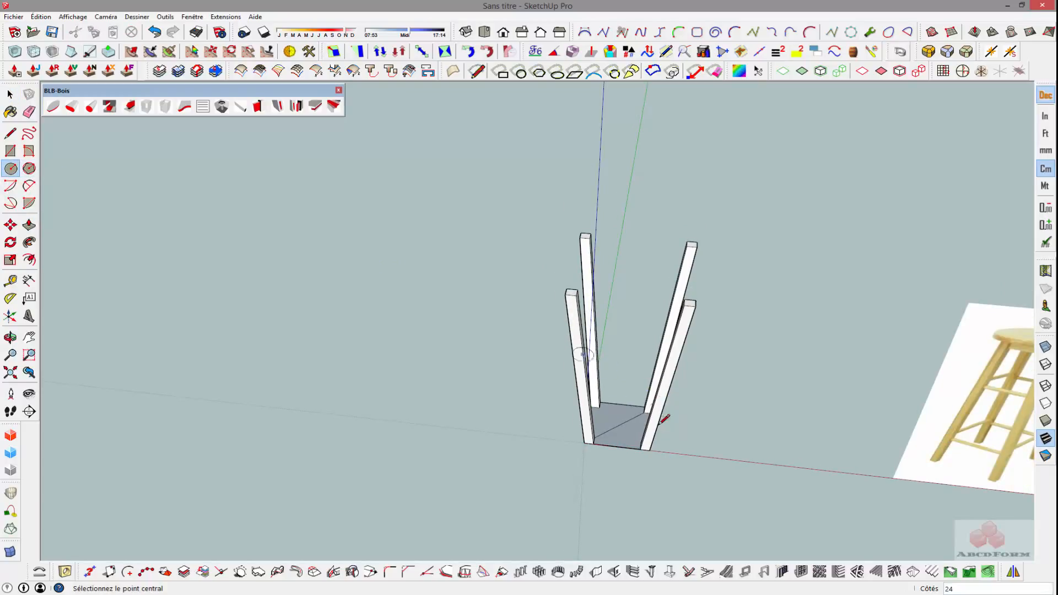
click(619, 424)
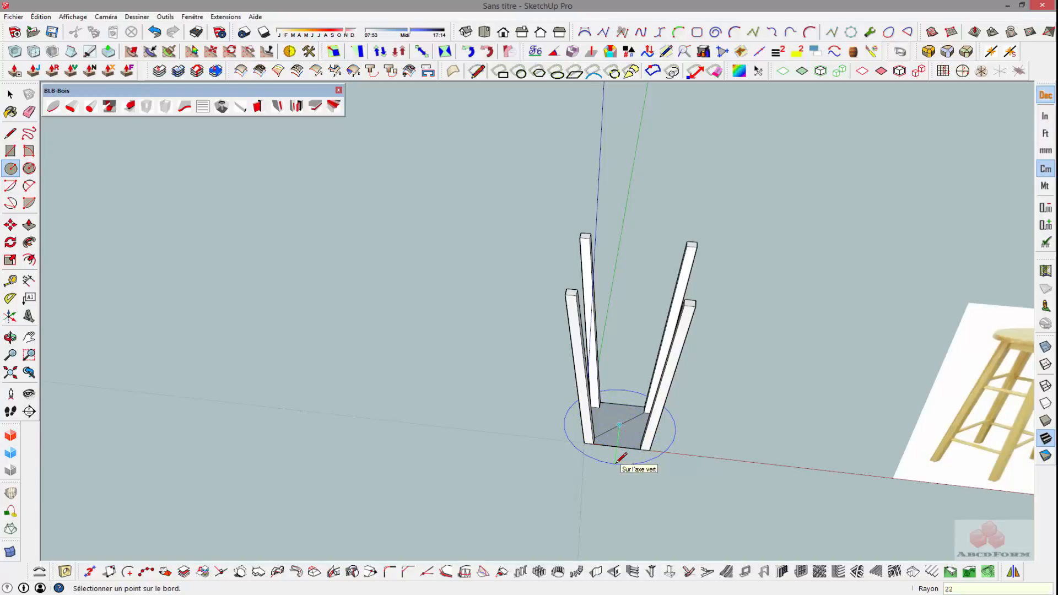
text(22)
key(Return)
scroll(621, 430, up, 3)
key(space)
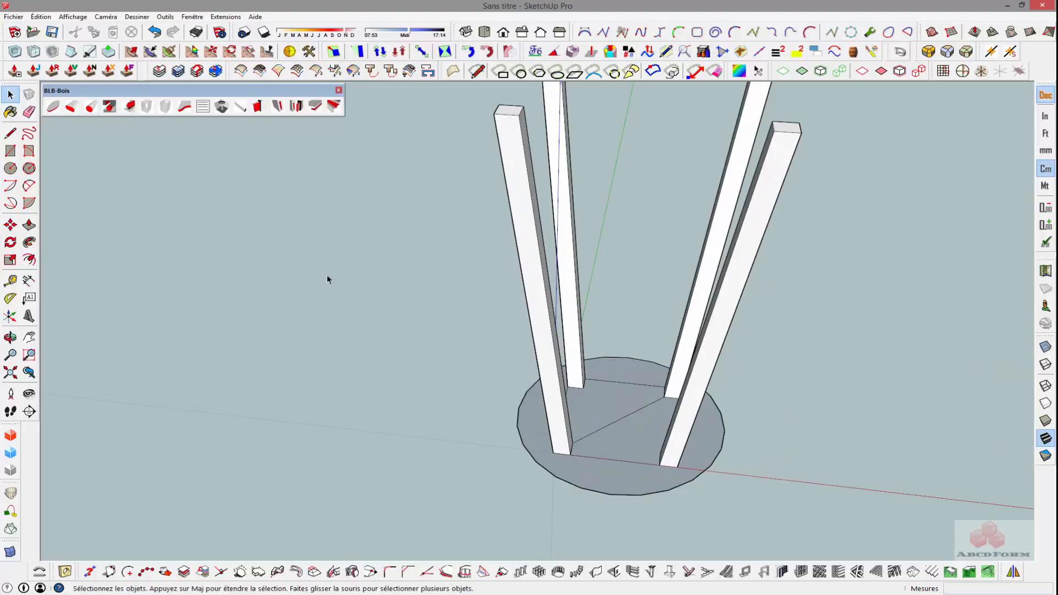
Erase the diagonal and the inner square's edges inside the circle, leaving one plain circular face.
key(e)
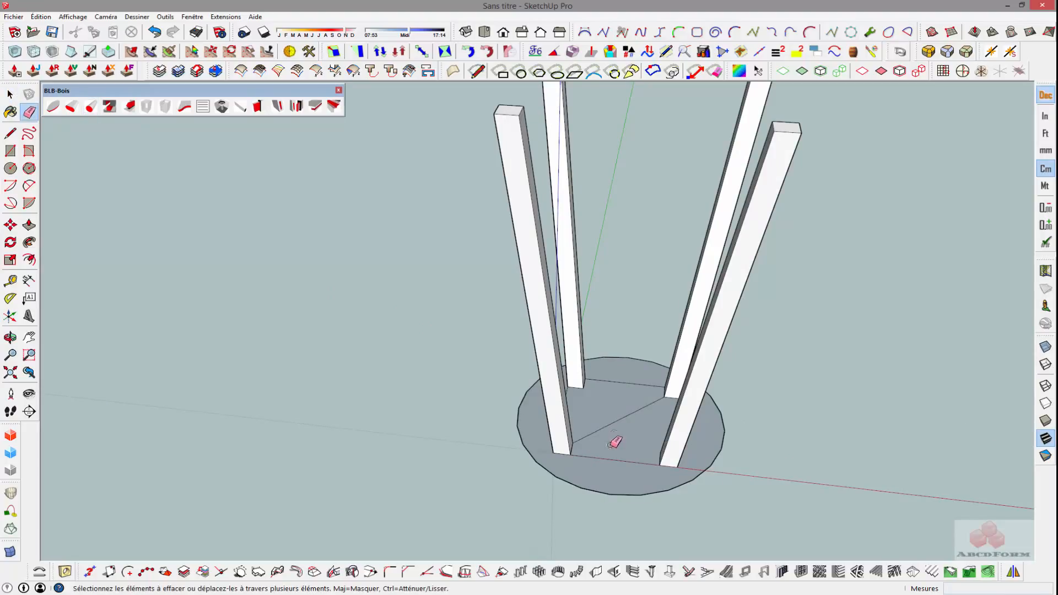
drag(625, 392, 626, 375)
middle_drag(627, 381, 331, 438)
drag(576, 501, 567, 482)
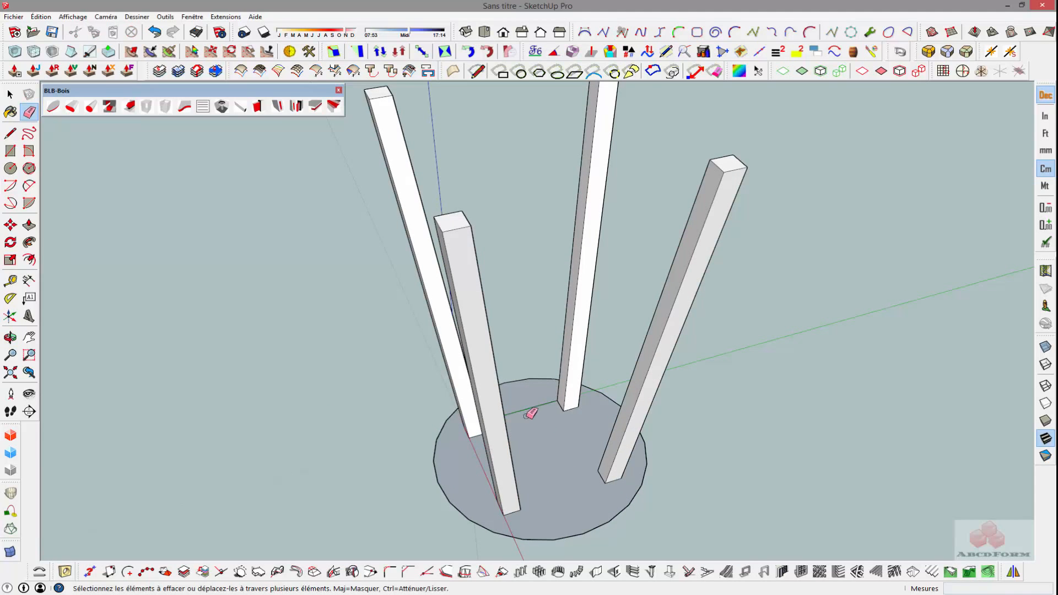
scroll(477, 446, down, 2)
mouse_move(477, 446)
middle_down()
mouse_move(739, 406)
mouse_move(727, 428)
middle_up()
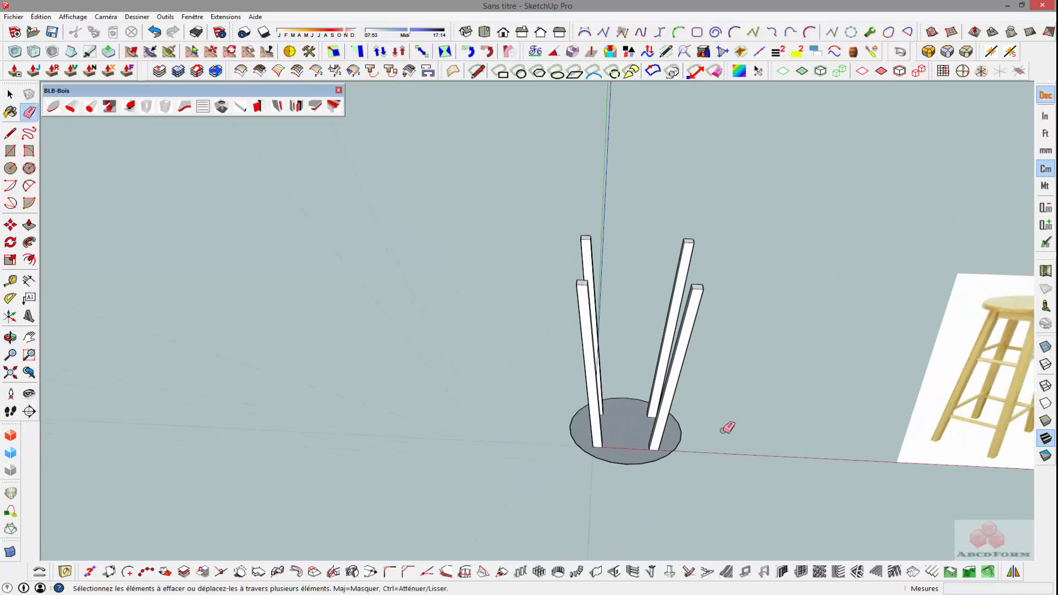
Extrude the circular face 3 cm downward, away from the legs, to form the seat.
key(space)
mouse_move(668, 465)
middle_down()
mouse_move(667, 483)
mouse_move(590, 371)
mouse_move(634, 425)
middle_up()
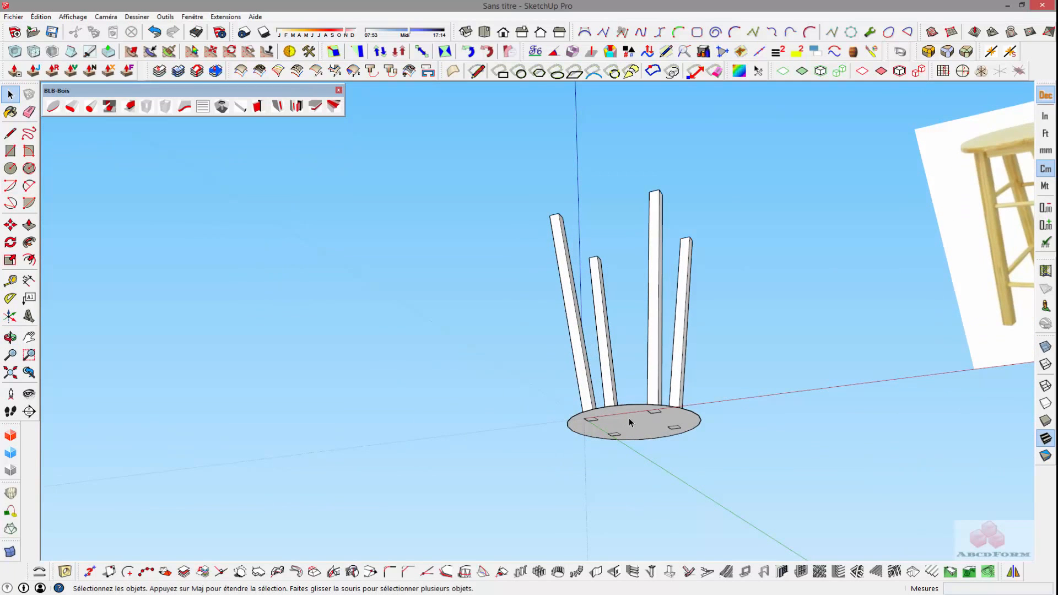
key(p)
click(636, 430)
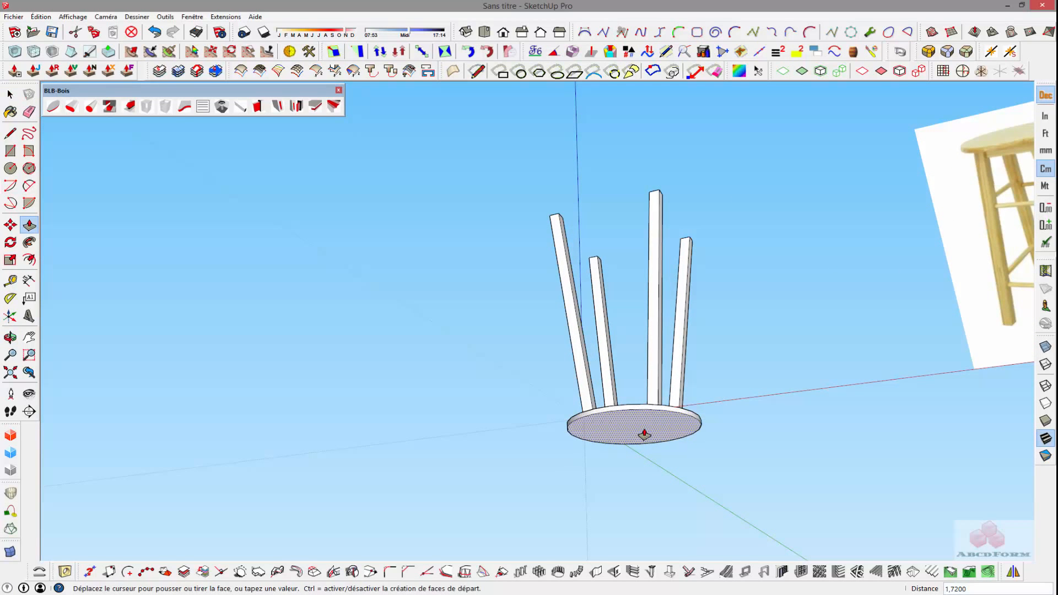
text(3)
key(Return)
middle_drag(643, 432, 951, 241)
drag(683, 424, 697, 515)
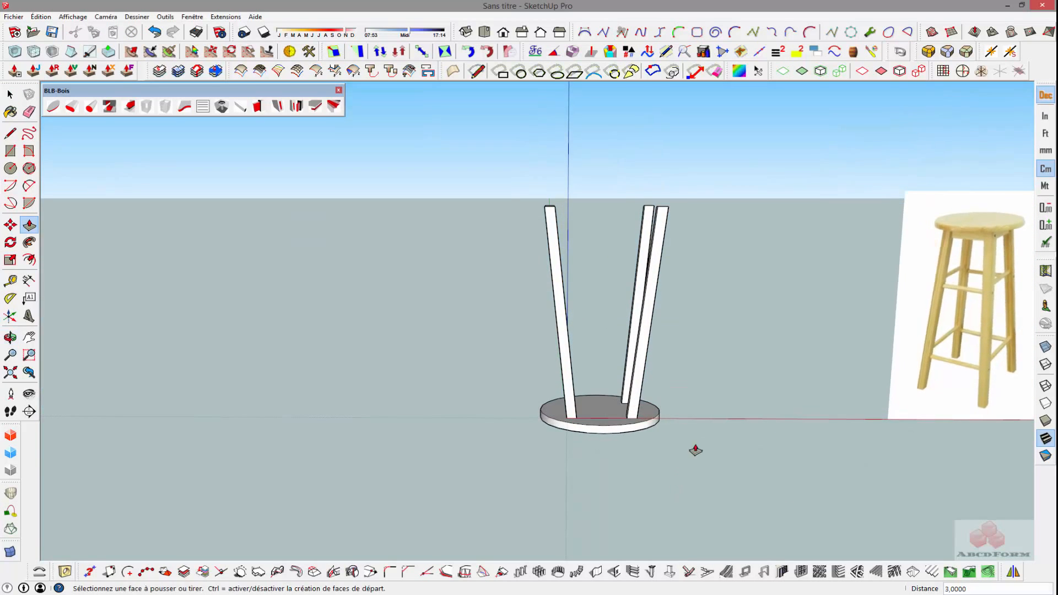
Place a construction guide parallel to one leg's long edge, passing through the midpoint of the inner face's free-end edge.
key(space)
middle_drag(709, 390, 649, 345)
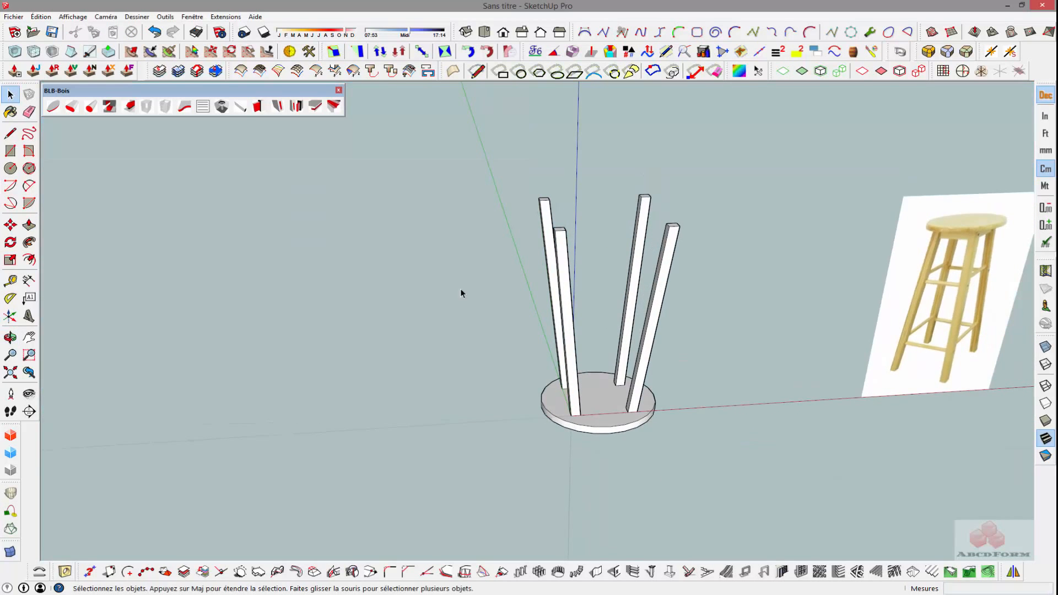
click(10, 281)
scroll(669, 298, up, 2)
middle_drag(560, 324, 713, 170)
scroll(674, 221, up, 3)
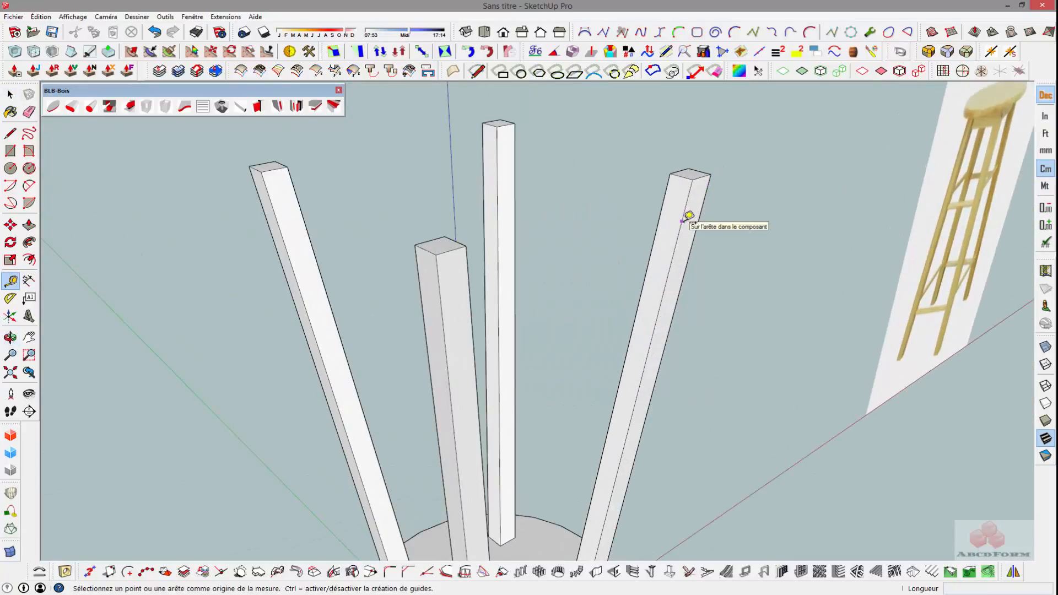
click(682, 221)
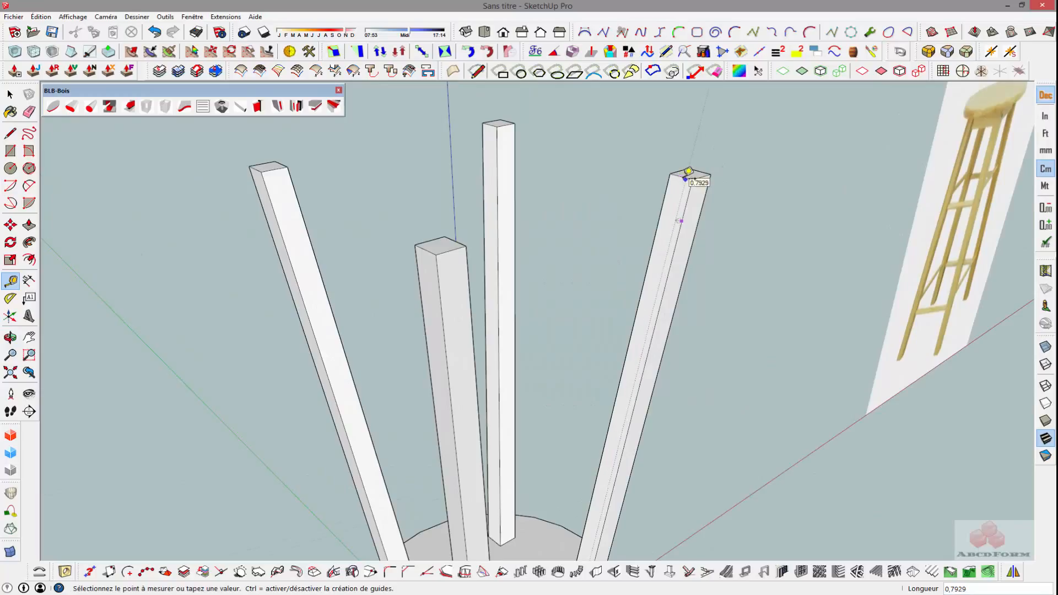
scroll(688, 171, up, 2)
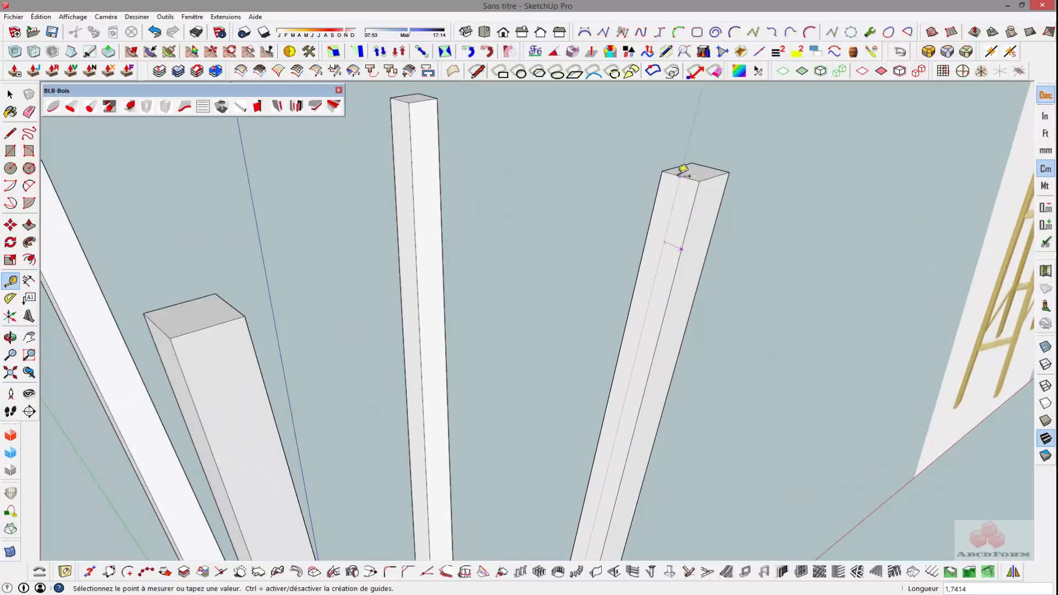
click(683, 168)
scroll(696, 202, down, 3)
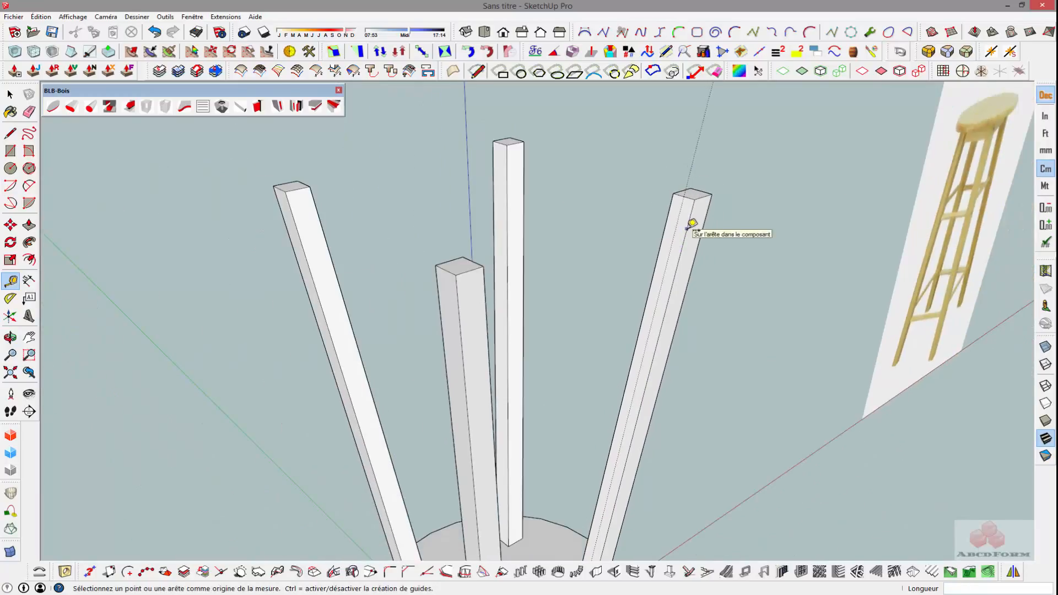
scroll(693, 196, up, 3)
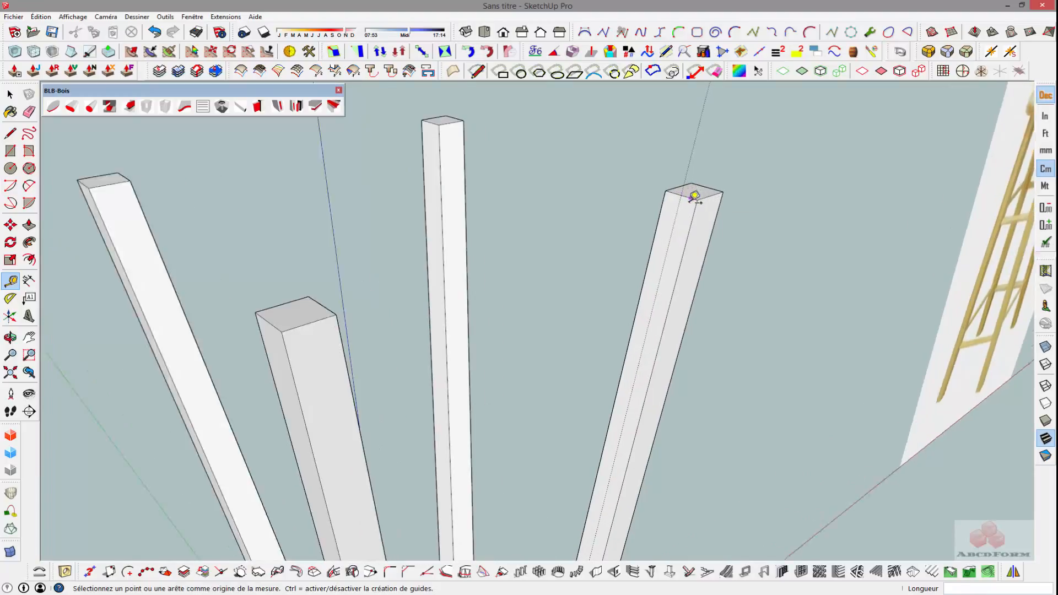
click(691, 197)
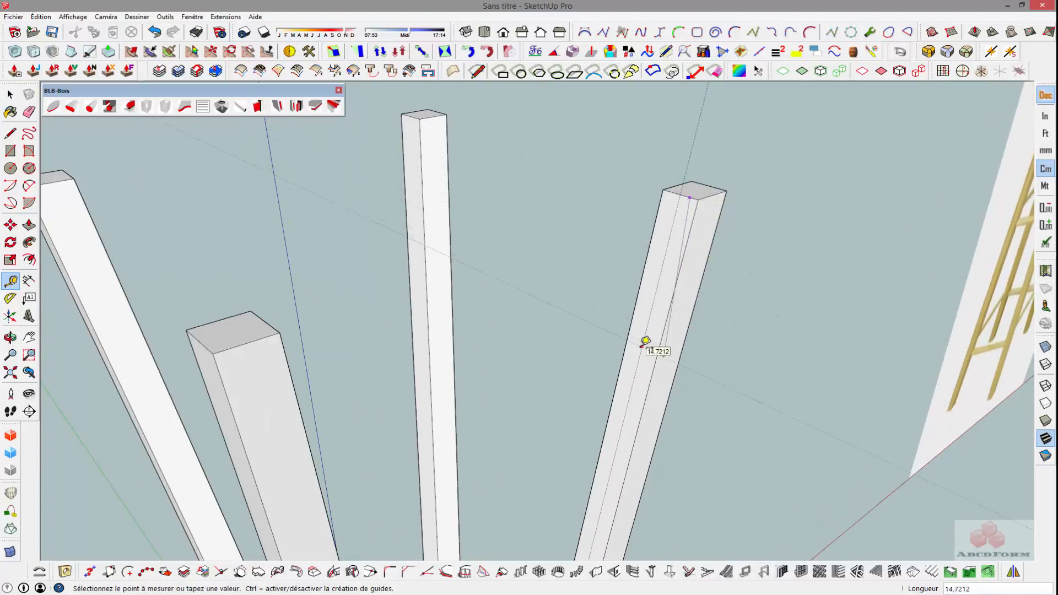
text(225)
key(Return)
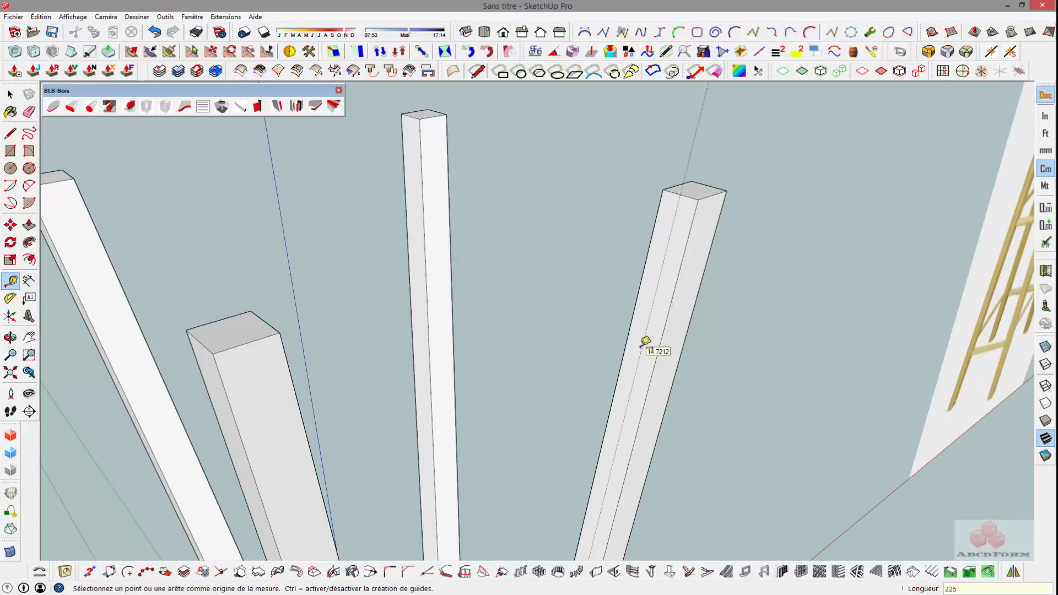
scroll(646, 344, down, 3)
scroll(647, 358, up, 3)
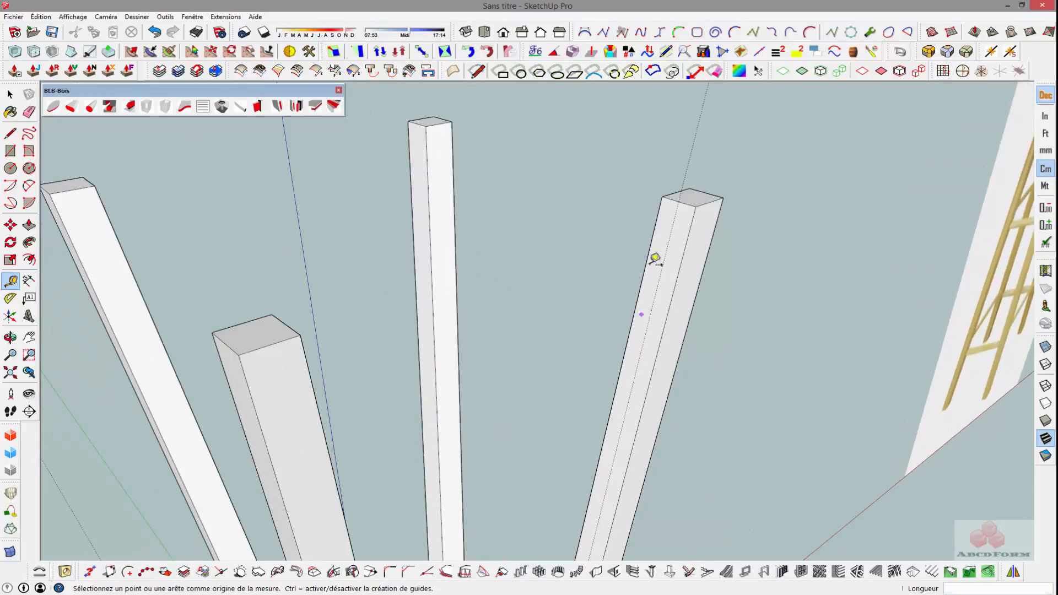
scroll(679, 209, down, 1)
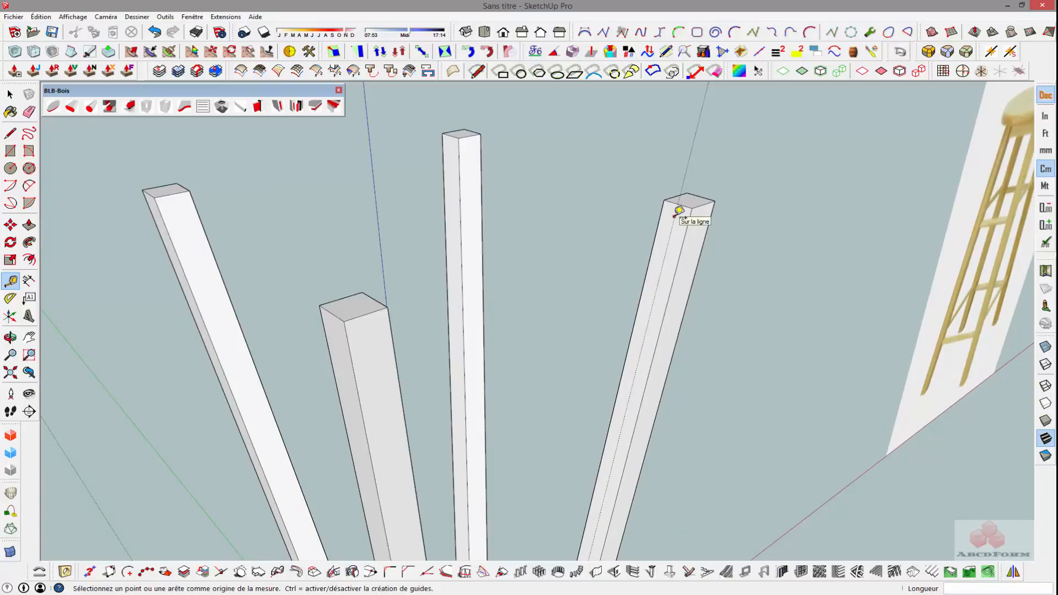
scroll(683, 207, up, 2)
click(687, 207)
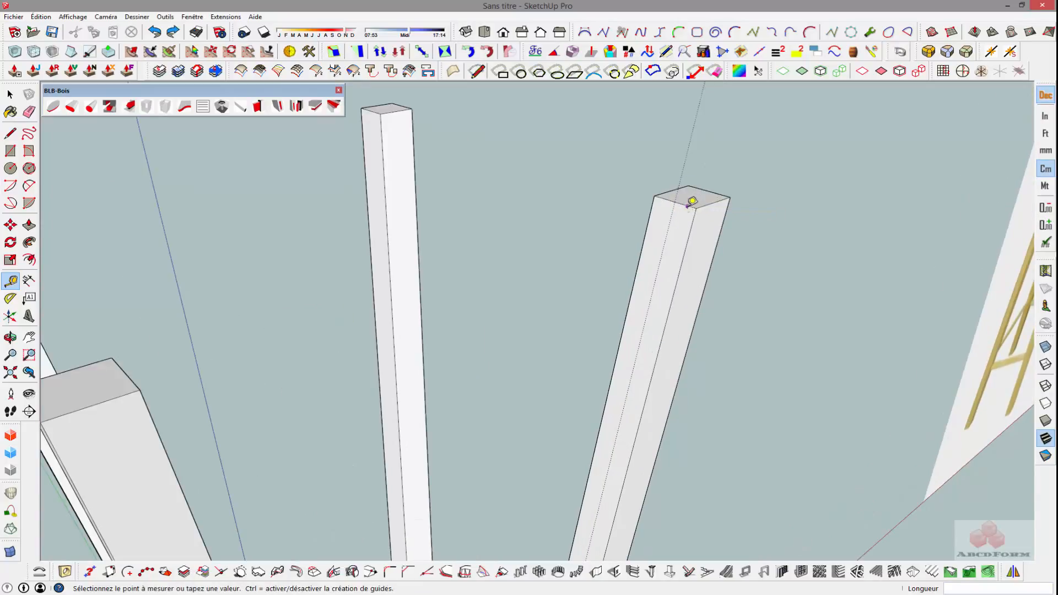
key(Escape)
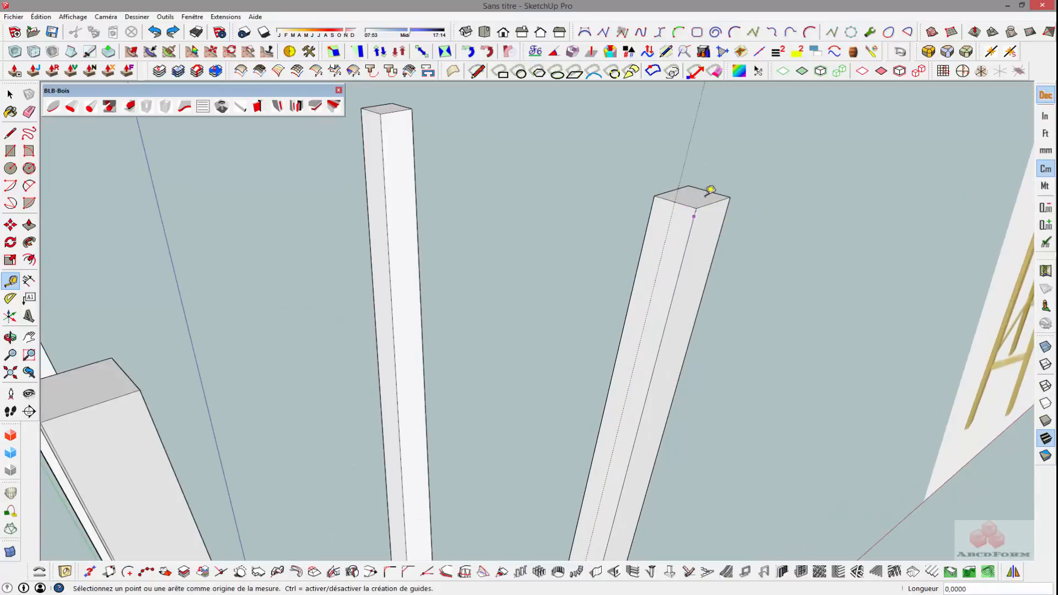
key(space)
scroll(691, 187, up, 2)
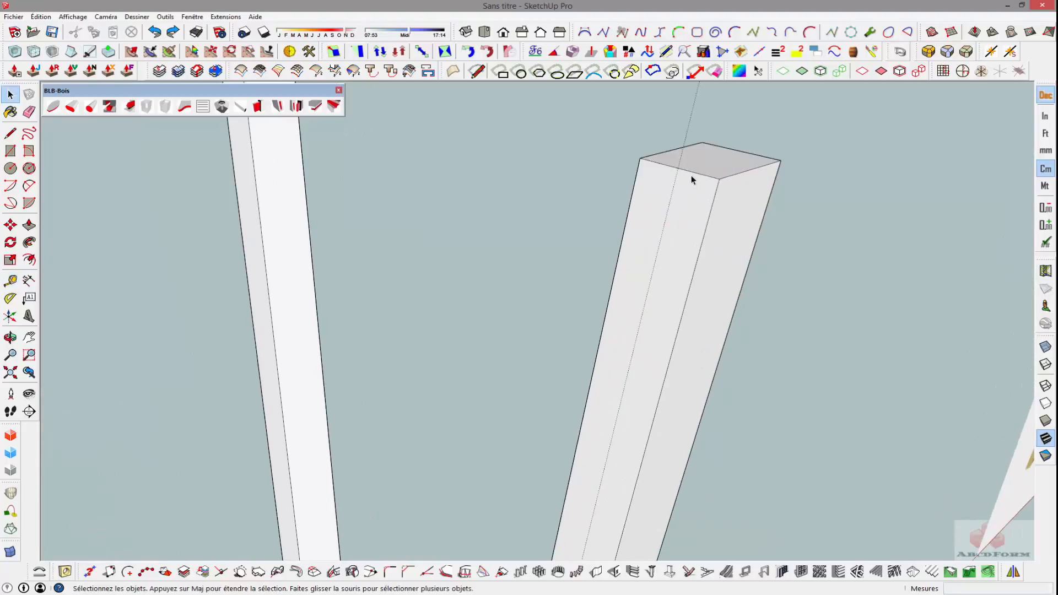
Place a guide across the same leg, parallel to its free-end edge and offset 22.5 cm from that edge.
key(t)
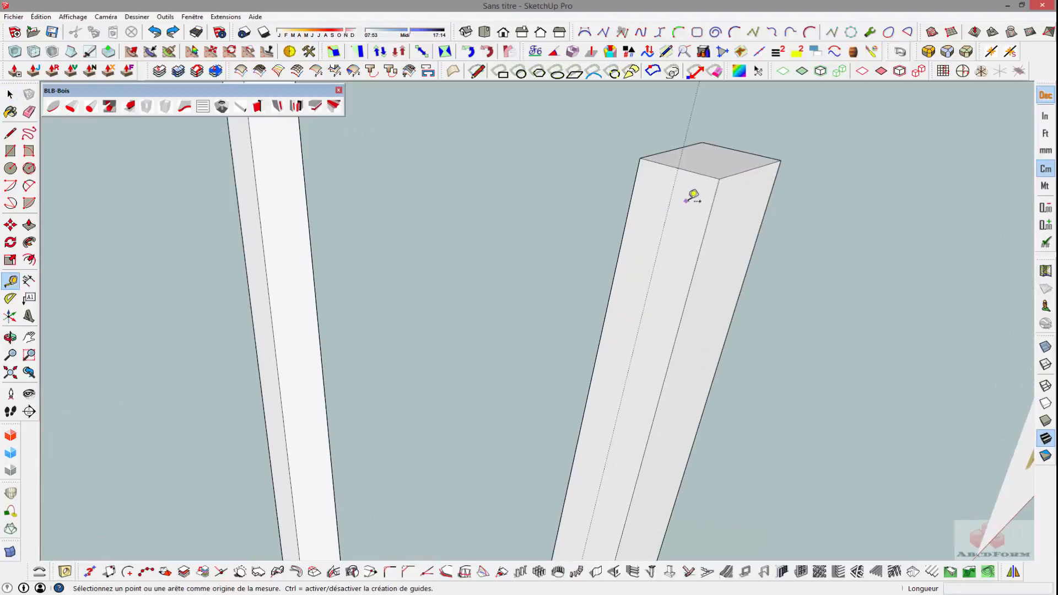
click(699, 175)
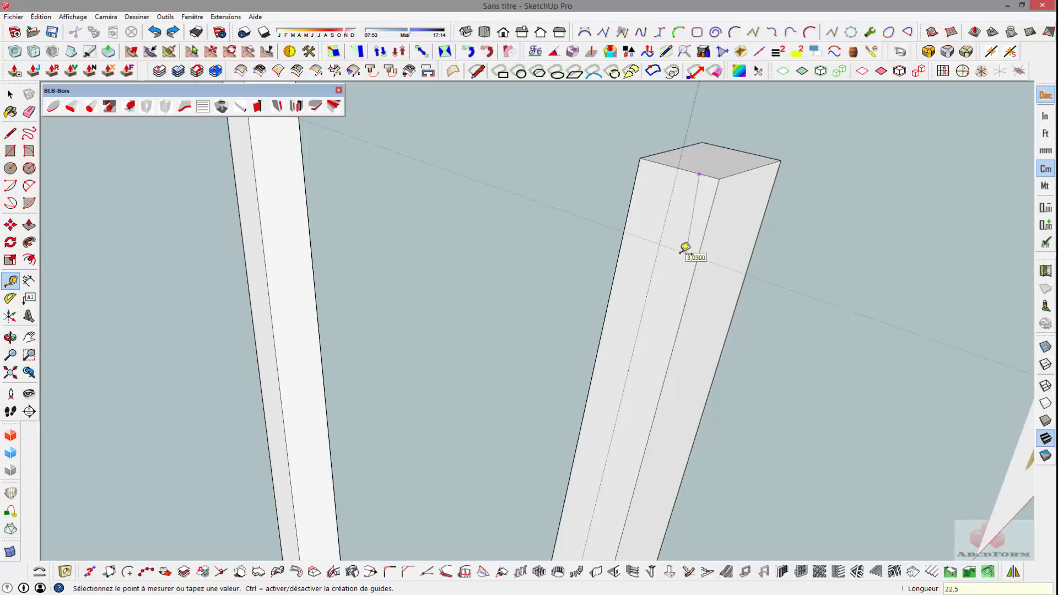
key(Escape)
scroll(686, 247, down, 5)
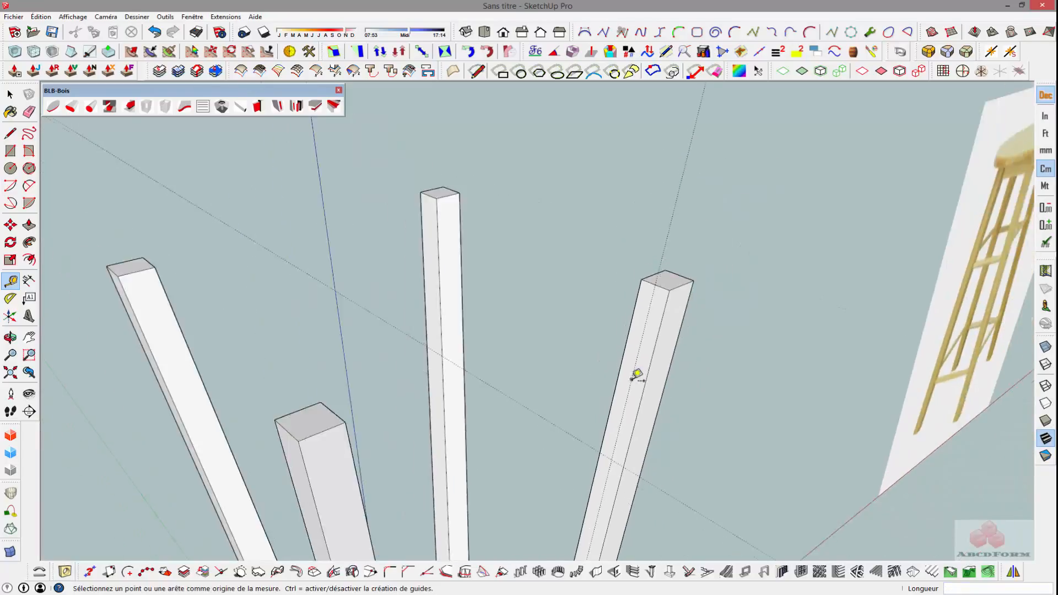
Place a second cross guide on the leg, 25 cm from its edge at the seat.
scroll(616, 435, down, 4)
middle_drag(602, 504, 658, 108)
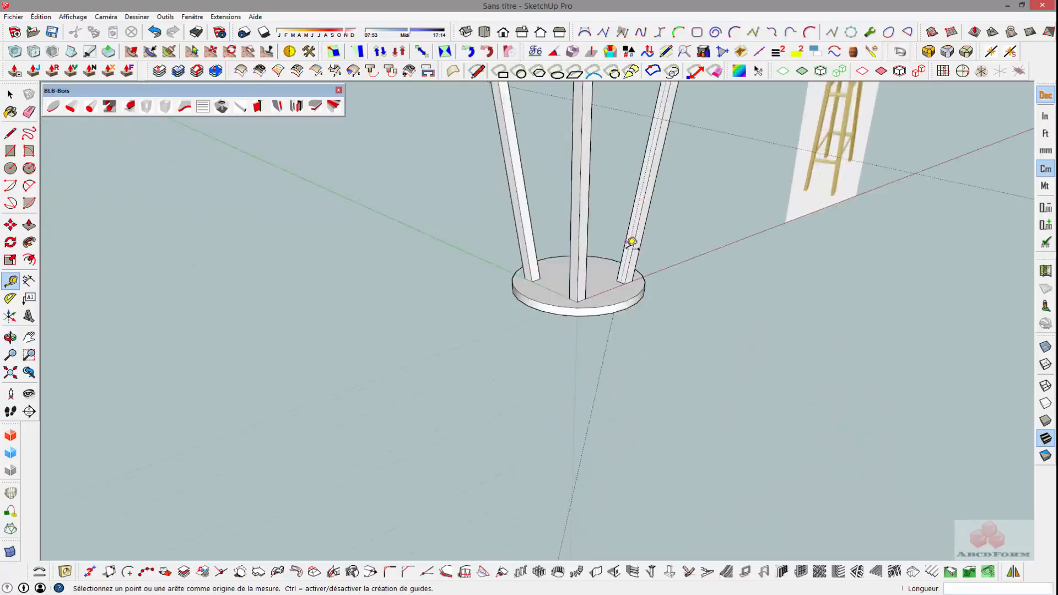
scroll(626, 253, up, 5)
scroll(629, 280, up, 4)
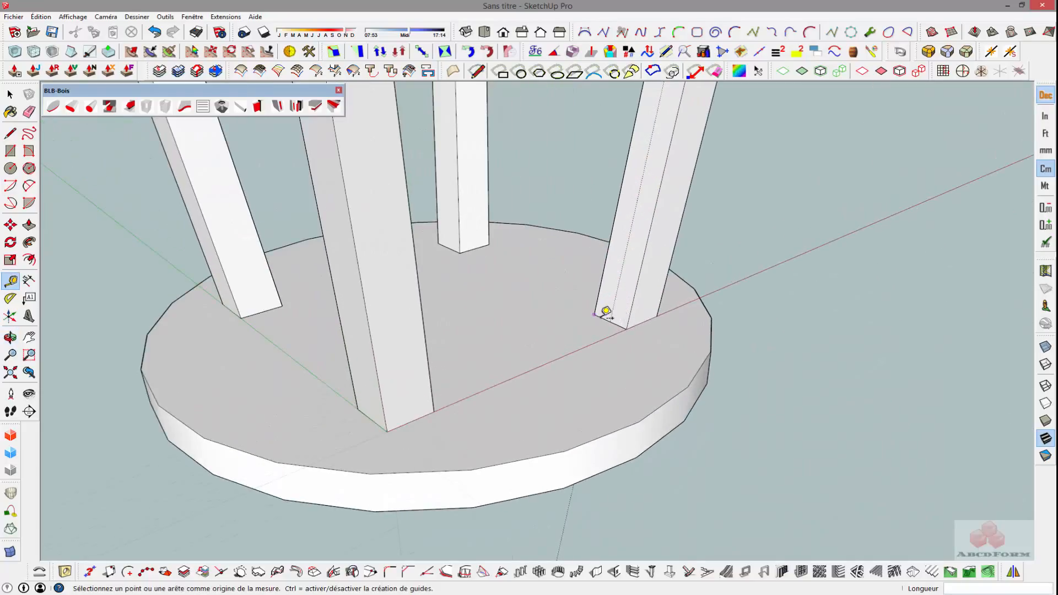
click(601, 317)
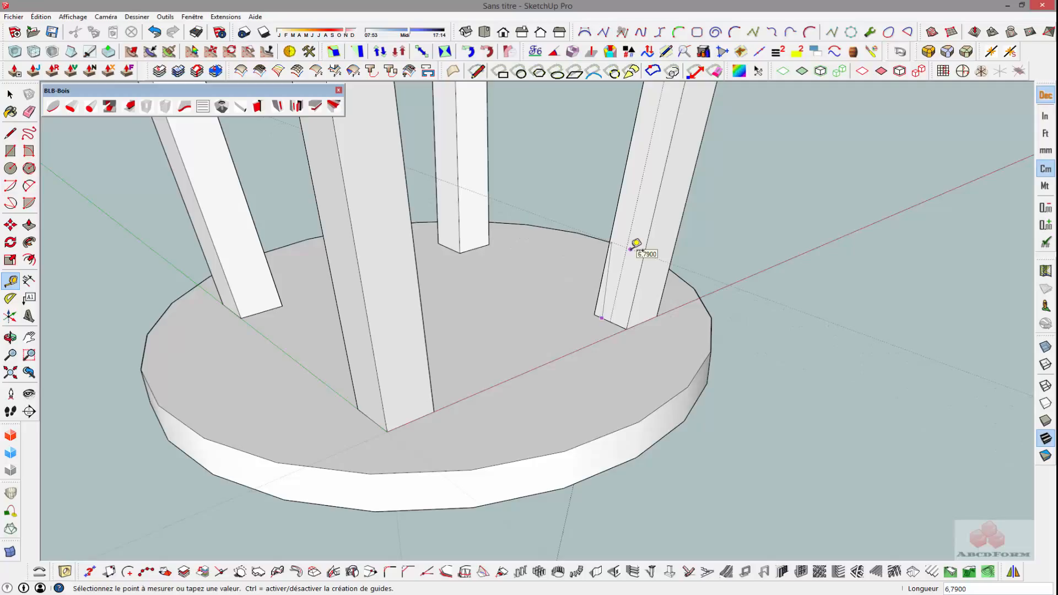
key(Escape)
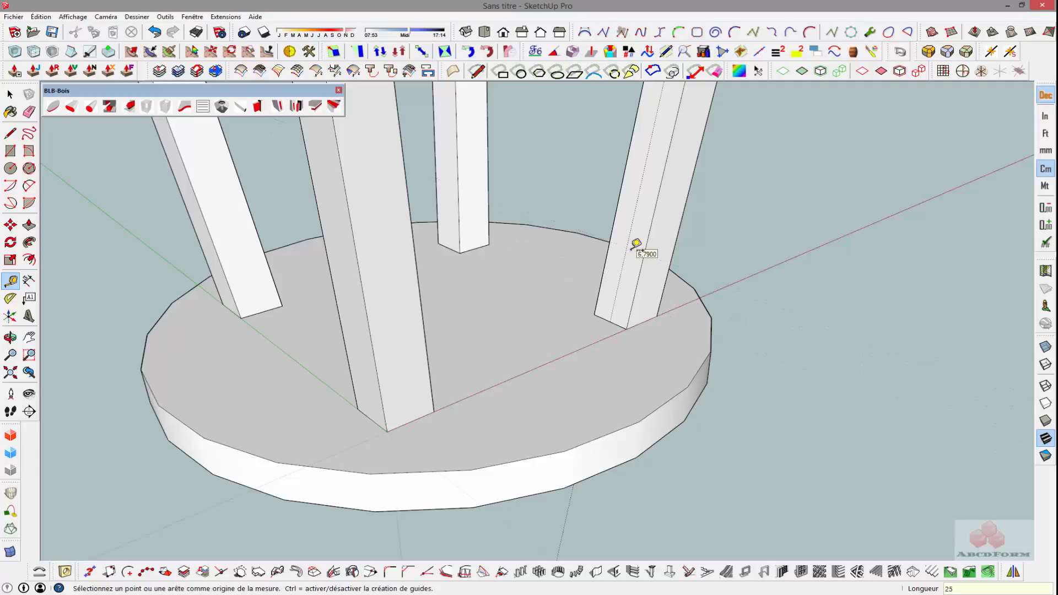
Open the leg with the guides for editing and draw a 1 cm radius circle at the guide crossing farther from the seat.
scroll(637, 244, down, 6)
middle_drag(669, 150, 499, 414)
scroll(499, 284, up, 3)
key(space)
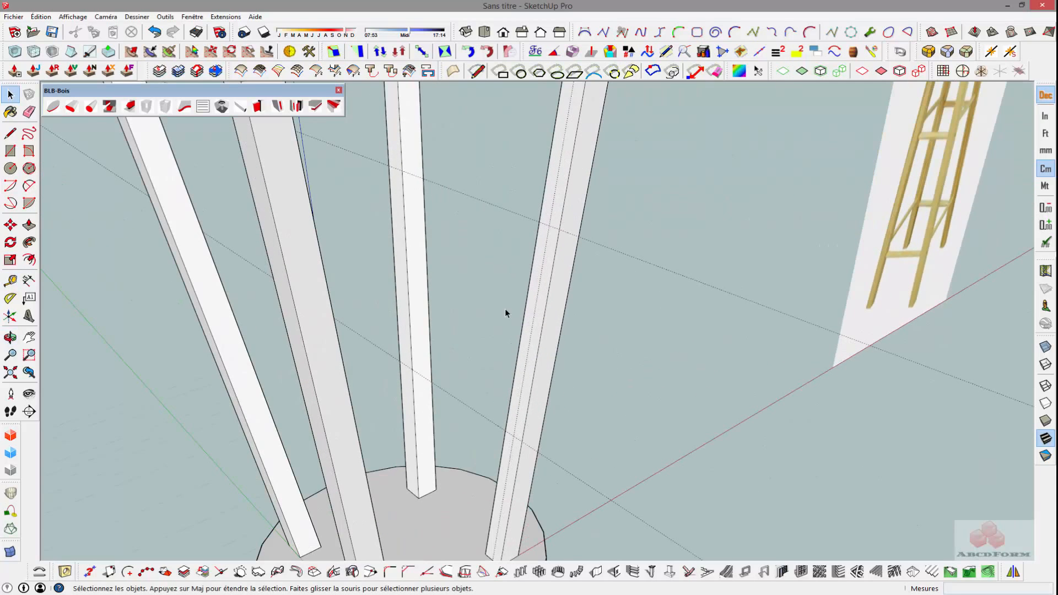
scroll(580, 185, down, 2)
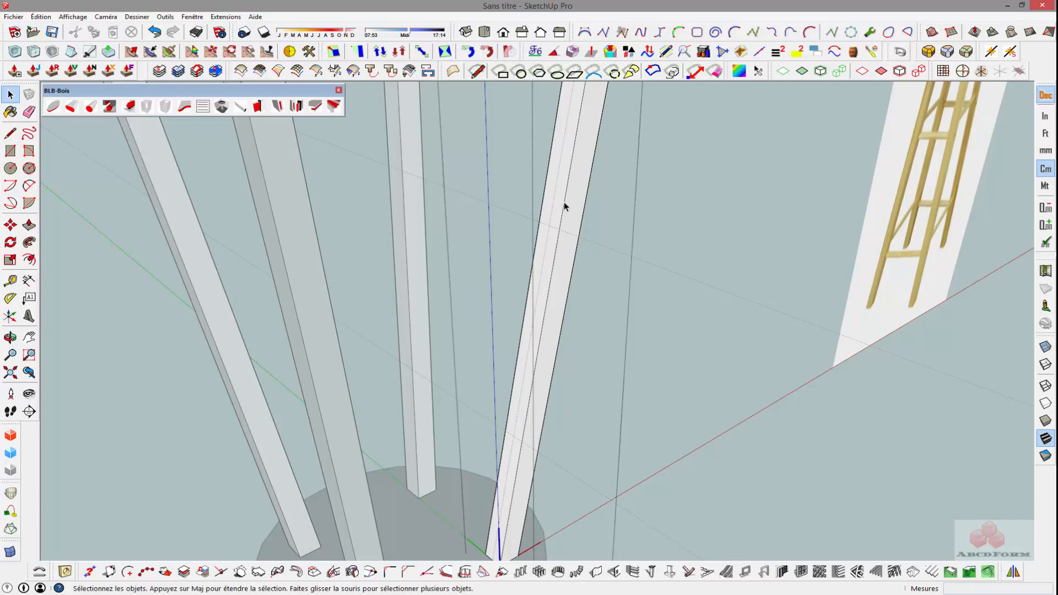
middle_drag(564, 202, 526, 205)
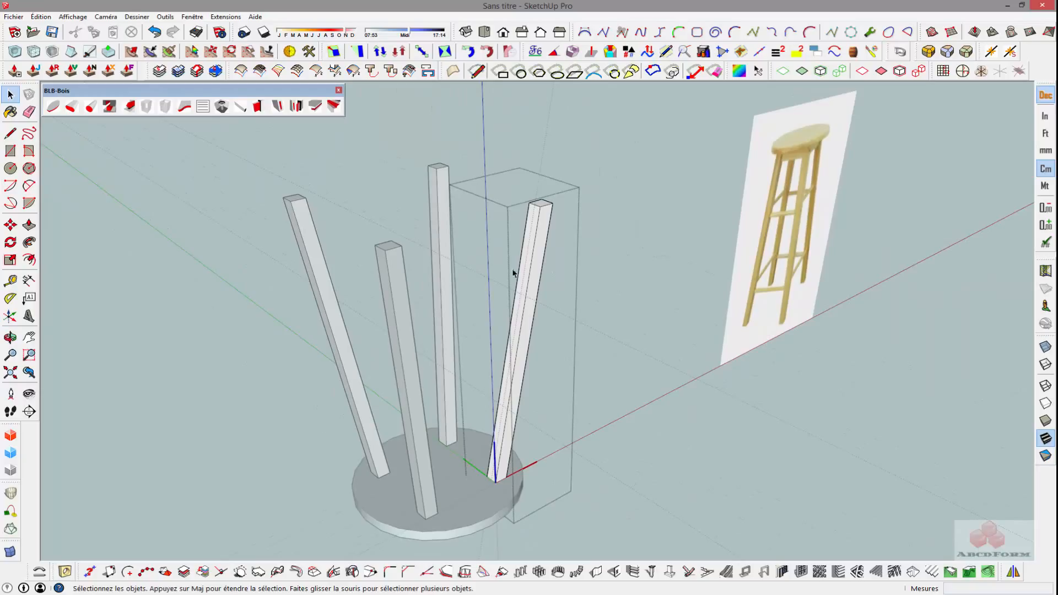
scroll(528, 287, up, 2)
key(c)
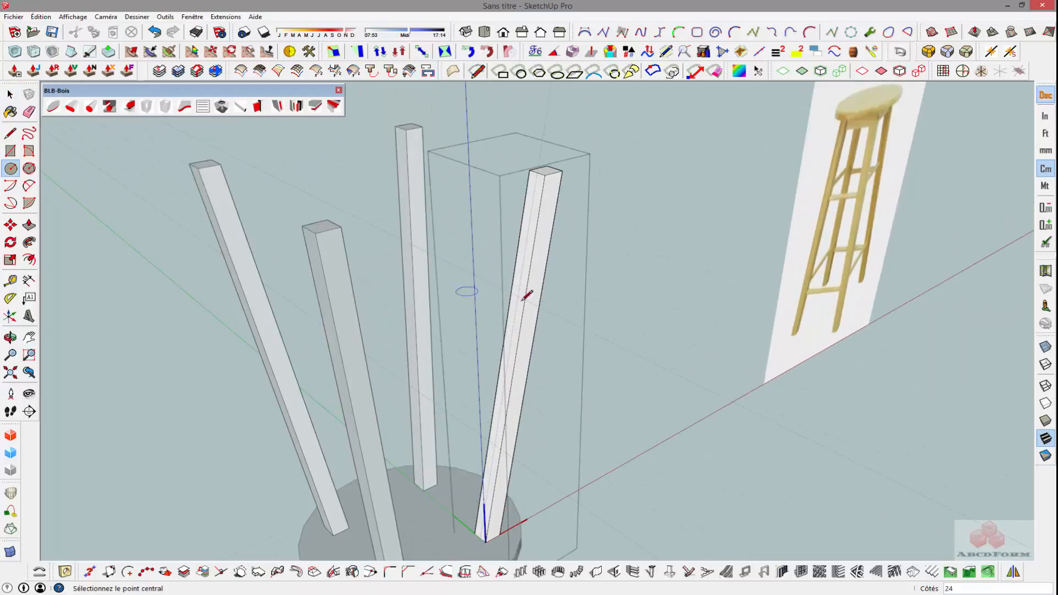
scroll(520, 296, up, 4)
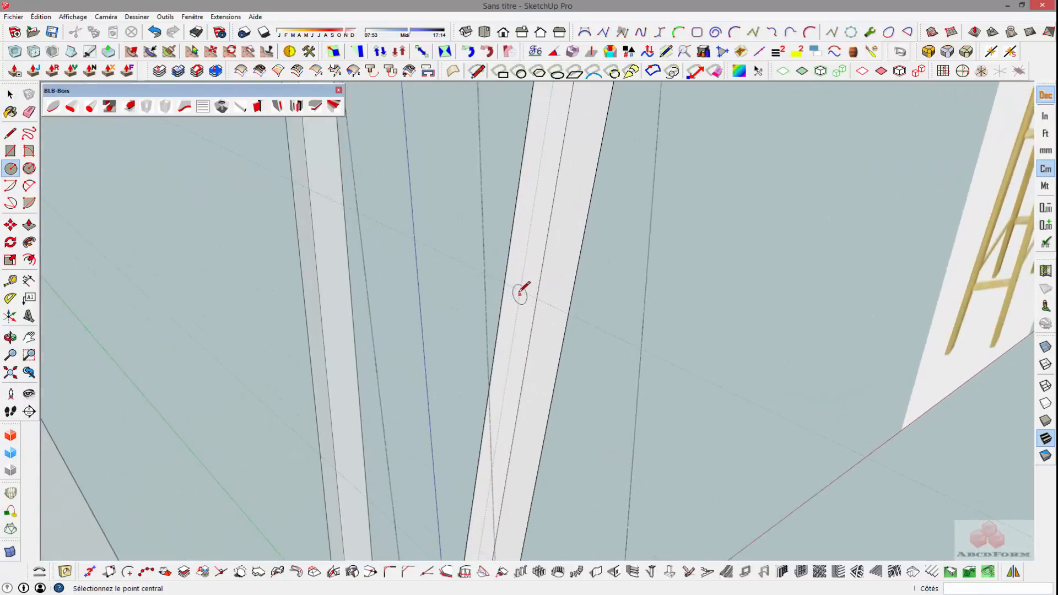
click(520, 290)
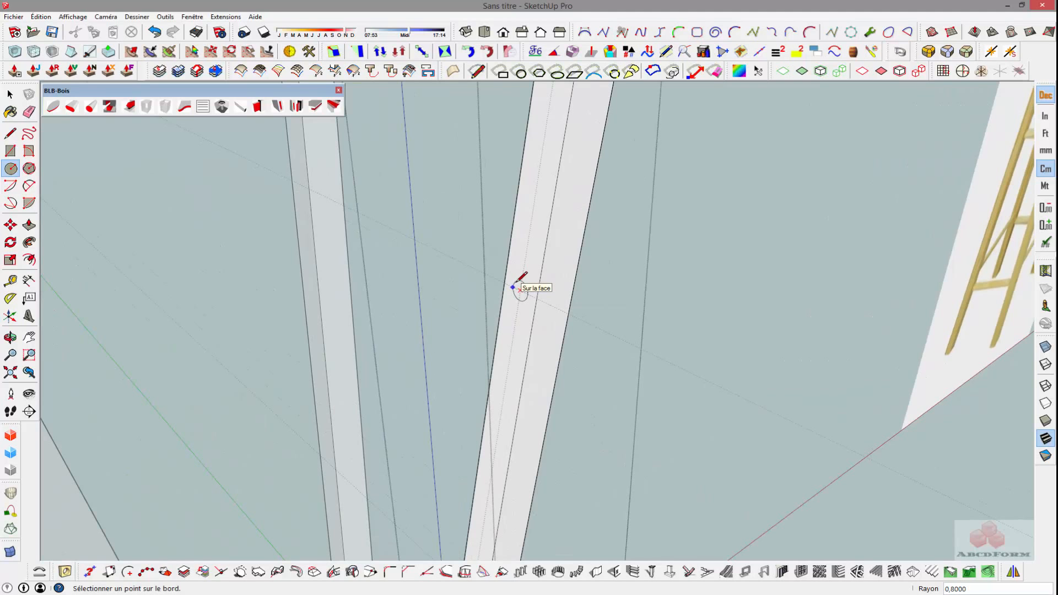
click(520, 288)
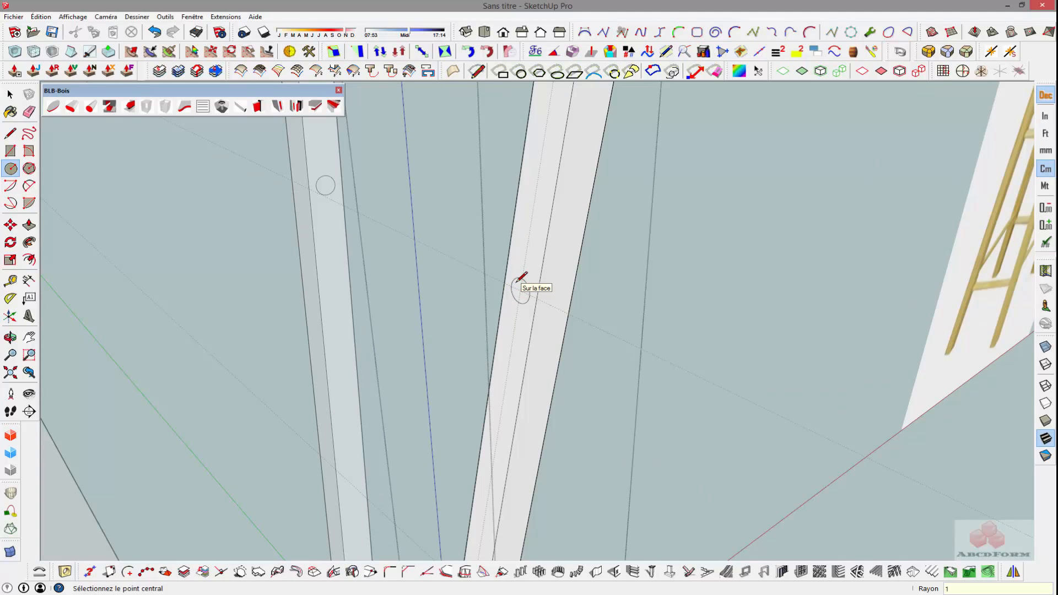
Draw a second 1 cm radius circle on the leg's inner face at the guide crossing nearer the seat.
middle_drag(541, 287, 534, 427)
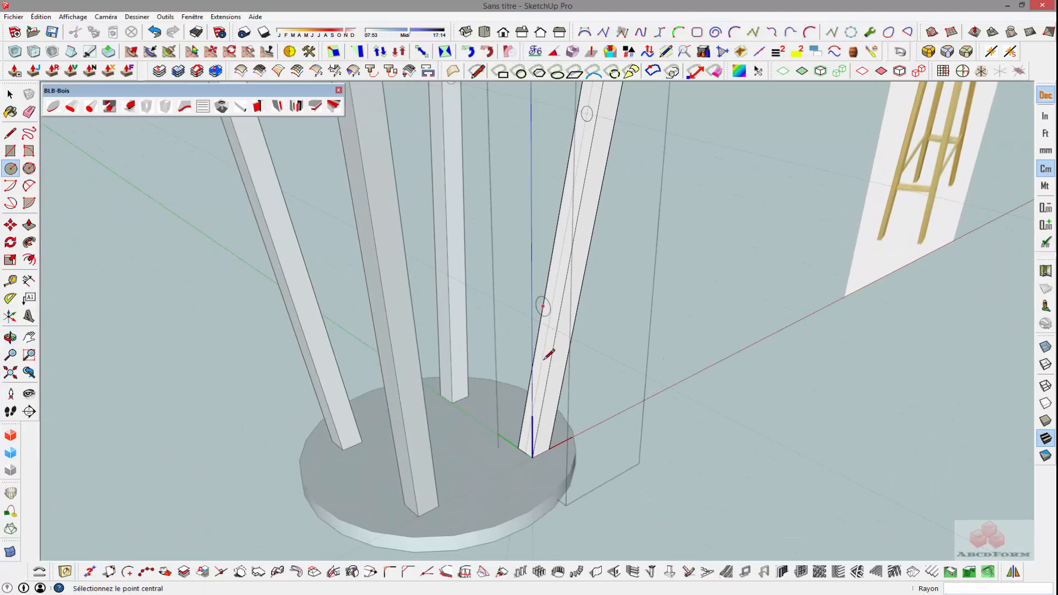
scroll(534, 432, up, 5)
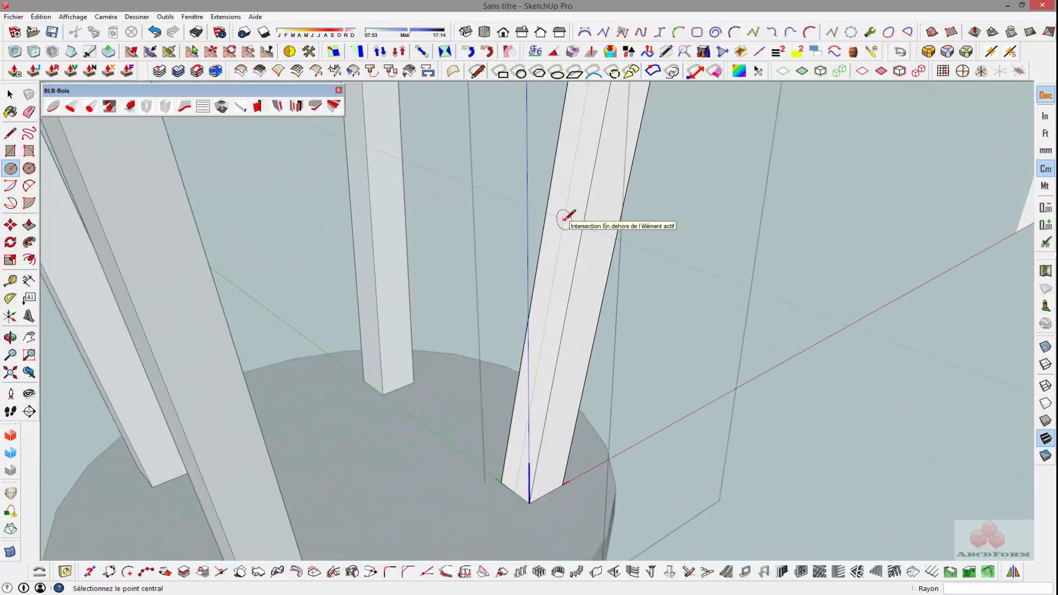
click(563, 219)
text(1)
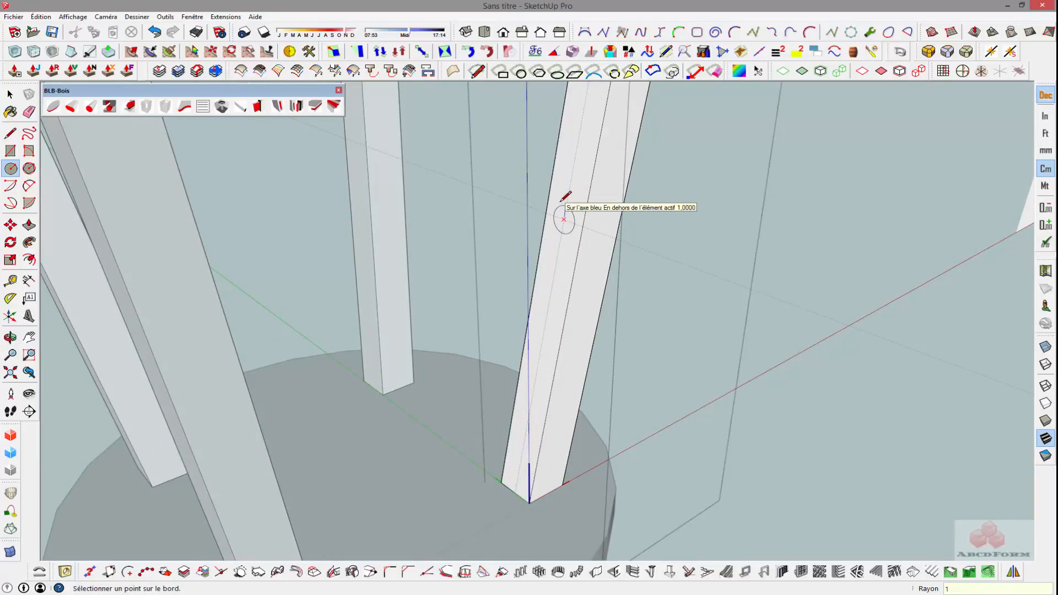
key(Return)
scroll(548, 243, down, 6)
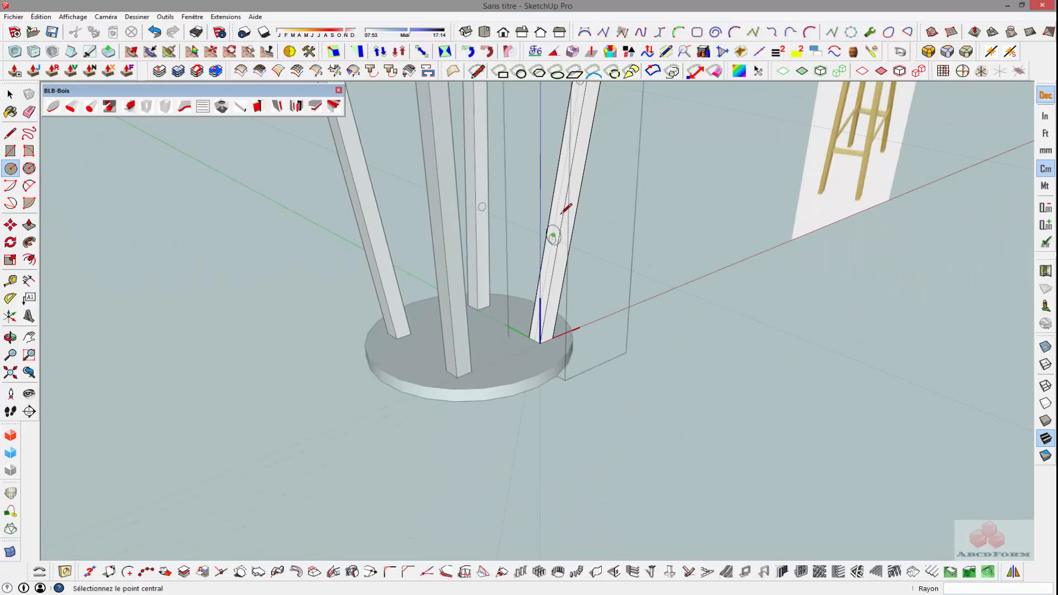
scroll(561, 244, down, 2)
key(space)
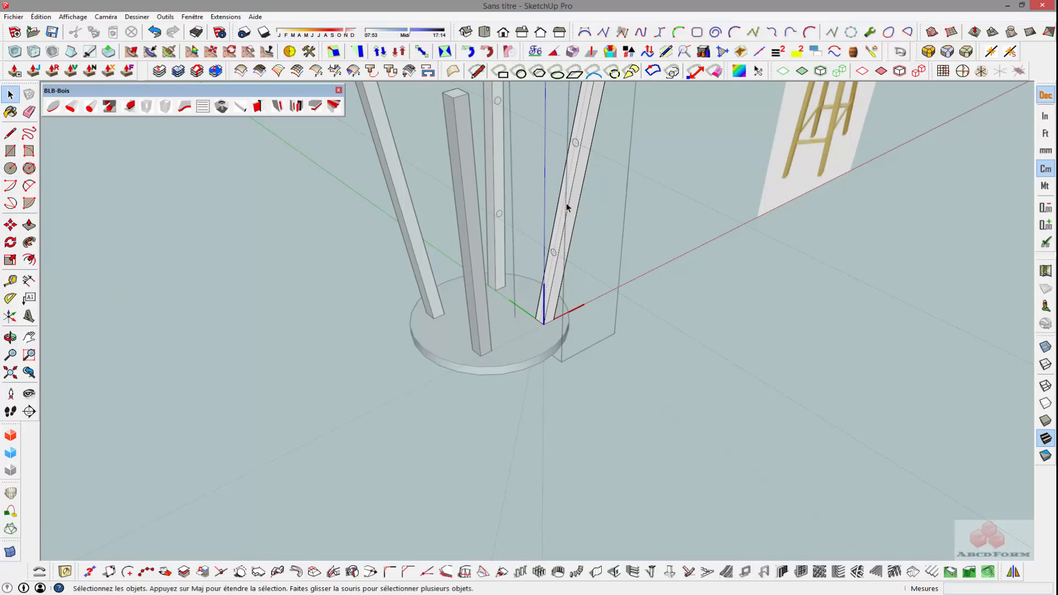
Draw a line about 29.8 cm long along the red axis from the top of the circle farther from the seat to the neighbouring leg.
key(l)
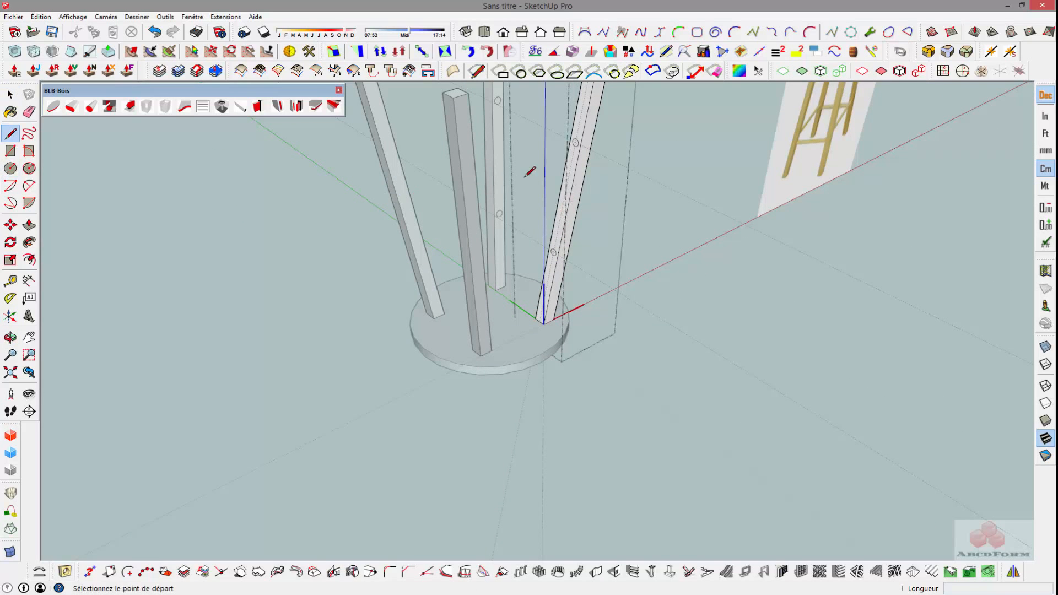
scroll(573, 143, up, 5)
middle_drag(581, 138, 548, 146)
scroll(548, 144, up, 4)
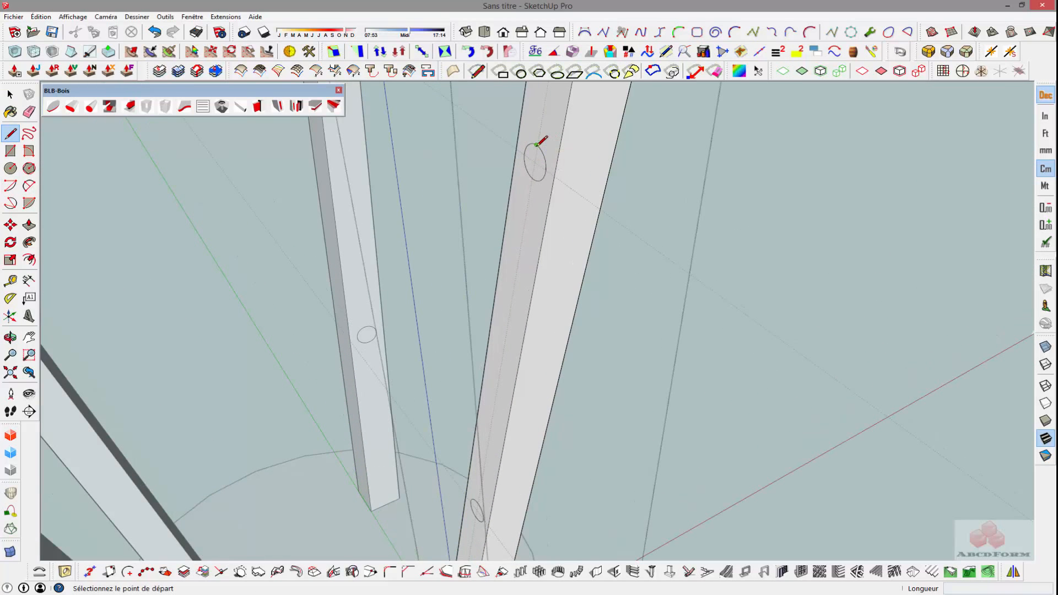
scroll(537, 144, up, 1)
click(537, 144)
scroll(485, 163, down, 3)
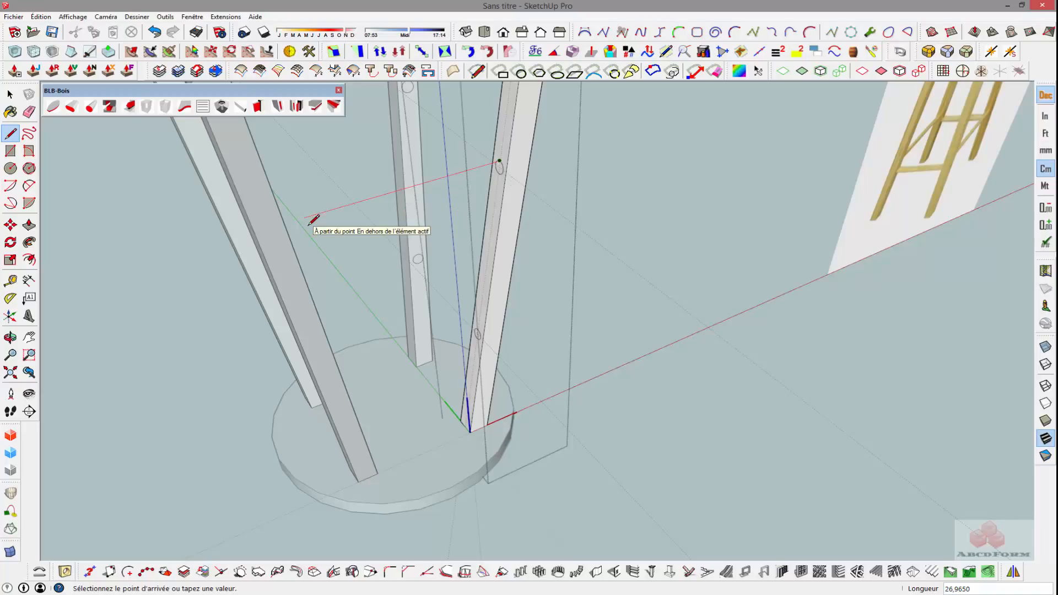
middle_drag(322, 211, 232, 199)
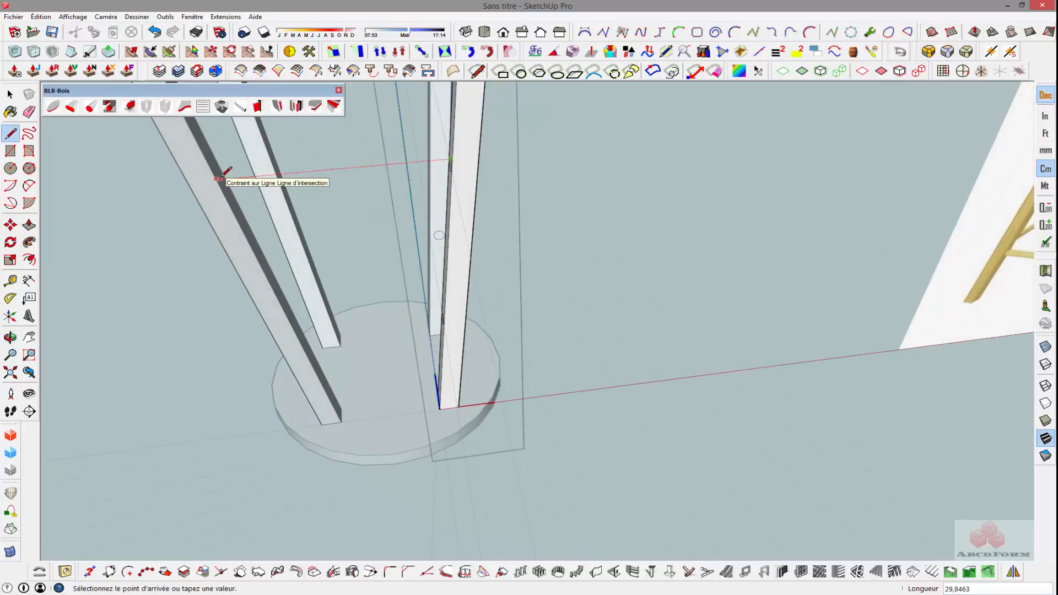
scroll(220, 178, up, 4)
click(222, 180)
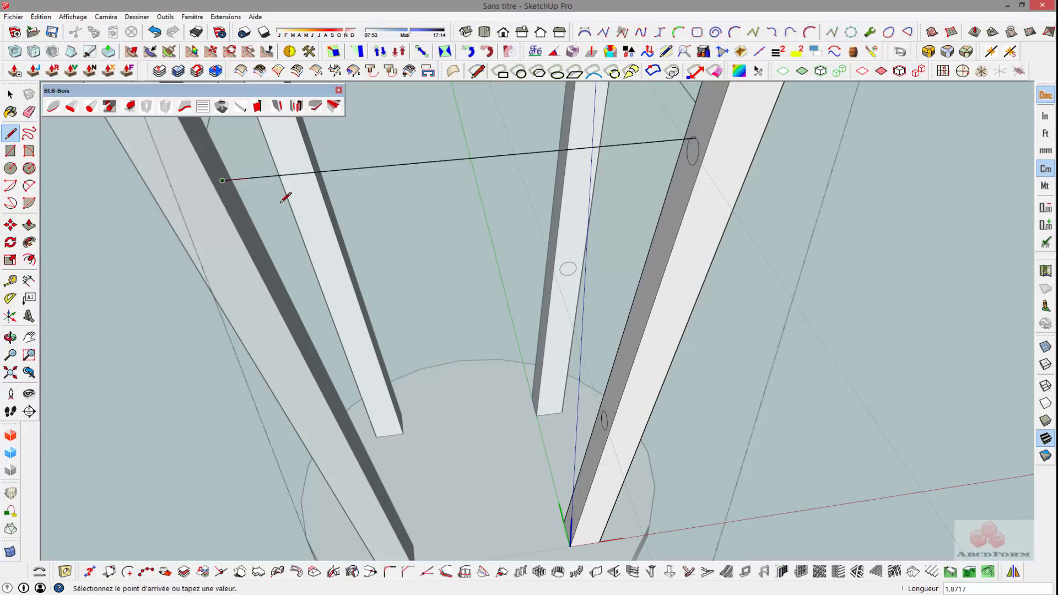
Draw a line about 23 cm long along the red axis from the top of the circle nearer the seat to the neighbouring leg.
scroll(282, 203, down, 5)
middle_drag(275, 204, 474, 207)
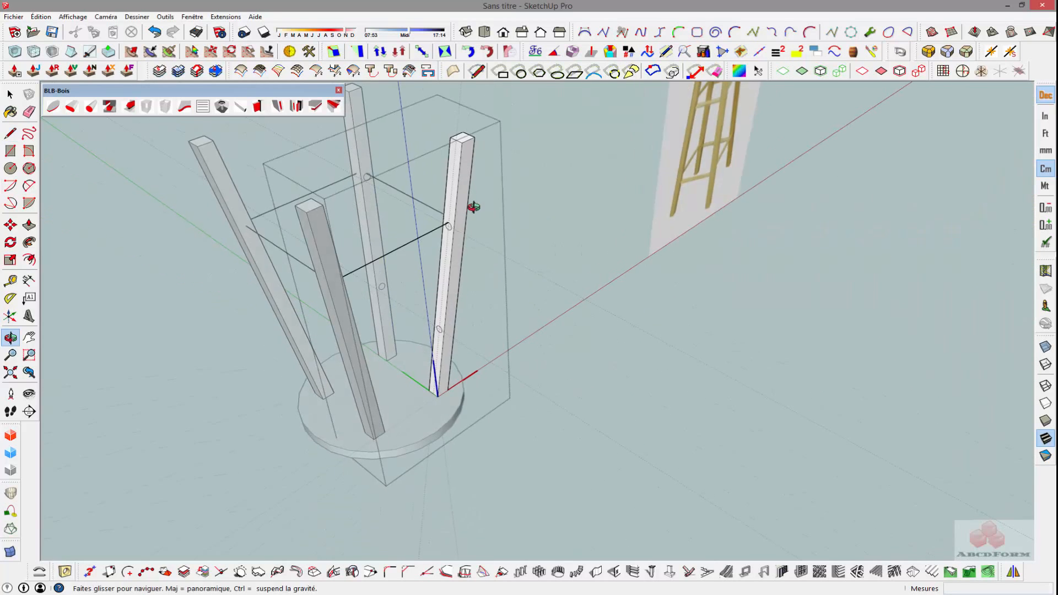
scroll(457, 318, up, 5)
scroll(429, 329, up, 5)
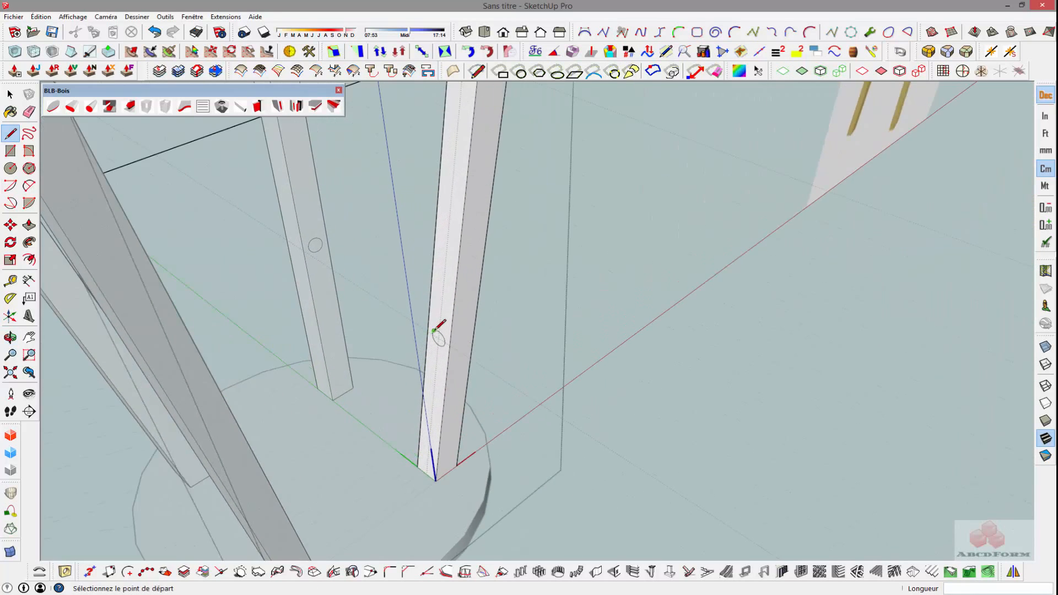
click(440, 331)
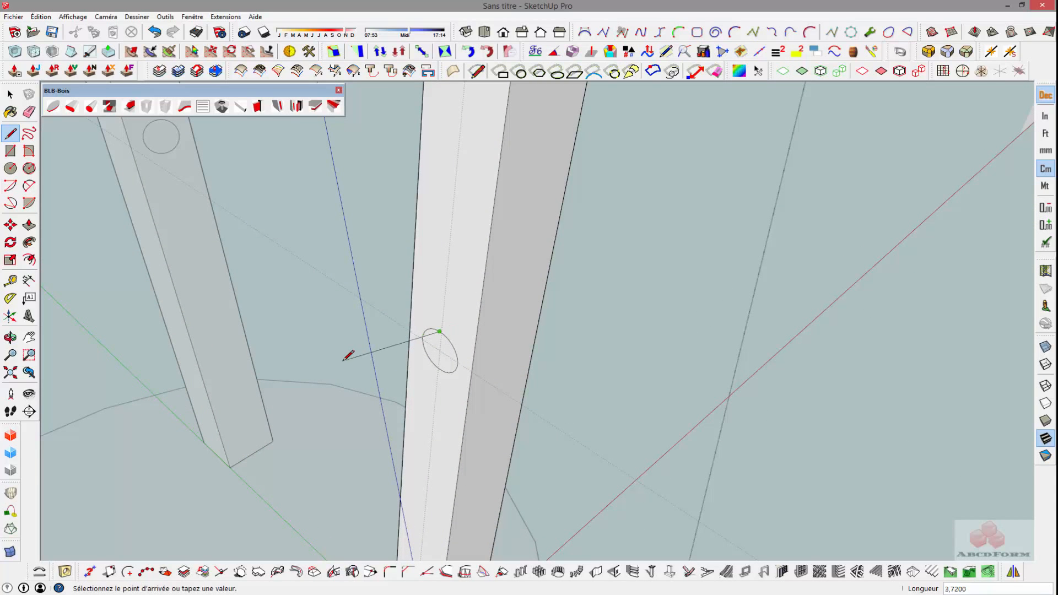
scroll(350, 356, down, 5)
middle_drag(304, 394, 166, 380)
scroll(218, 326, up, 1)
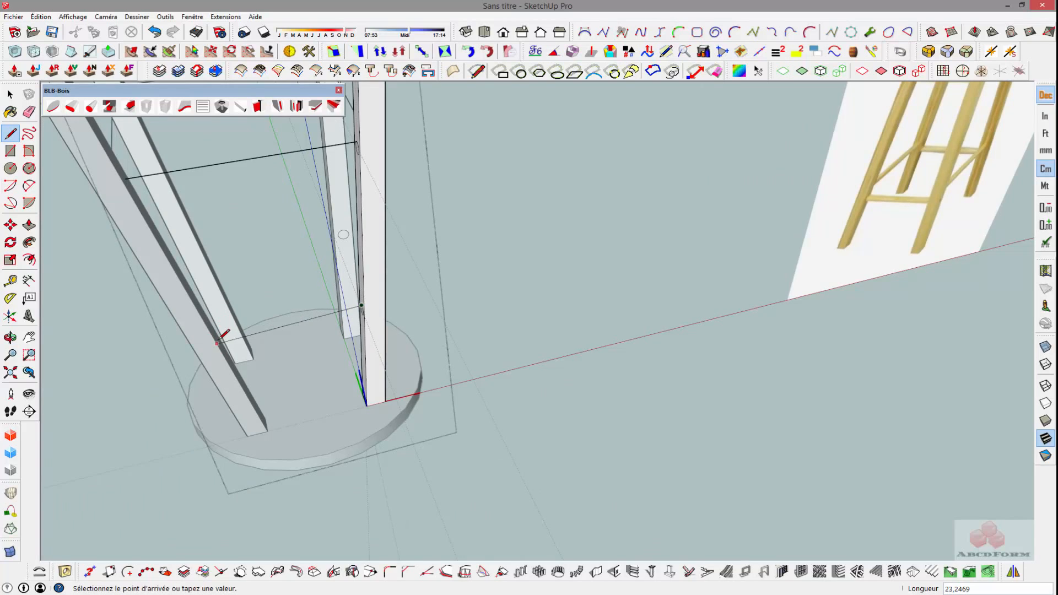
scroll(219, 328, up, 3)
click(214, 331)
scroll(213, 328, down, 3)
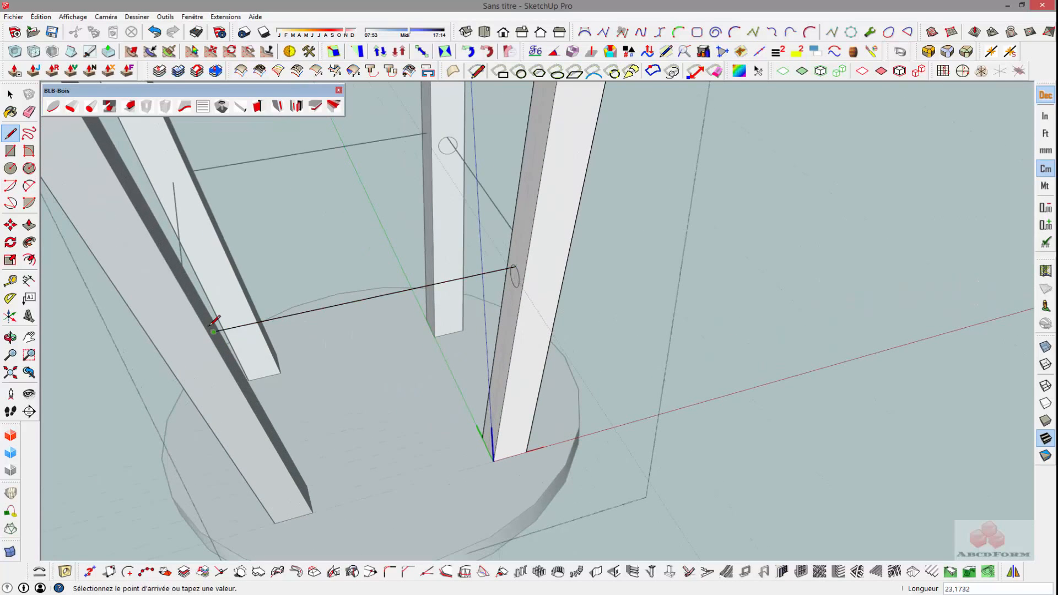
middle_drag(213, 328, 381, 273)
Sweep the circle farther from the seat along its line with Follow Me to form the round rung.
key(space)
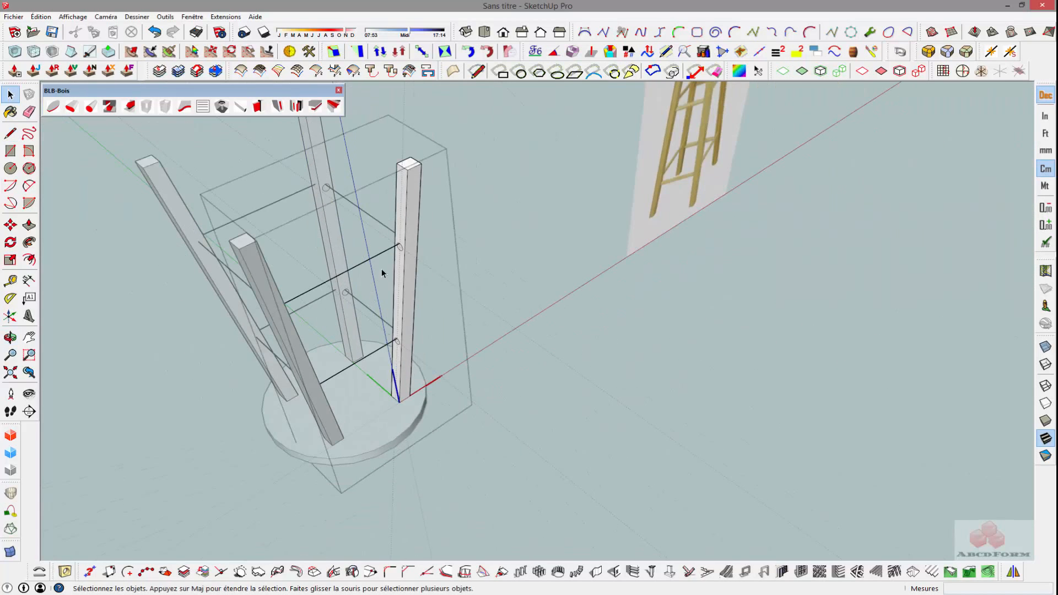
double_click(362, 266)
click(29, 242)
scroll(401, 251, up, 5)
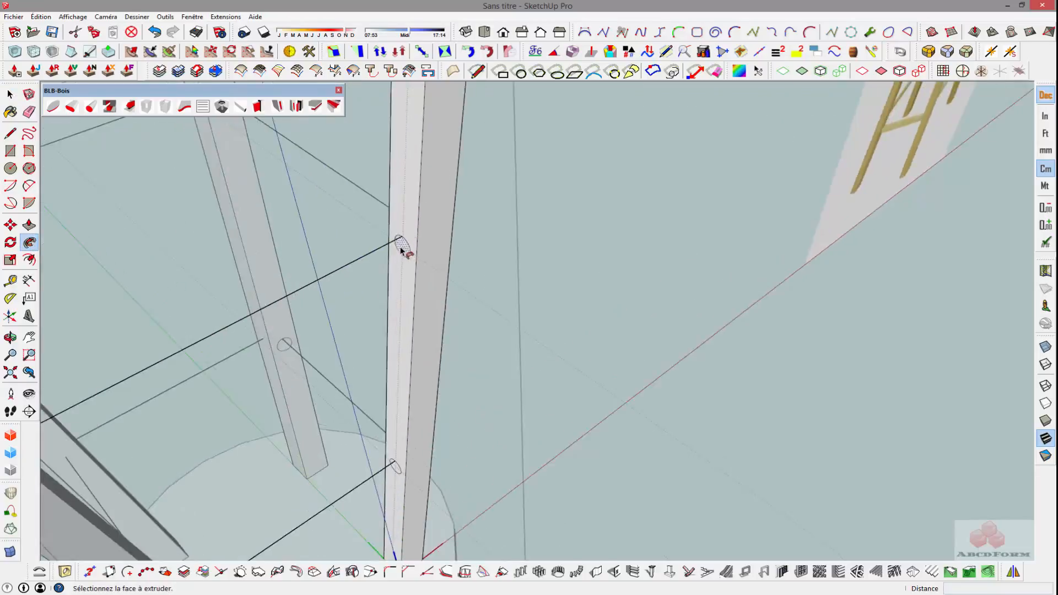
scroll(402, 250, down, 6)
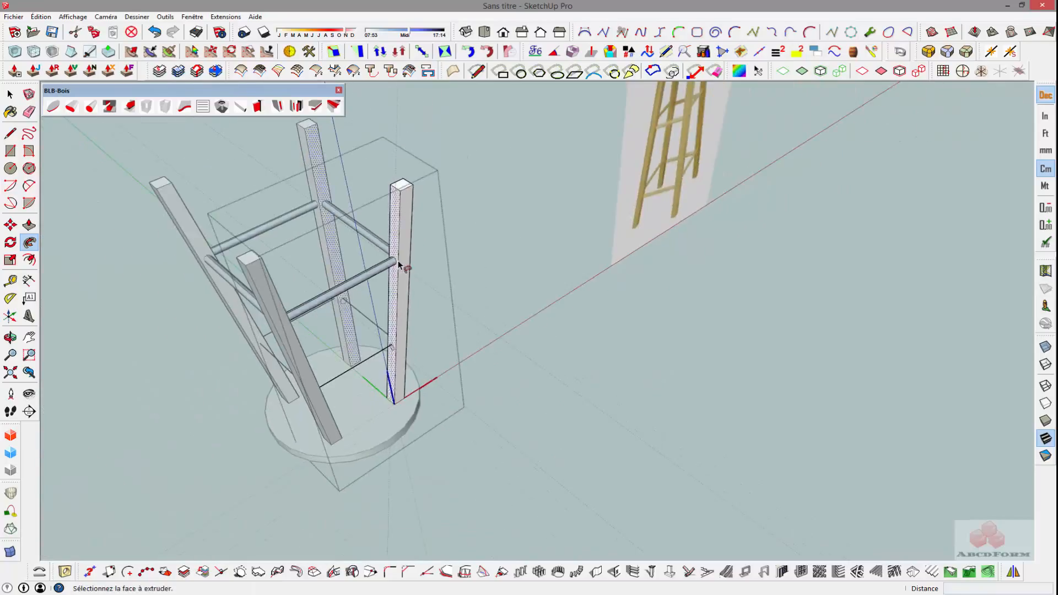
Reverse the faces of the swept rung farther from the seat.
scroll(330, 236, up, 2)
key(space)
click(339, 252)
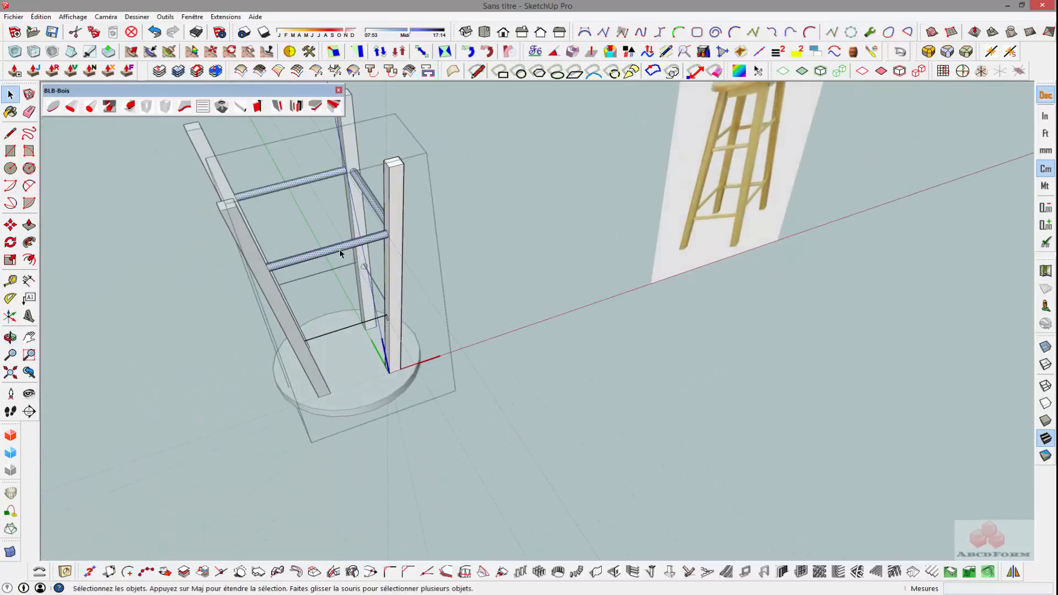
right_click(341, 249)
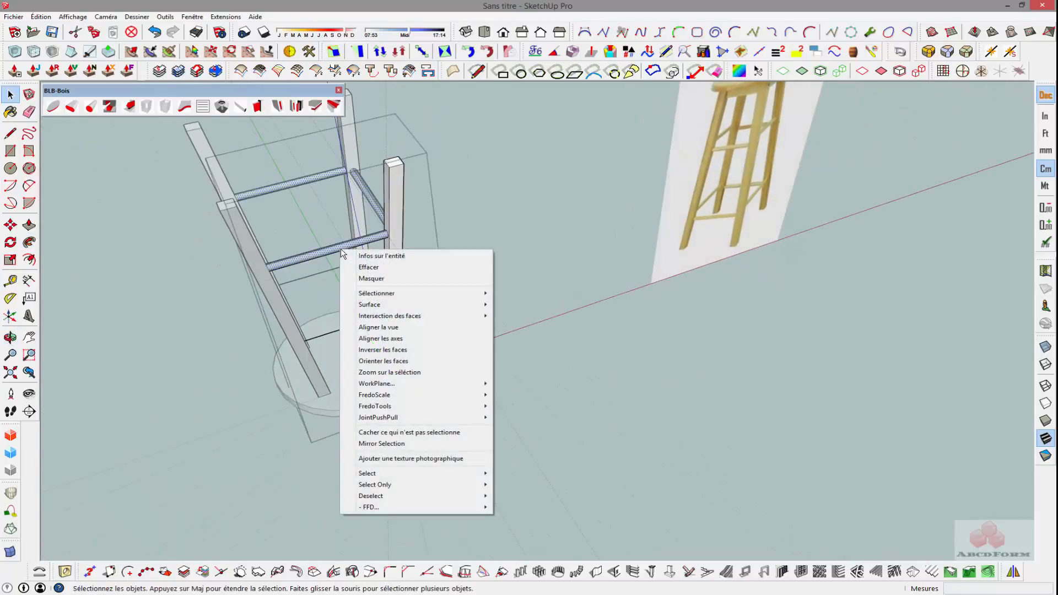
click(374, 351)
Delete the path line that starts at the circle nearer the seat.
scroll(334, 250, up, 6)
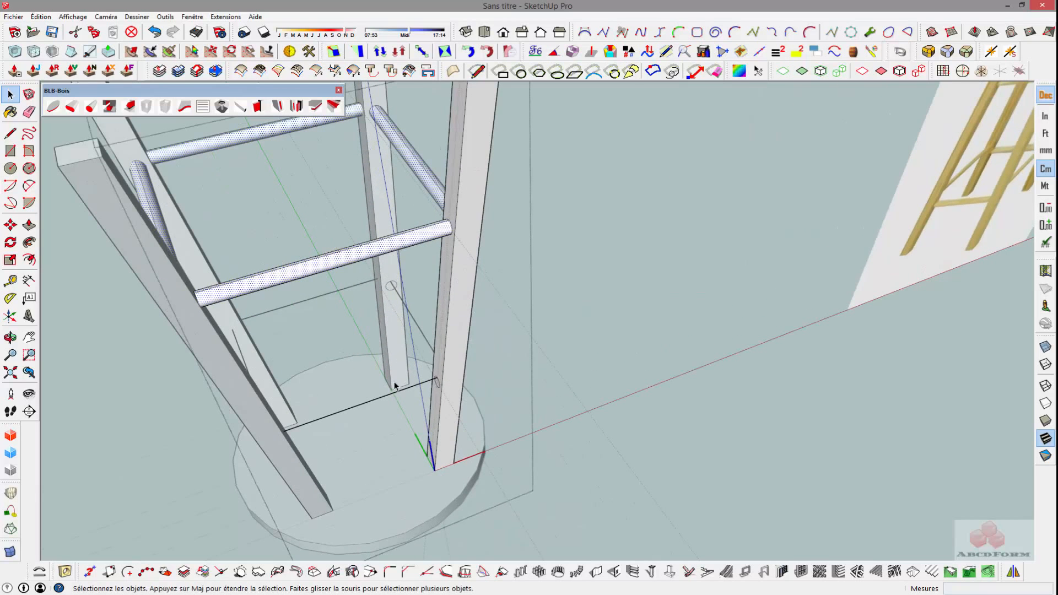
scroll(395, 383, down, 3)
scroll(402, 381, up, 7)
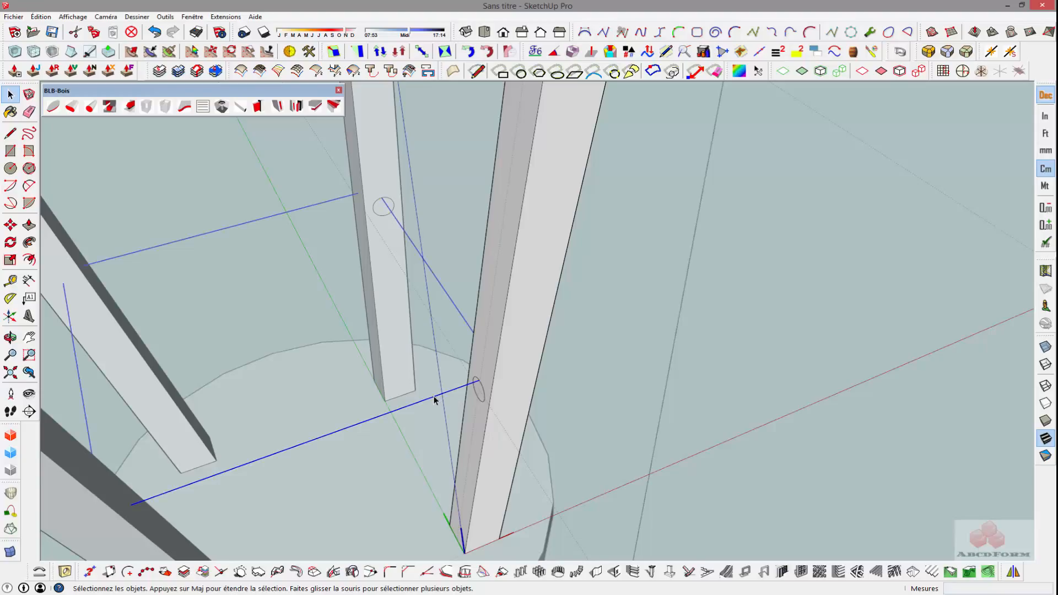
scroll(463, 326, down, 3)
scroll(521, 269, up, 4)
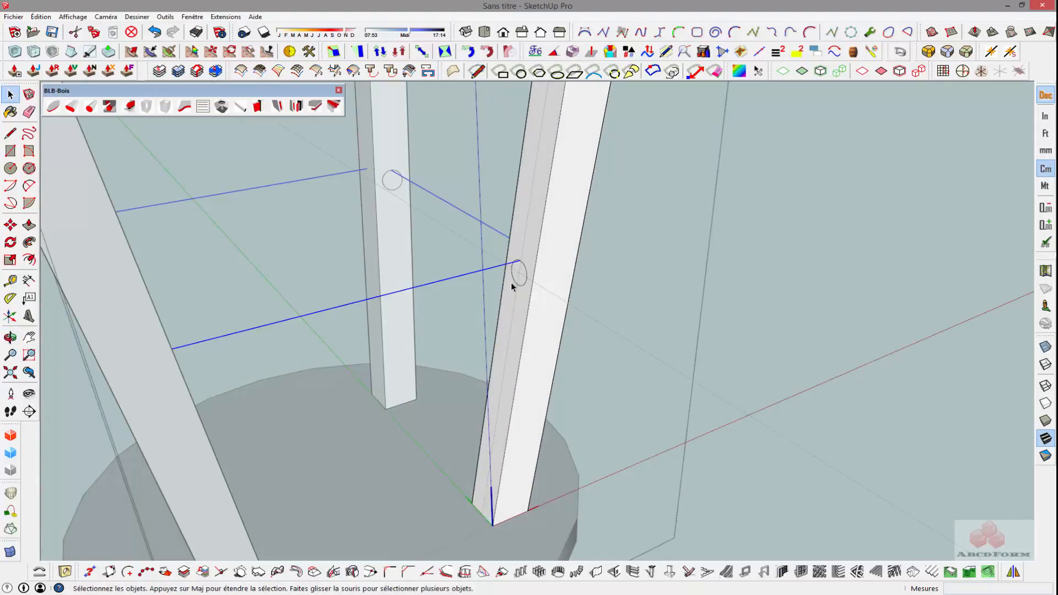
middle_drag(511, 282, 531, 309)
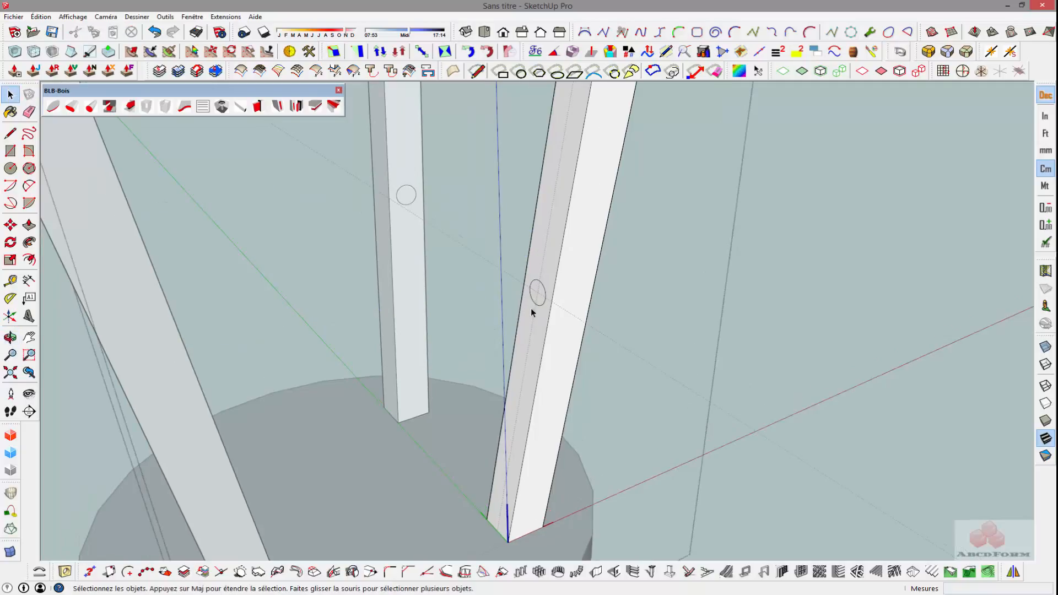
Draw a path line along the red axis from the centre of the circle nearer the seat to the neighbouring leg.
key(l)
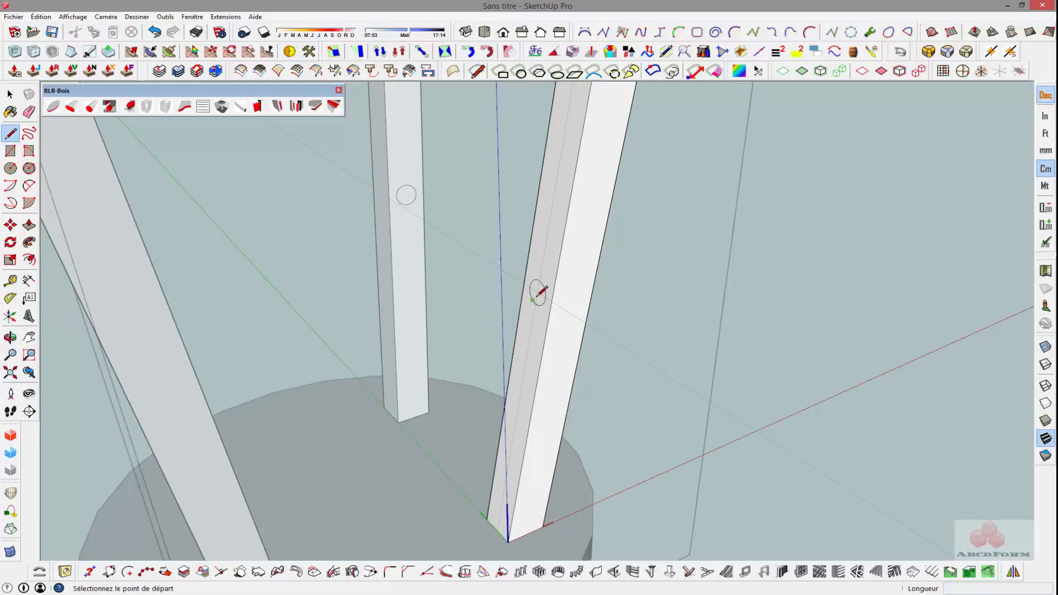
click(541, 294)
middle_drag(385, 342, 188, 323)
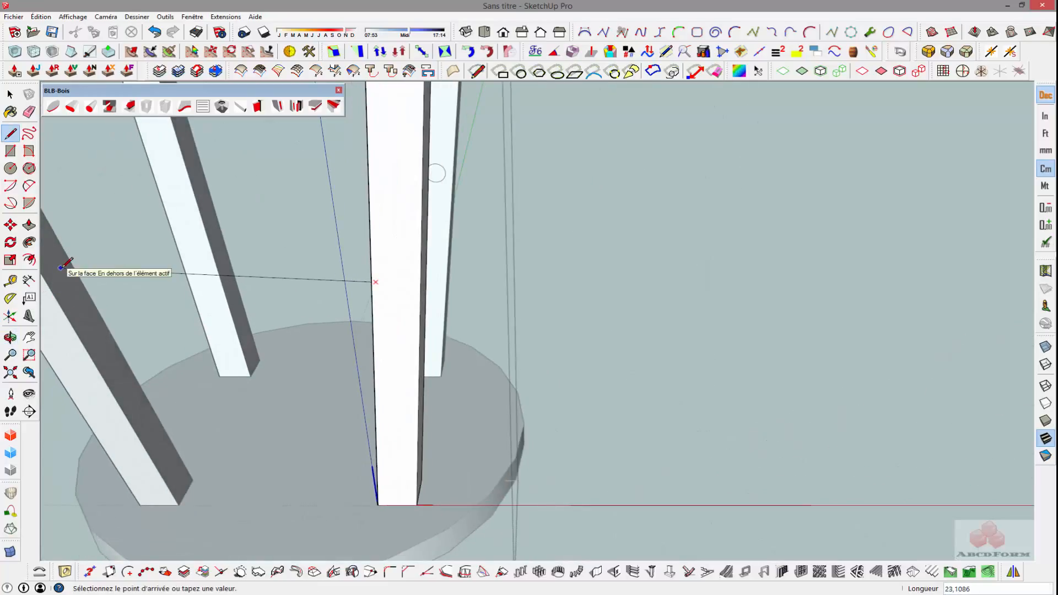
click(70, 280)
scroll(140, 292, down, 1)
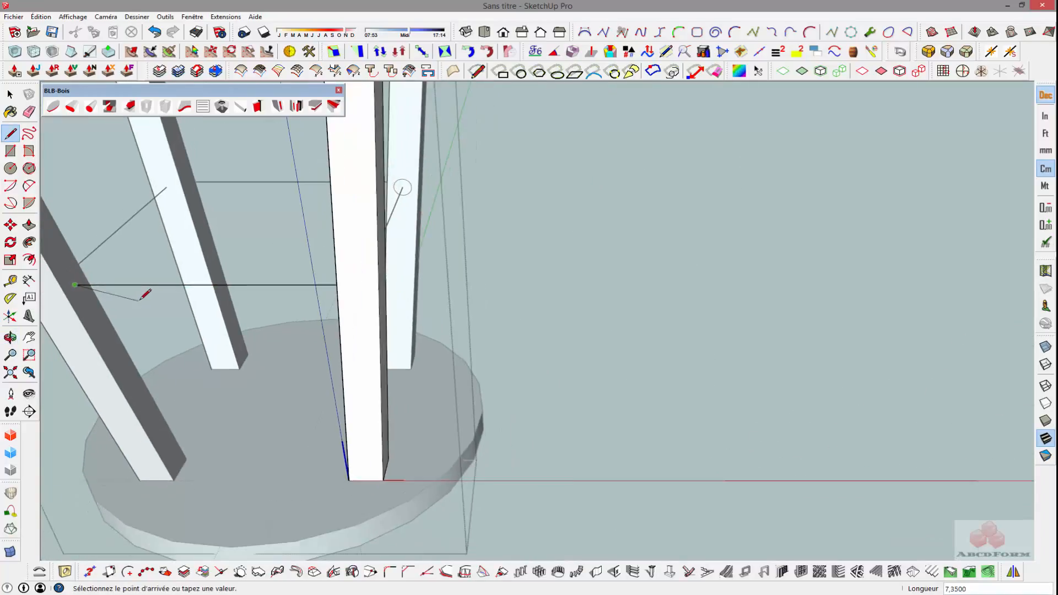
key(space)
middle_drag(168, 307, 336, 326)
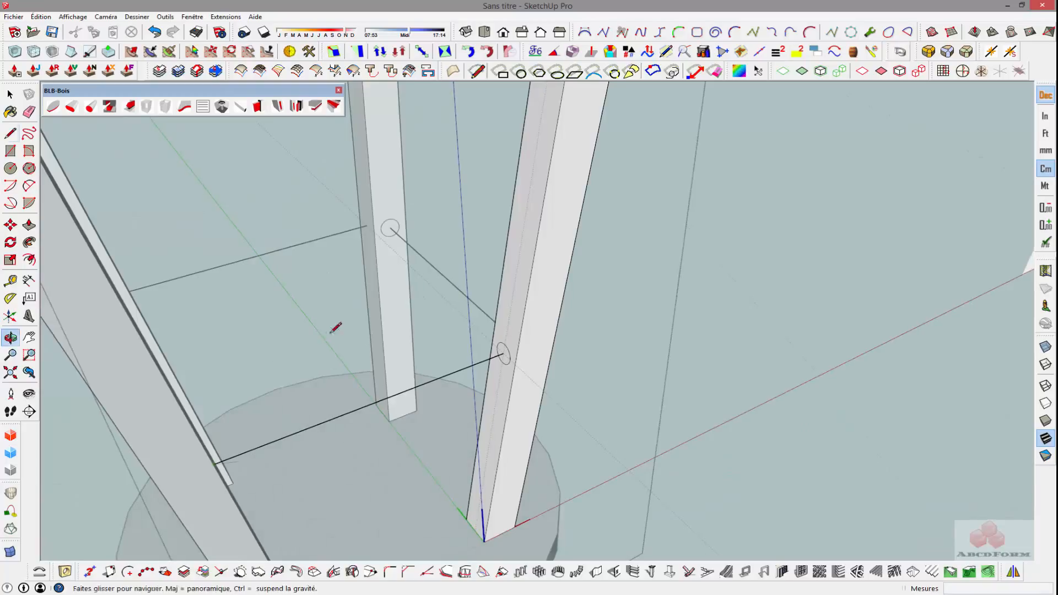
Sweep the circle nearer the seat along its centre line with Follow Me to form a round rung.
triple_click(433, 385)
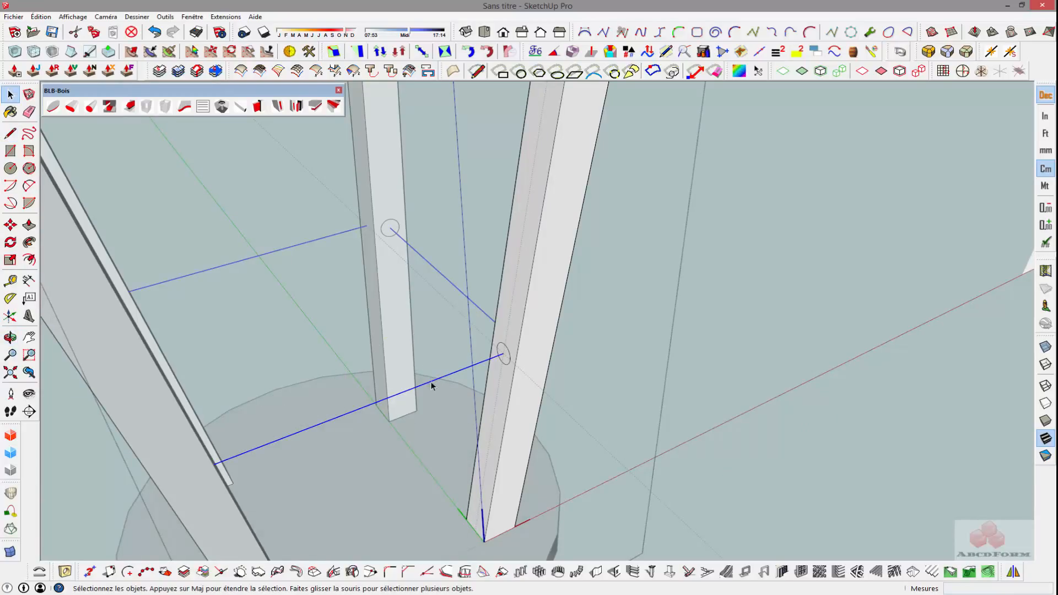
click(28, 242)
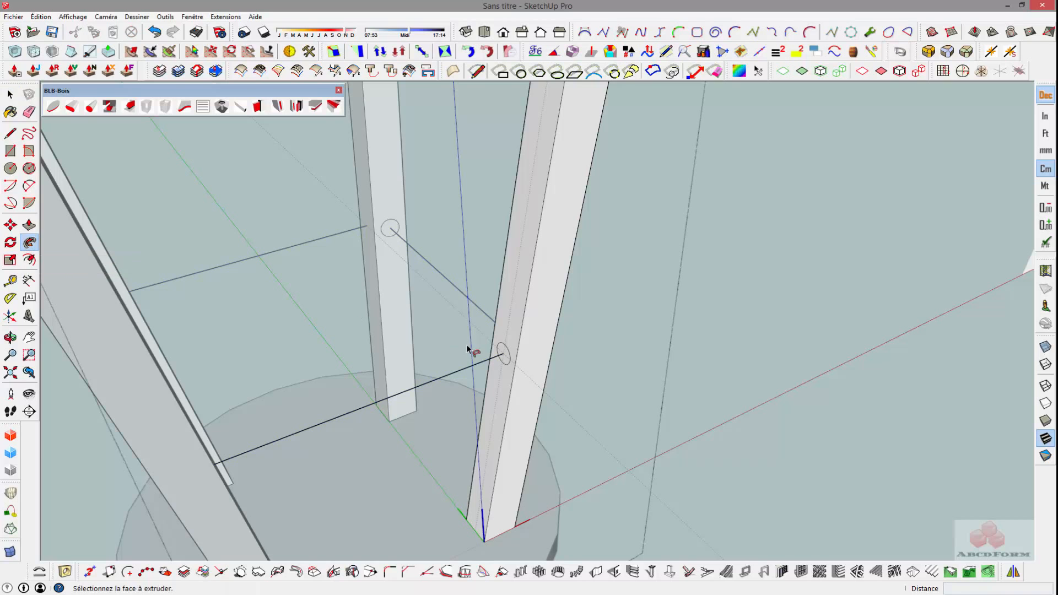
click(502, 354)
scroll(503, 359, down, 5)
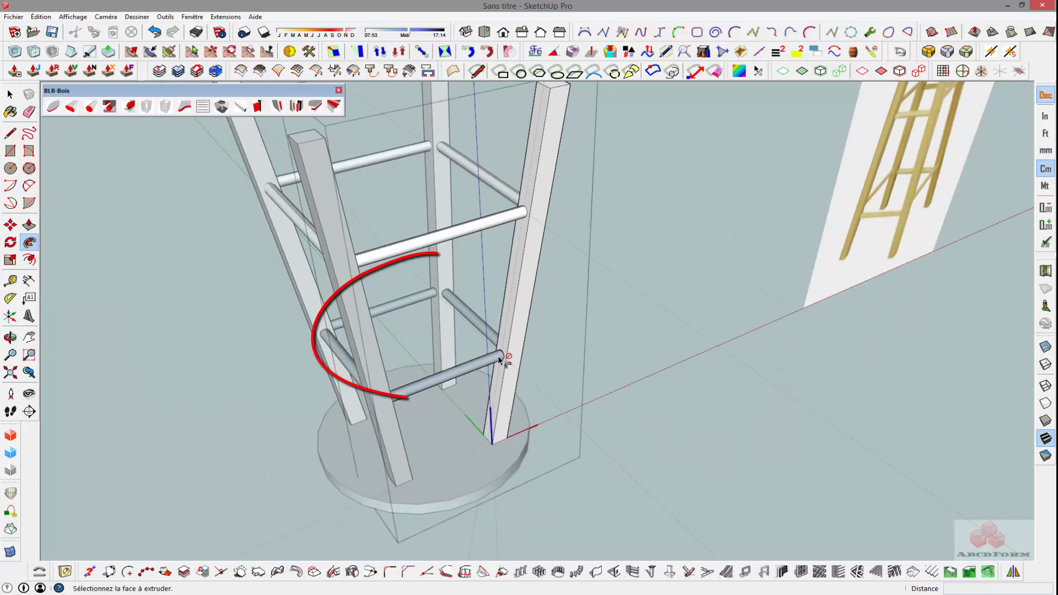
Examine how both ends of the rungs in each row meet the inner faces of the slanted legs.
middle_drag(504, 359, 455, 345)
scroll(456, 345, up, 8)
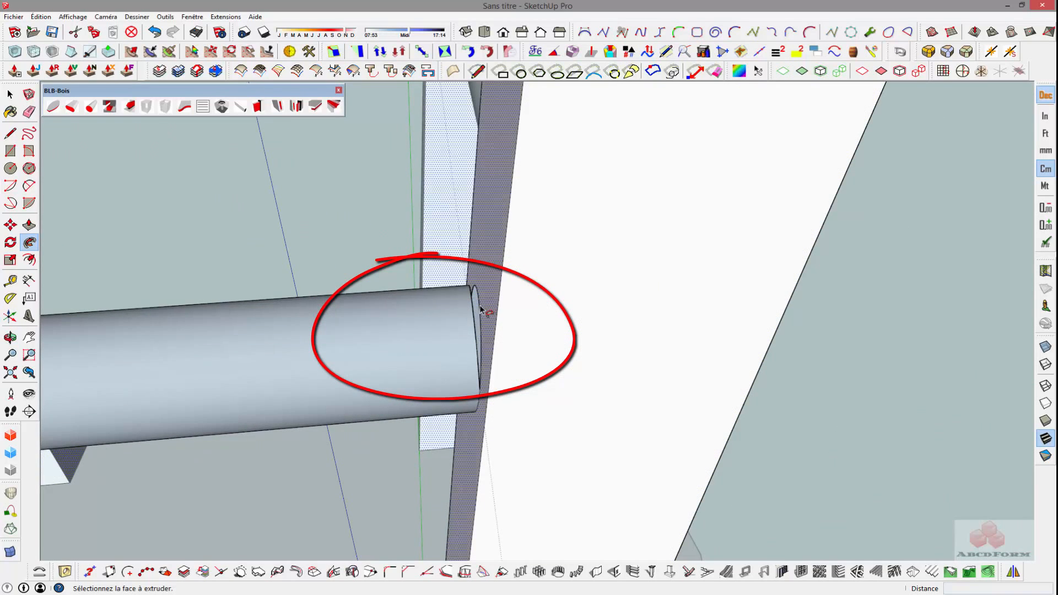
scroll(463, 311, down, 6)
scroll(420, 309, down, 8)
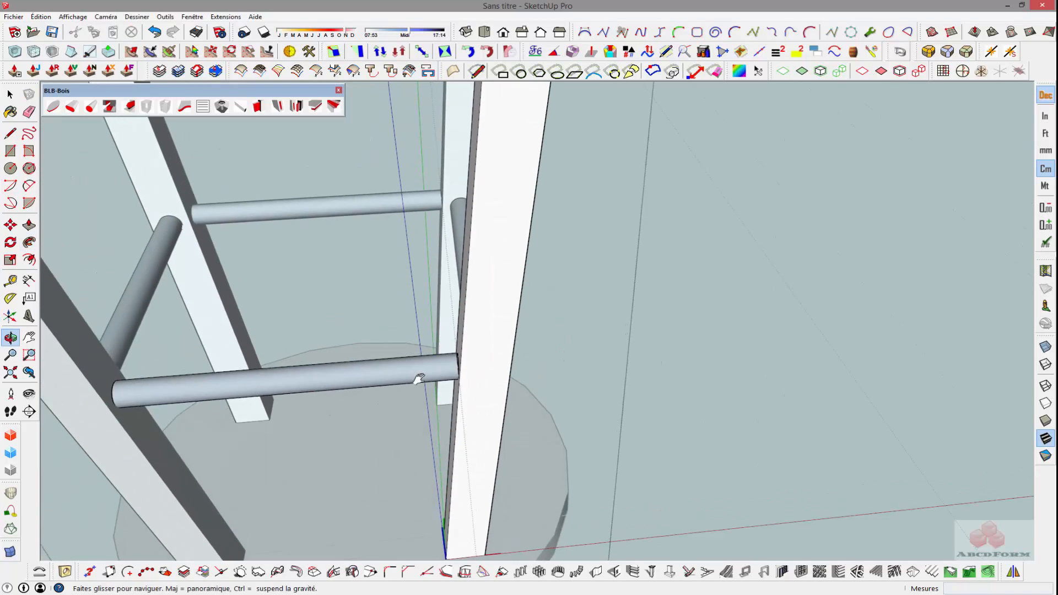
scroll(474, 265, up, 6)
scroll(480, 235, up, 5)
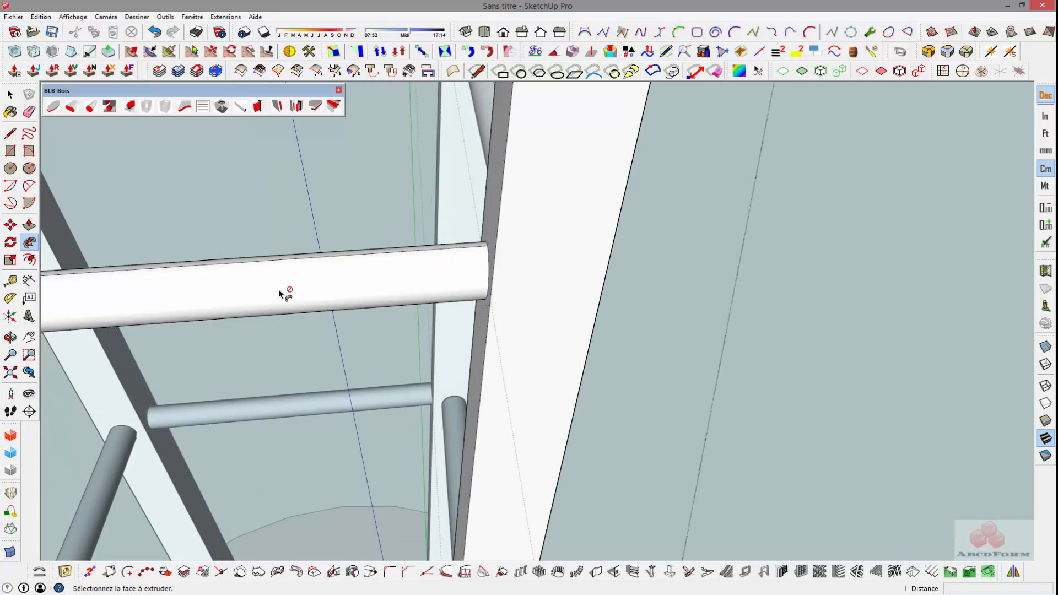
shift+middle_drag(296, 289, 638, 255)
scroll(408, 324, down, 5)
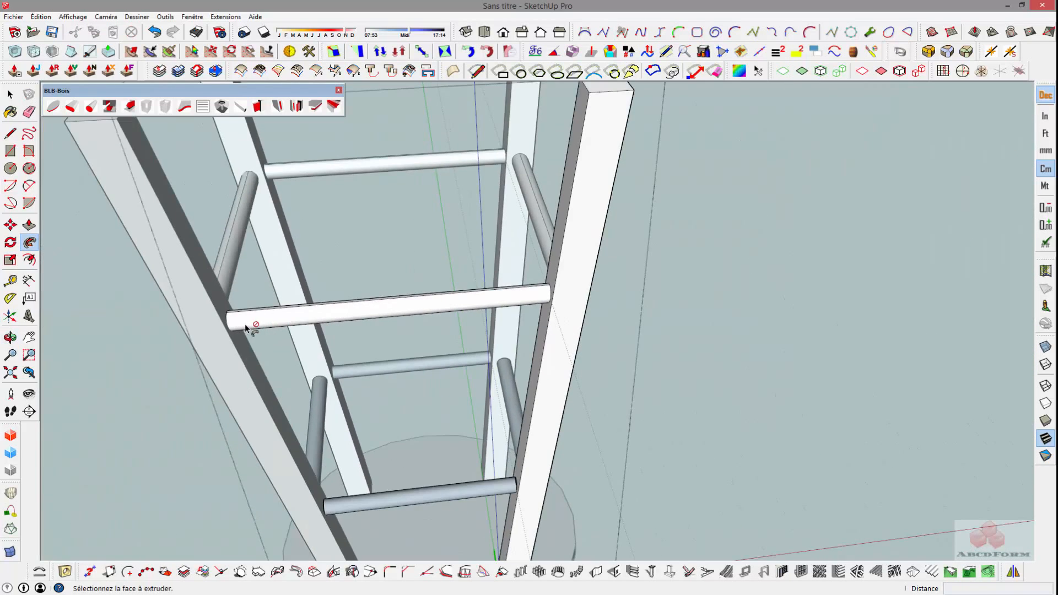
middle_drag(244, 324, 335, 354)
scroll(384, 361, up, 4)
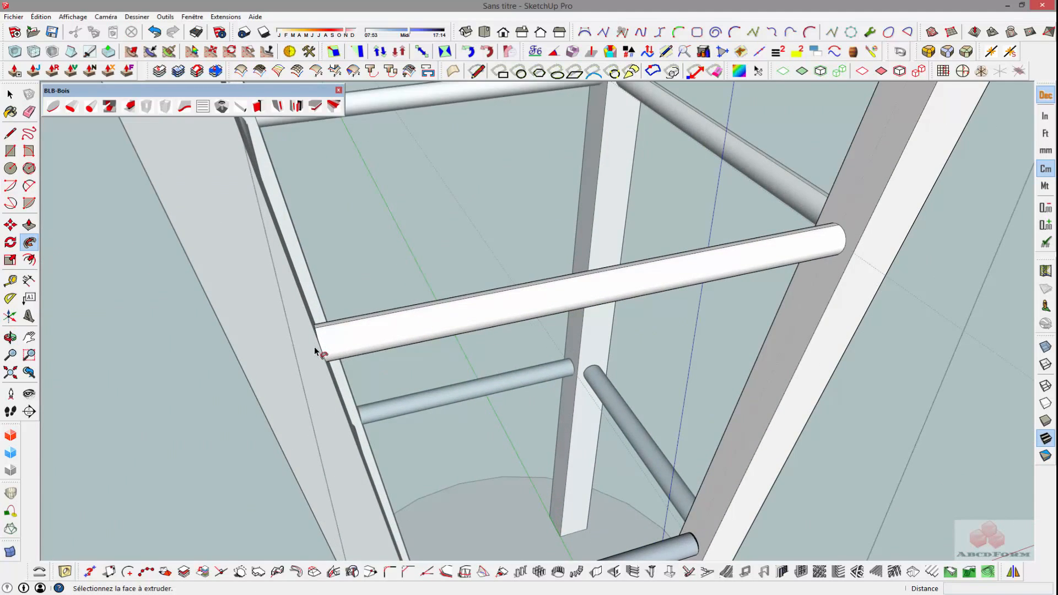
scroll(380, 366, down, 5)
middle_drag(480, 418, 321, 380)
scroll(324, 433, up, 5)
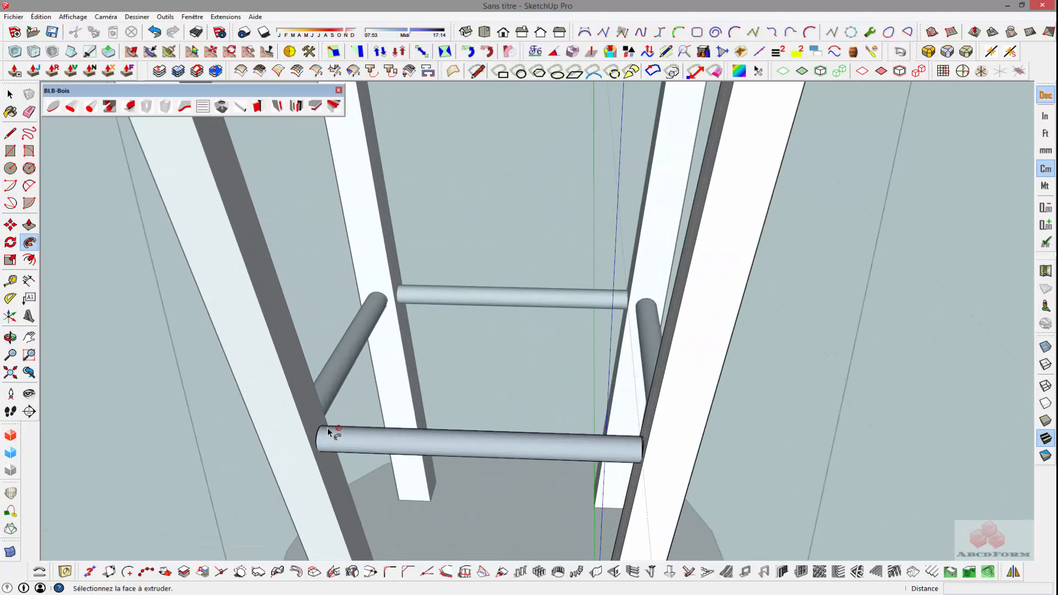
middle_drag(328, 431, 416, 401)
Undo the Follow Me rung nearer the seat together with its path line.
key(p)
scroll(358, 456, down, 6)
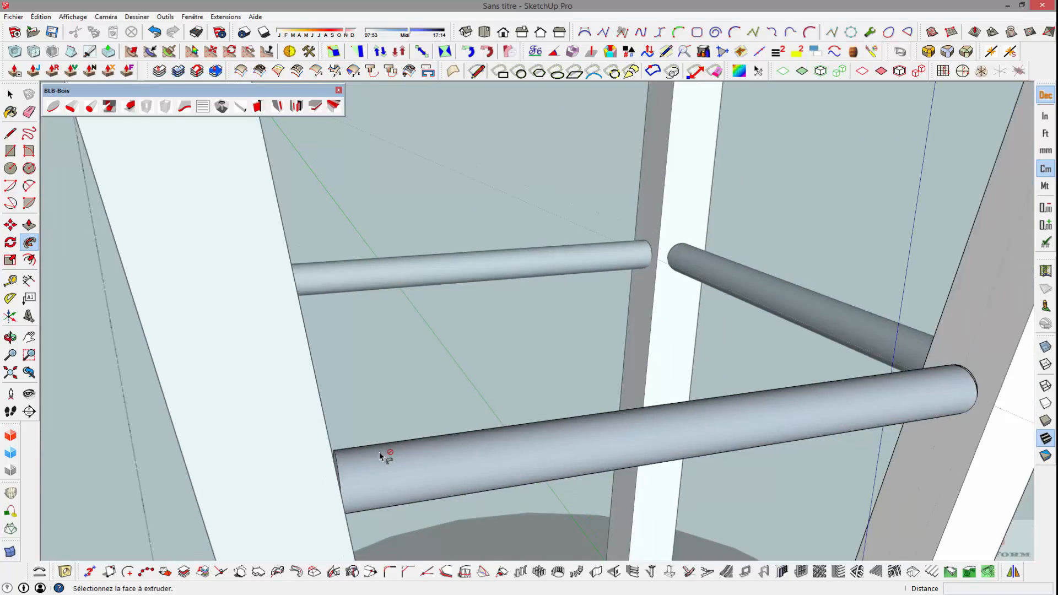
middle_drag(485, 468, 627, 477)
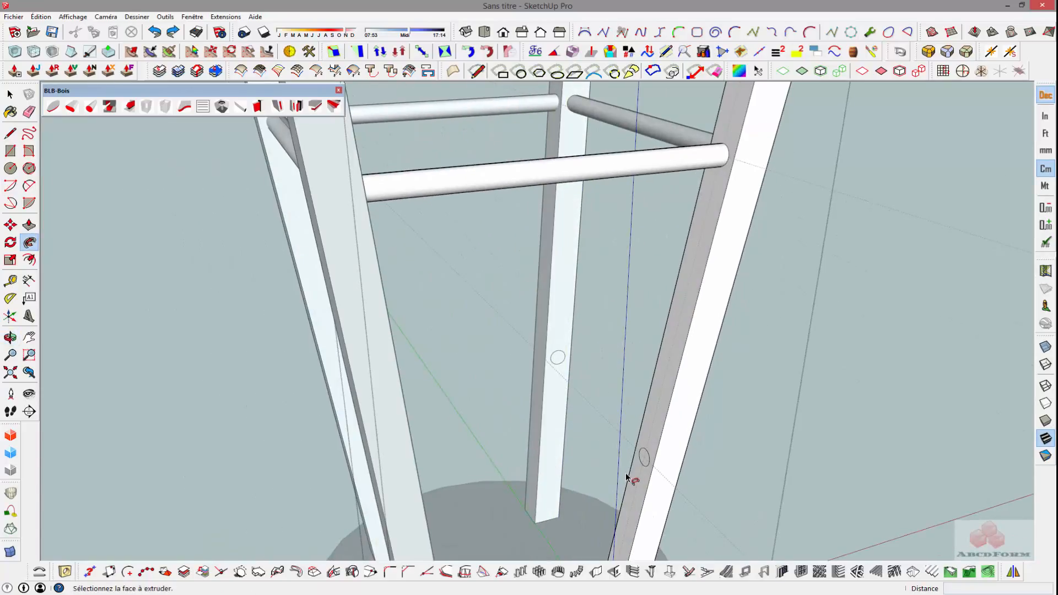
Try to extrude the circle nearer the seat with Push/Pull across to the neighbouring leg, about 23.74 cm.
key(p)
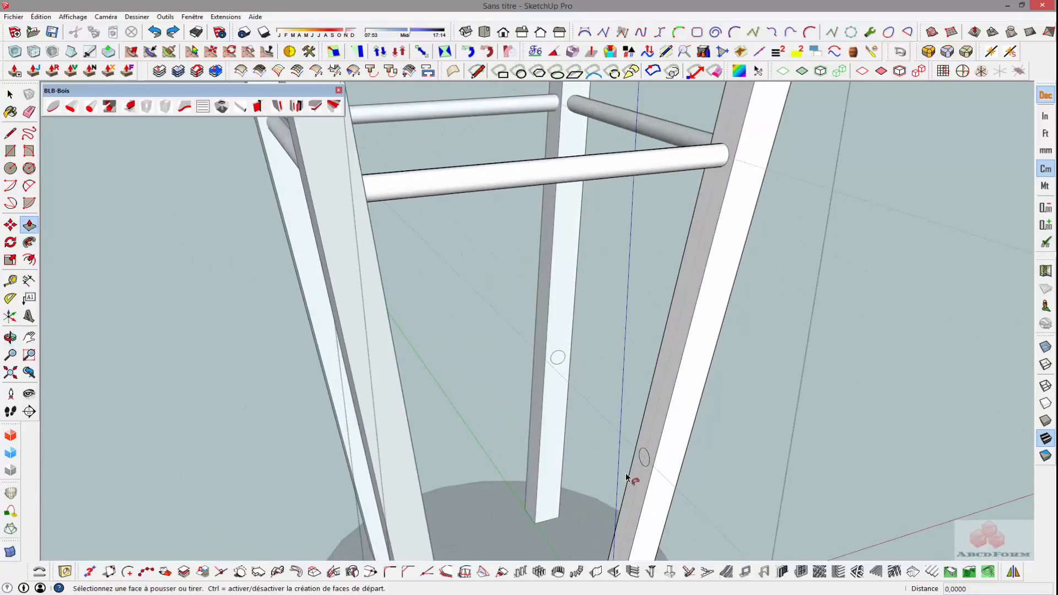
middle_drag(628, 477, 586, 456)
scroll(596, 449, up, 3)
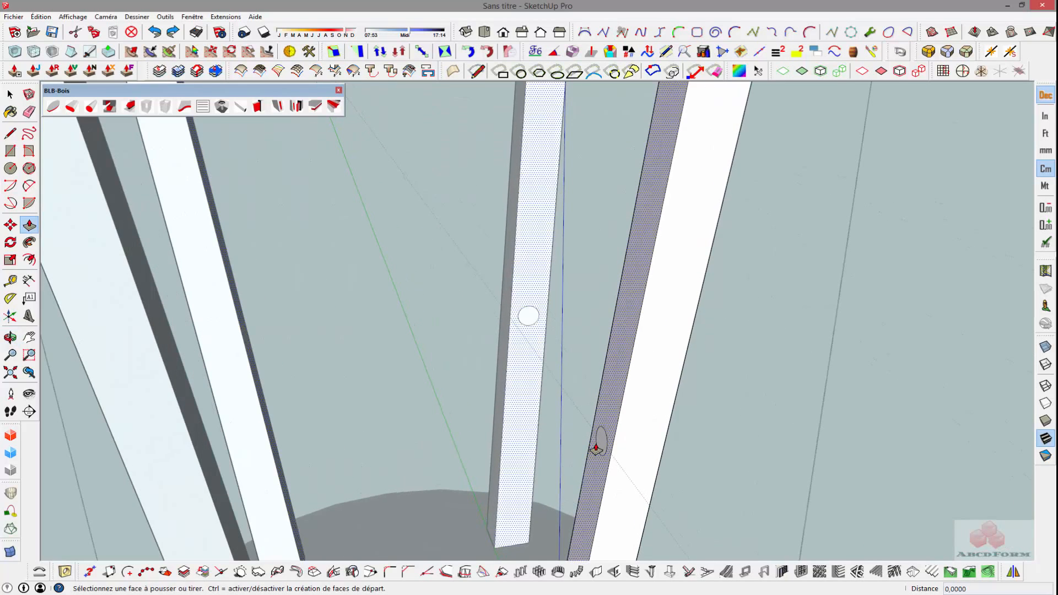
click(598, 448)
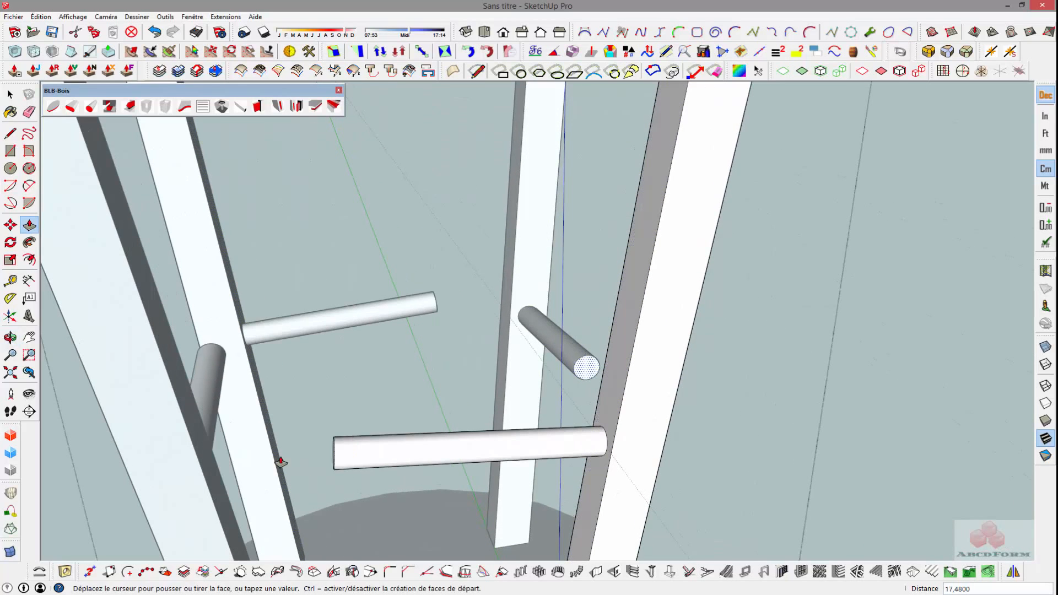
click(201, 463)
scroll(325, 441, down, 6)
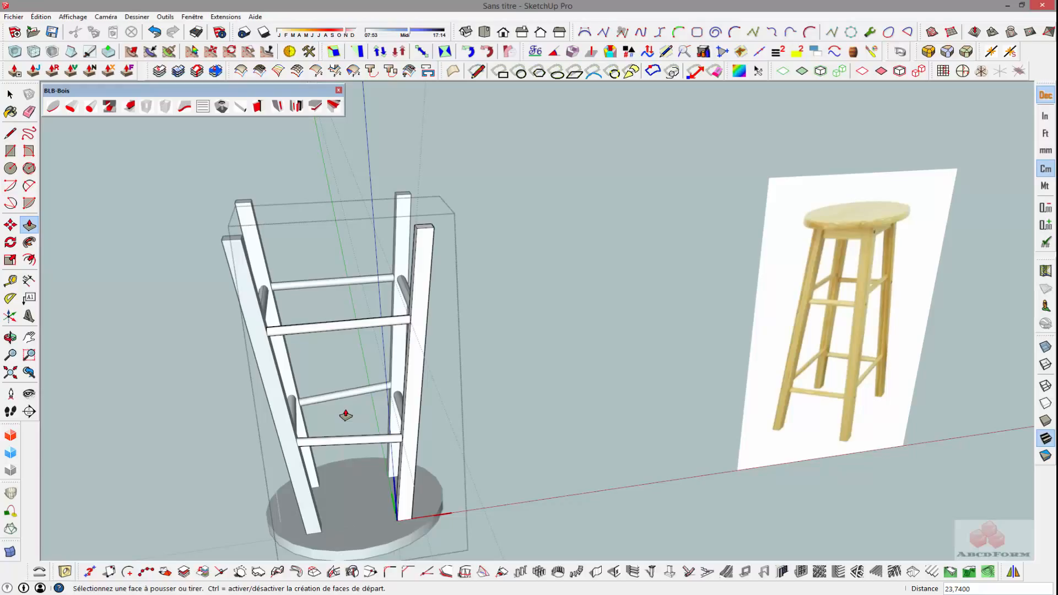
key(space)
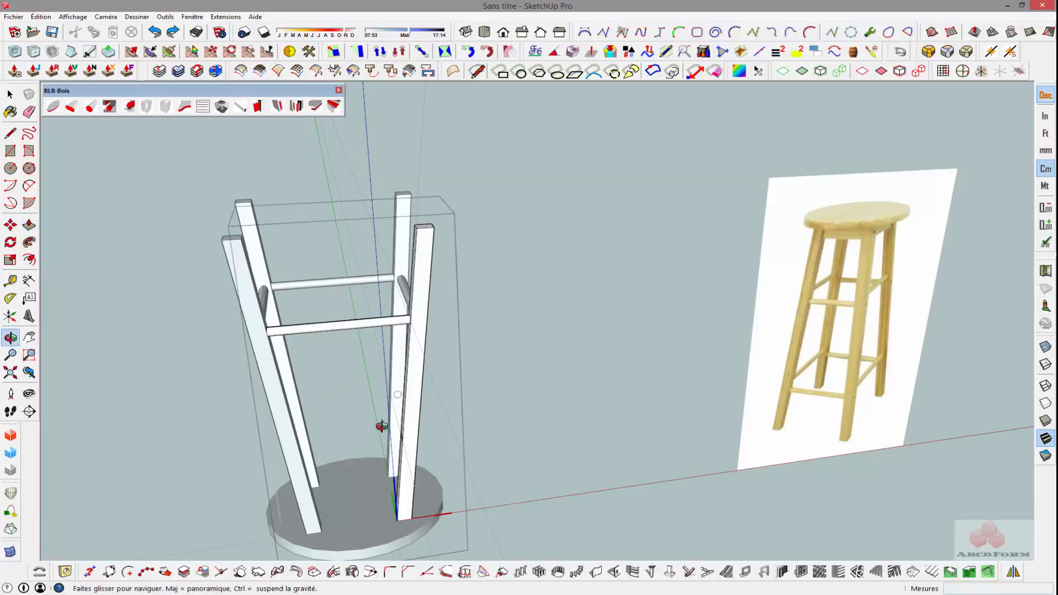
Draw a path line along the red axis from the top of the circle nearer the seat to the neighbouring leg.
scroll(441, 457, up, 10)
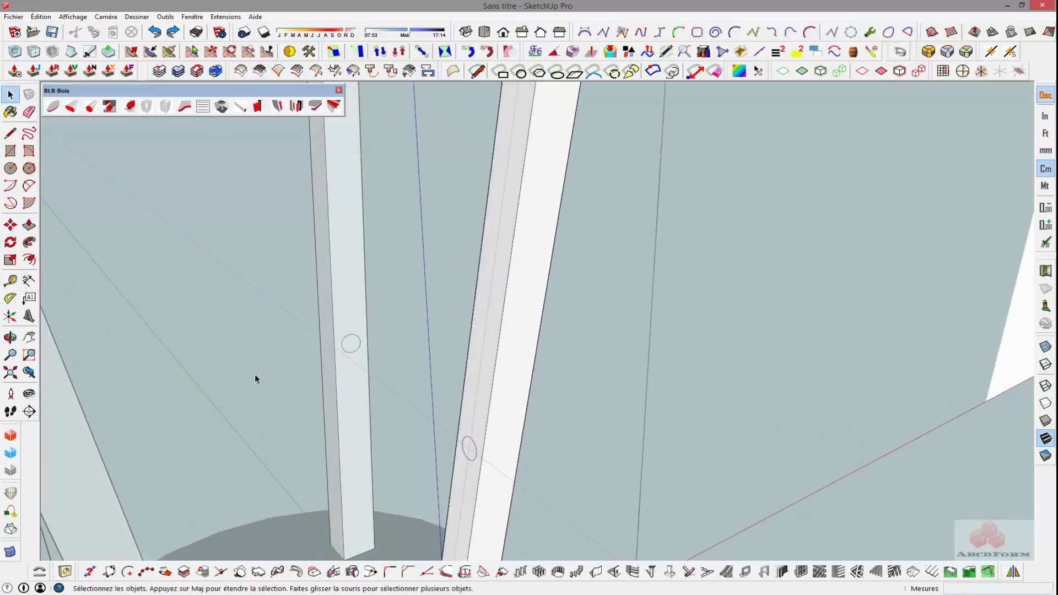
click(10, 133)
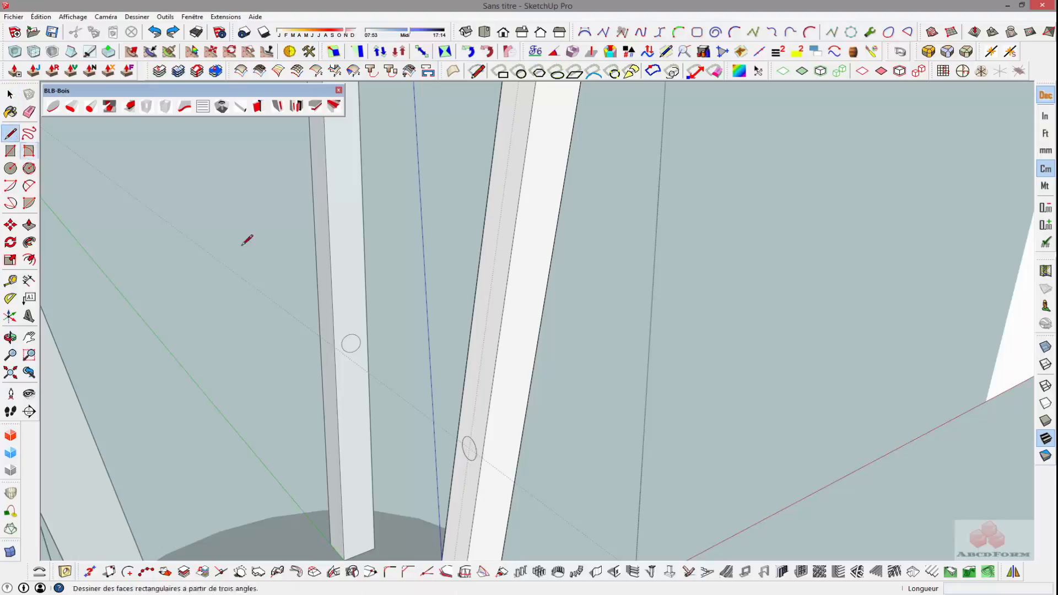
scroll(473, 440, up, 2)
click(473, 439)
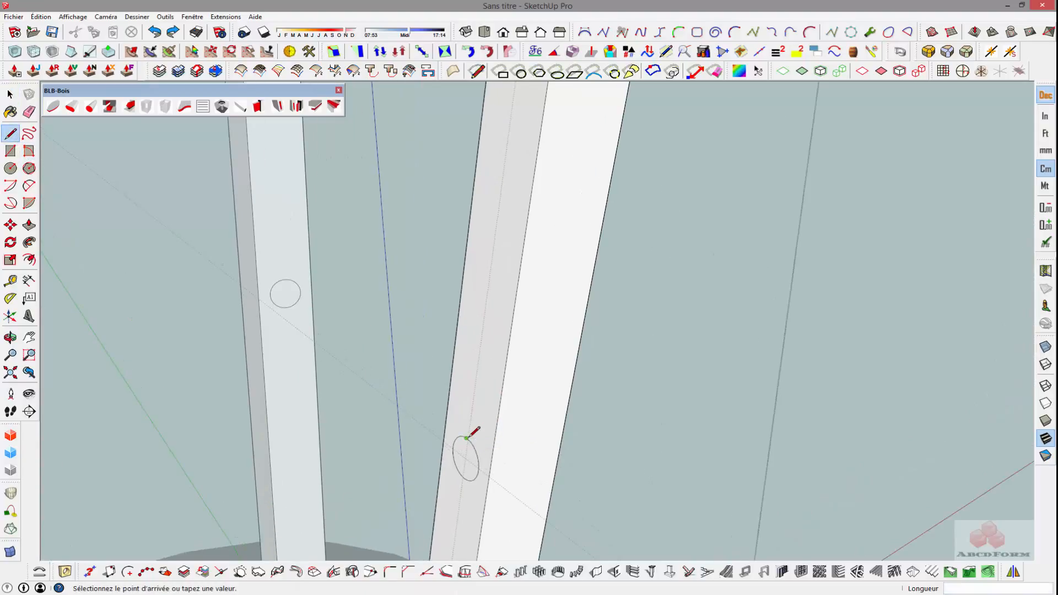
scroll(398, 450, down, 2)
middle_drag(323, 464, 336, 398)
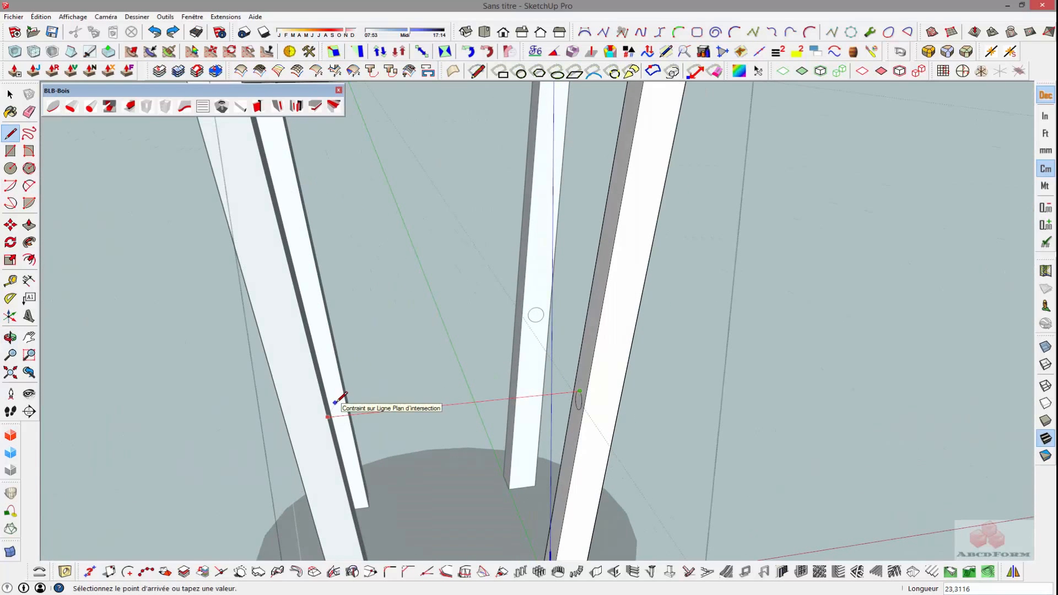
click(336, 399)
middle_drag(331, 442, 343, 437)
scroll(415, 428, down, 2)
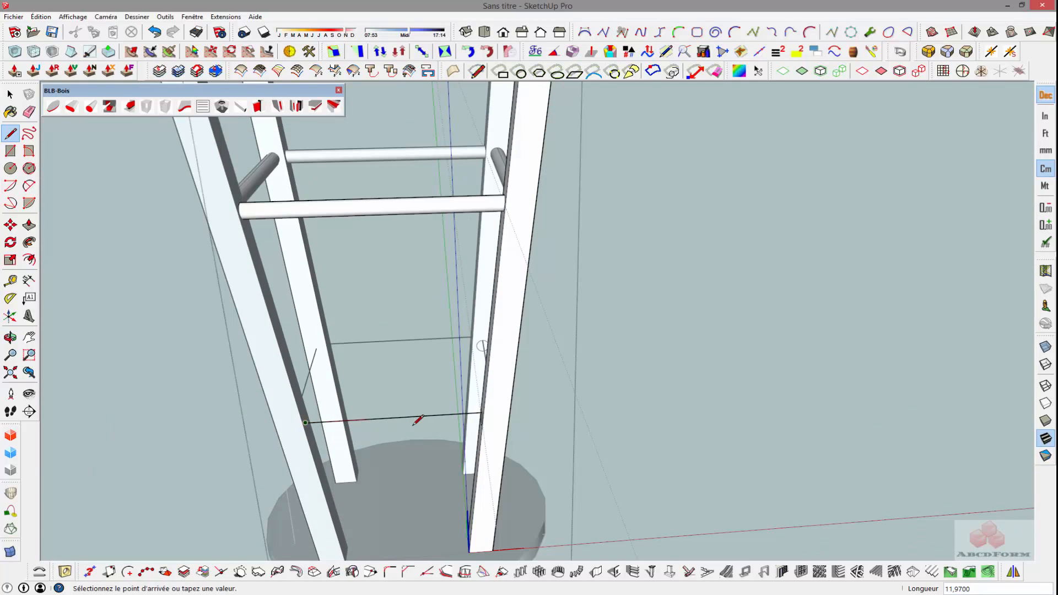
key(space)
Sweep the circle nearer the seat along its top path line with Follow Me to form a round rung.
middle_drag(423, 431, 527, 435)
scroll(528, 437, up, 2)
scroll(530, 438, up, 1)
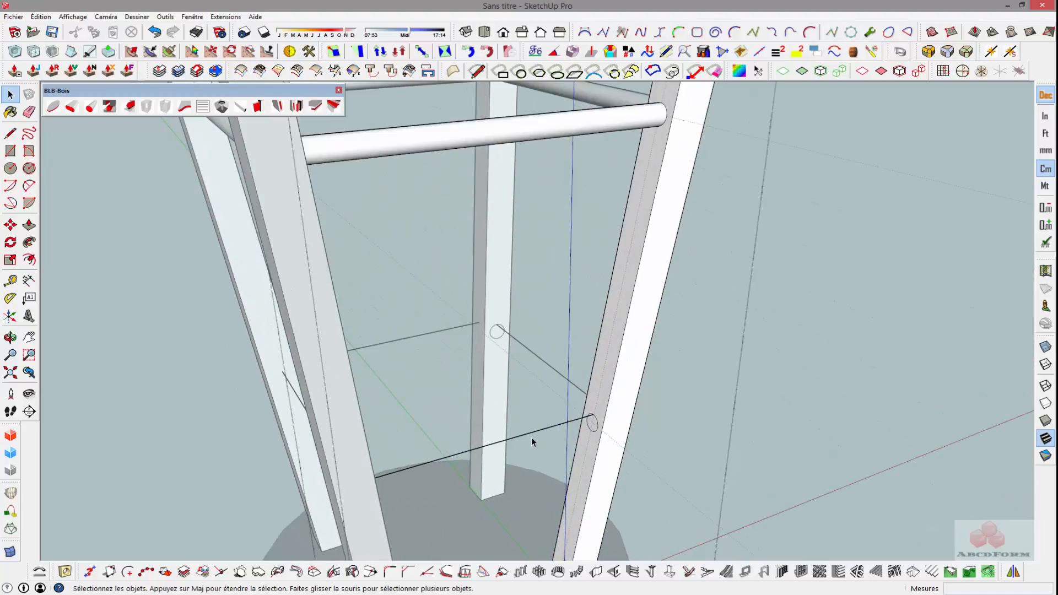
triple_click(532, 436)
click(29, 242)
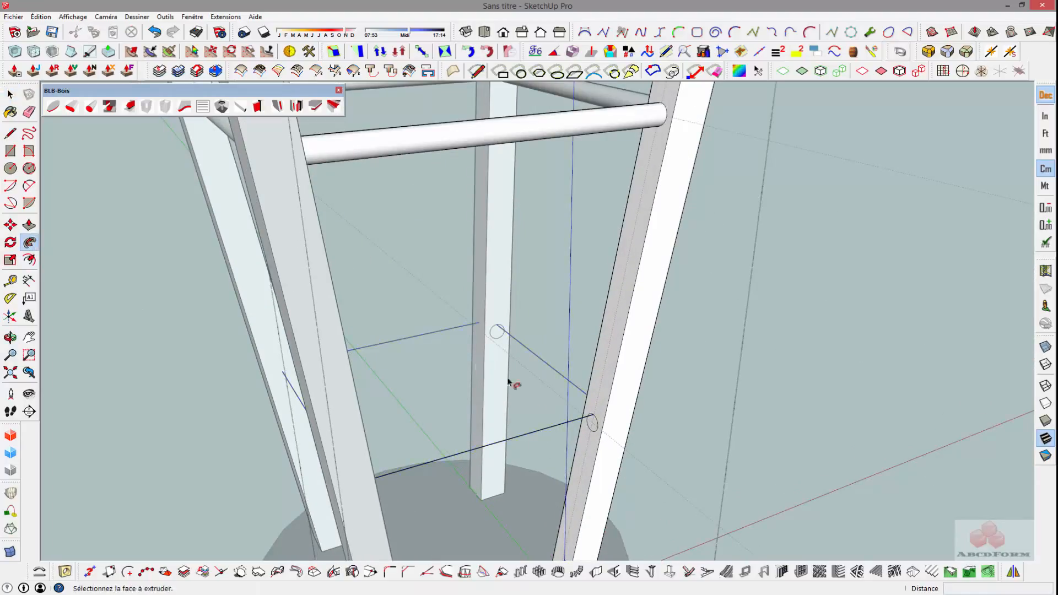
click(593, 426)
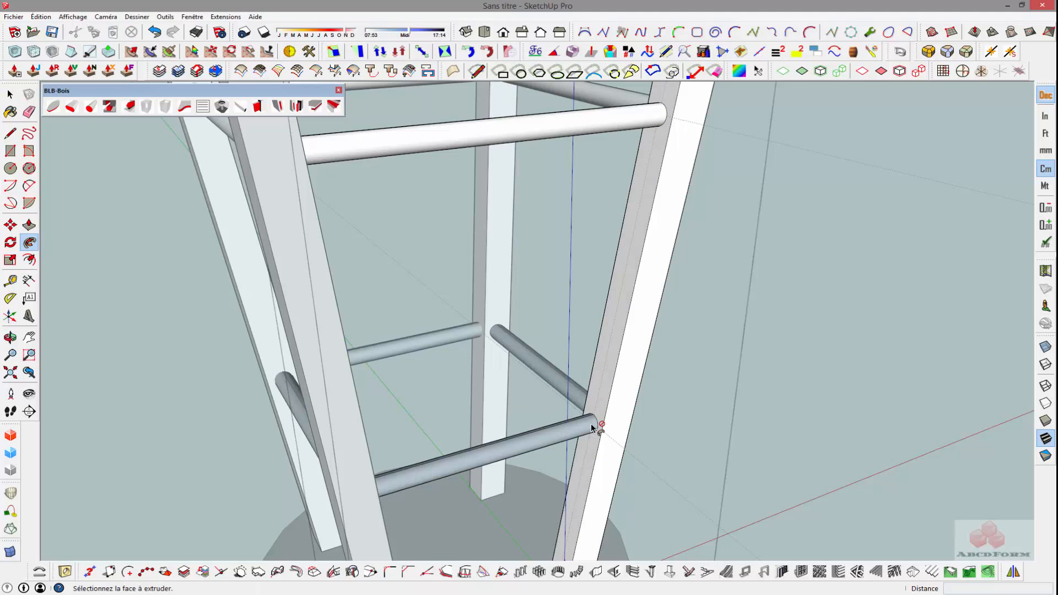
scroll(591, 428, down, 2)
Reverse the faces of the rung nearer the seat and close the leg component.
key(space)
triple_click(549, 439)
right_click(549, 439)
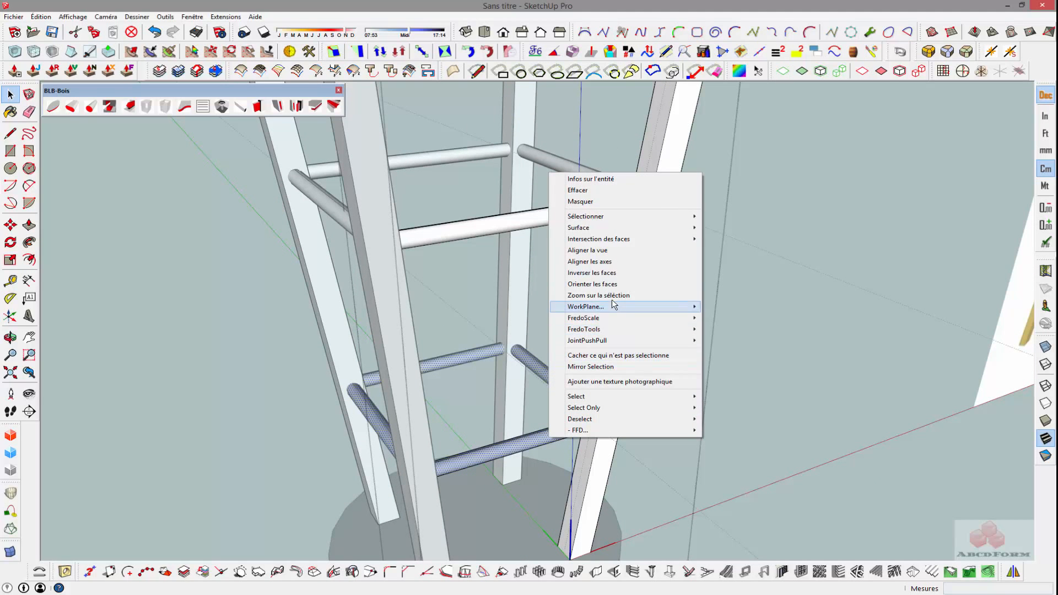
click(611, 275)
middle_drag(628, 320, 467, 272)
click(648, 315)
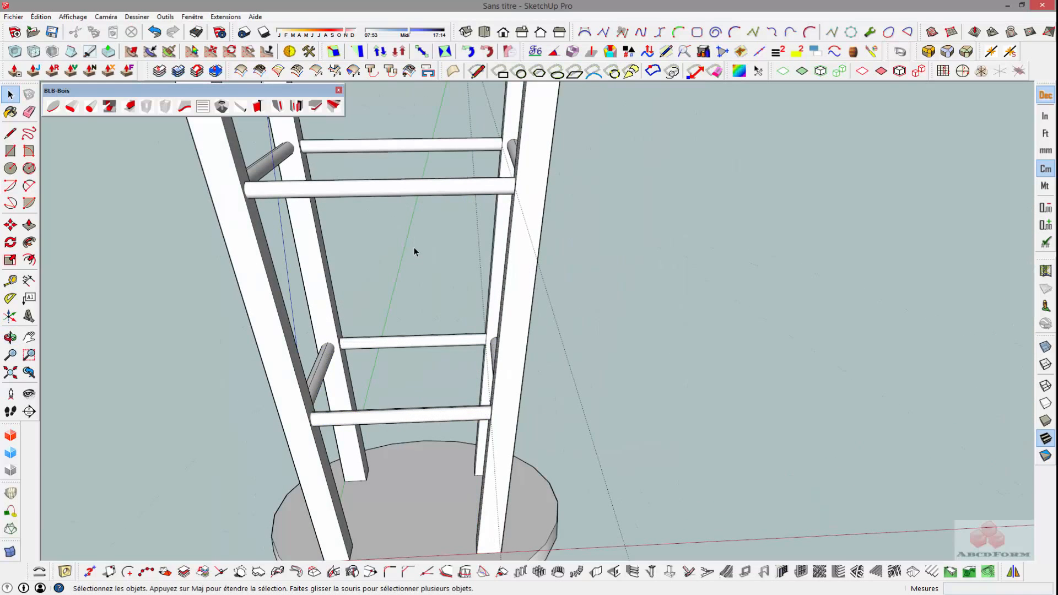
Open the leg component with the rung nearer the seat for editing.
scroll(414, 251, down, 2)
middle_drag(385, 312, 366, 336)
scroll(412, 395, up, 4)
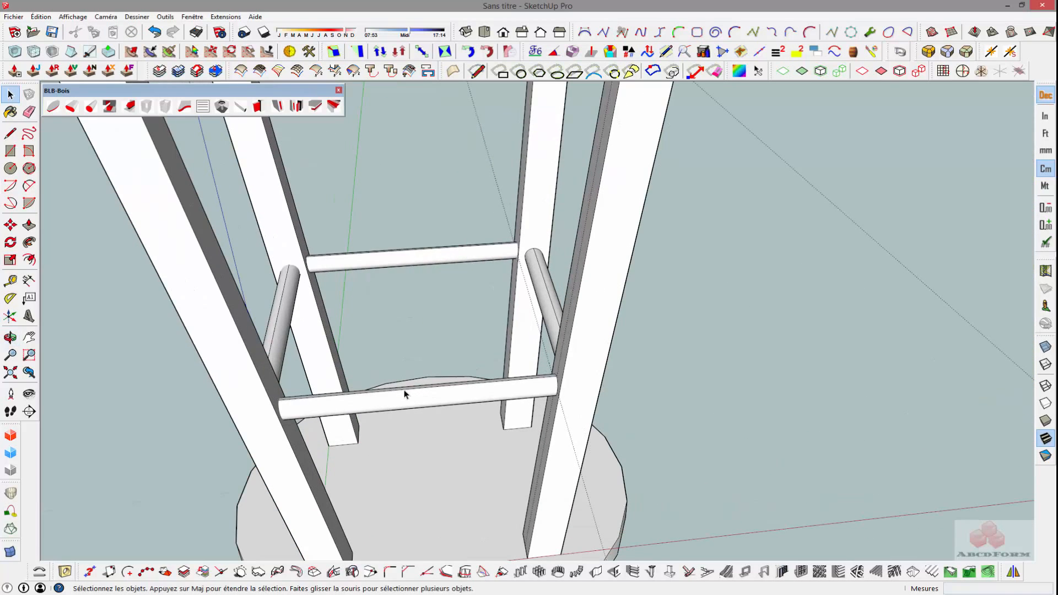
click(404, 394)
scroll(405, 393, up, 2)
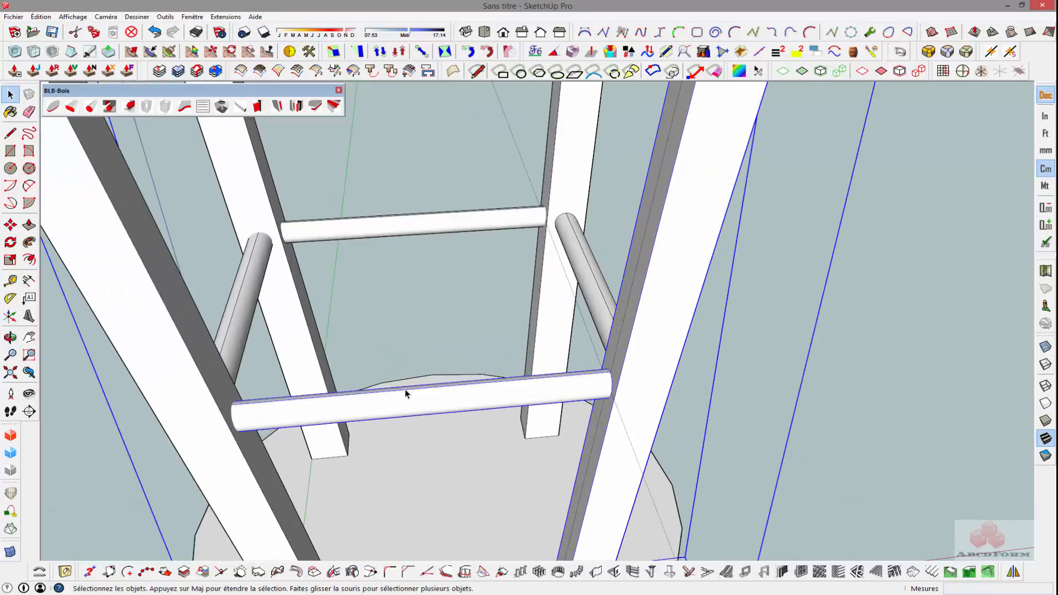
double_click(405, 393)
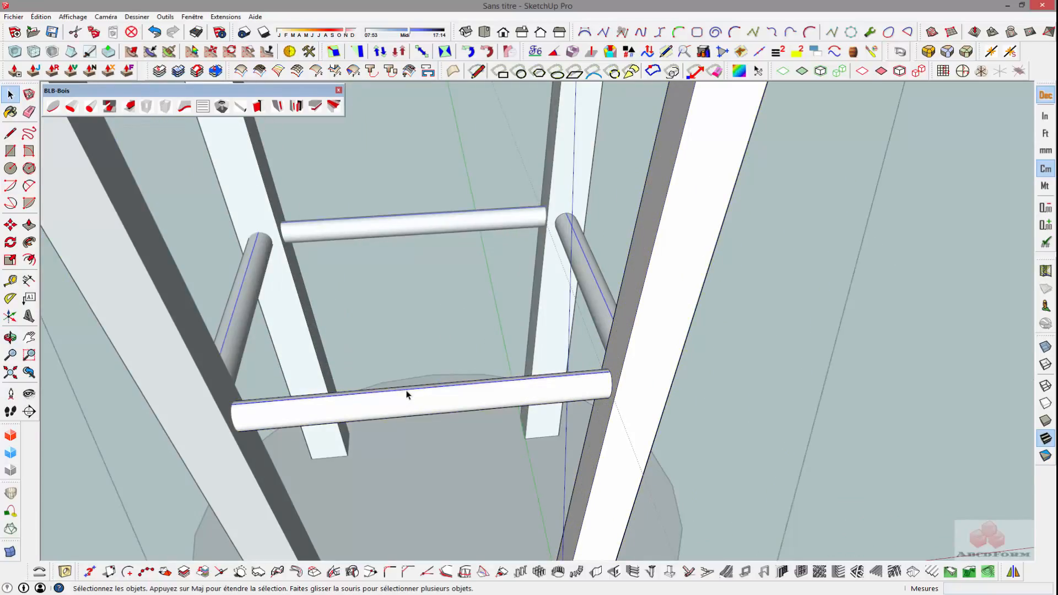
Try to delete the lengthwise path edge along the rung nearer the seat, and undo each deletion.
key(Delete)
key(ctrl+z)
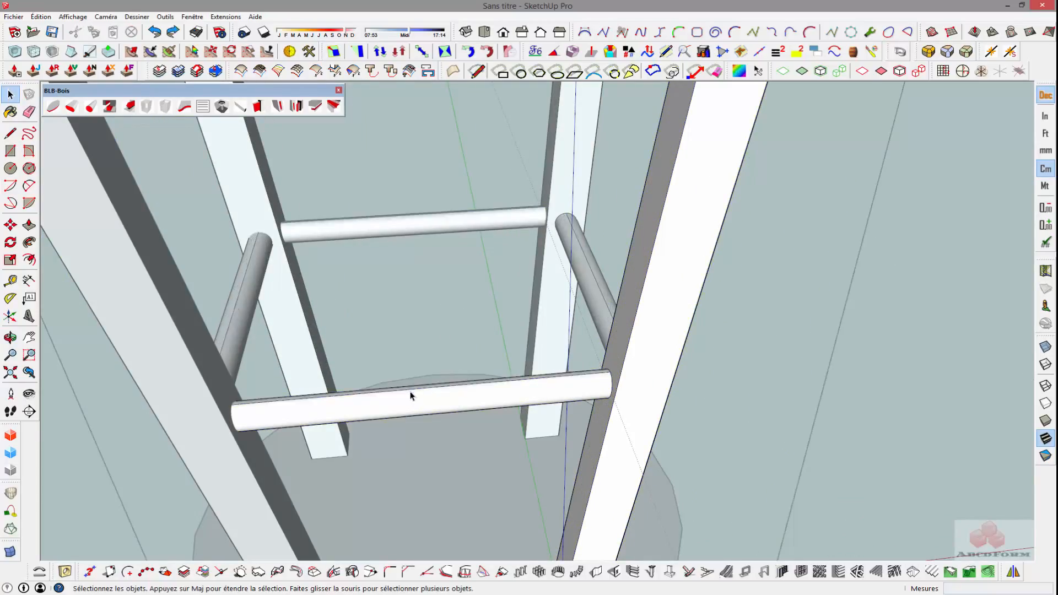
scroll(407, 396, down, 3)
middle_drag(406, 397, 484, 445)
scroll(482, 441, up, 2)
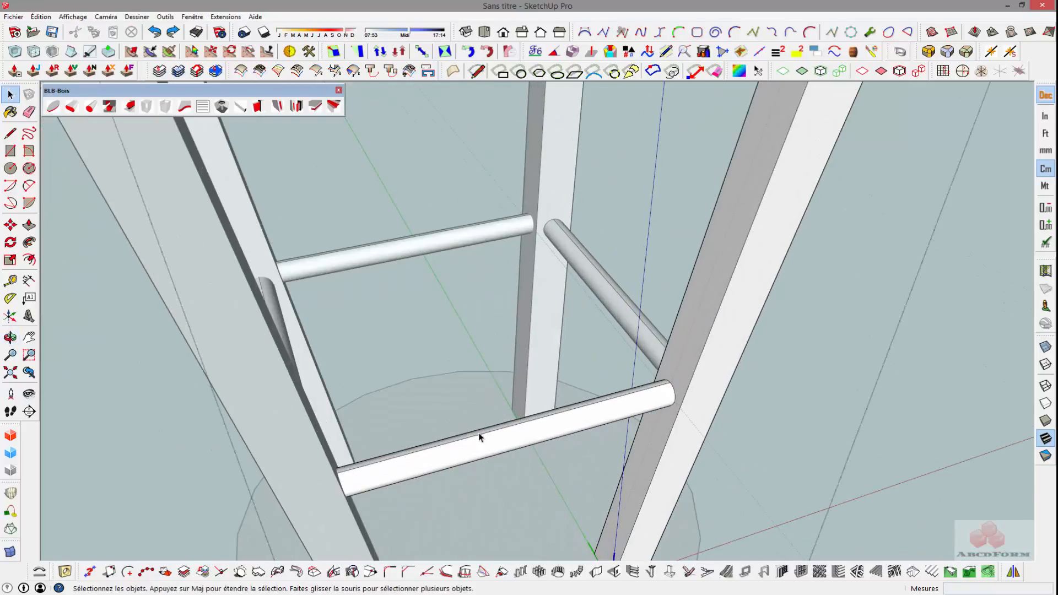
scroll(474, 438, up, 1)
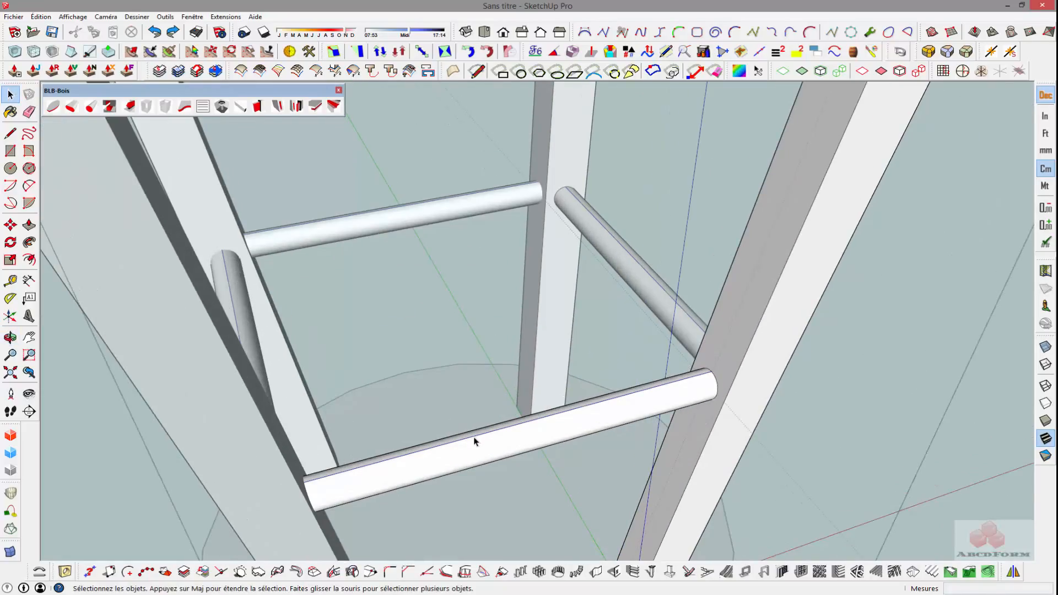
click(474, 438)
key(Delete)
scroll(476, 439, down, 2)
scroll(476, 439, up, 2)
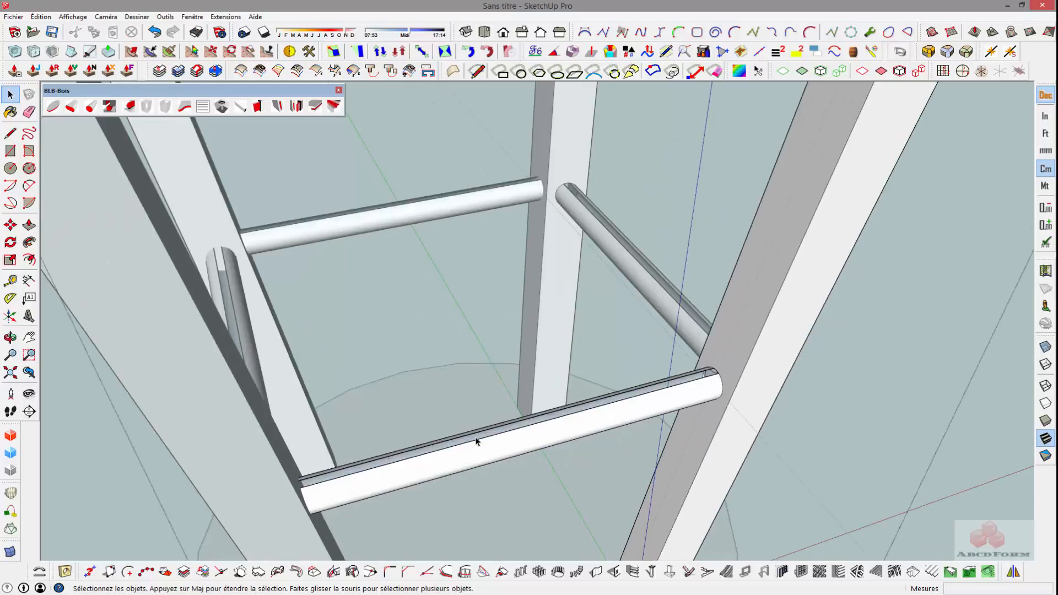
key(ctrl+z)
Soften the lengthwise edges on the rungs of both rows with the Eraser in smoothing mode.
scroll(485, 438, up, 2)
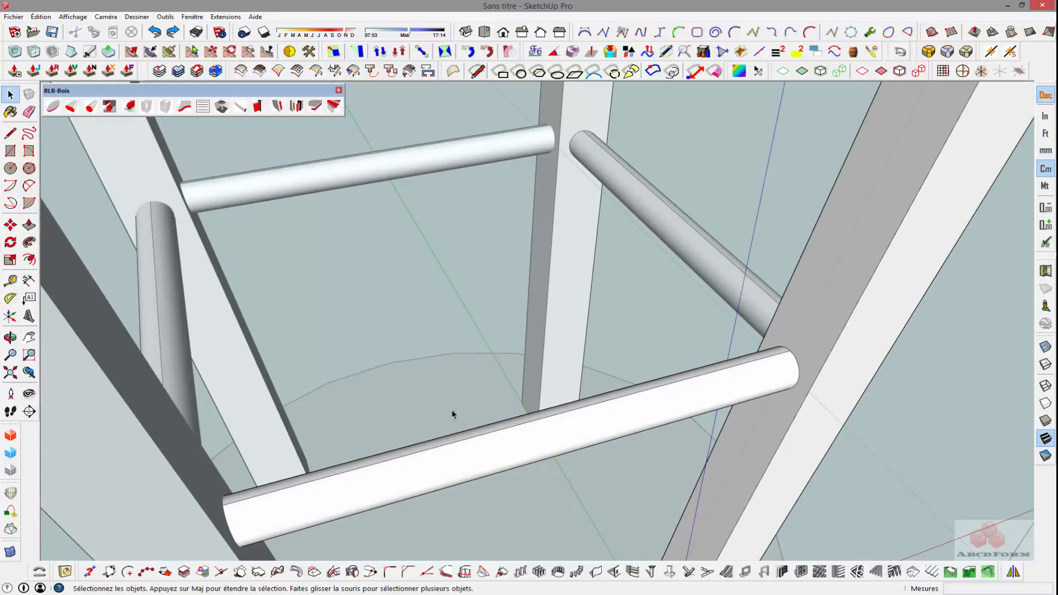
key(e)
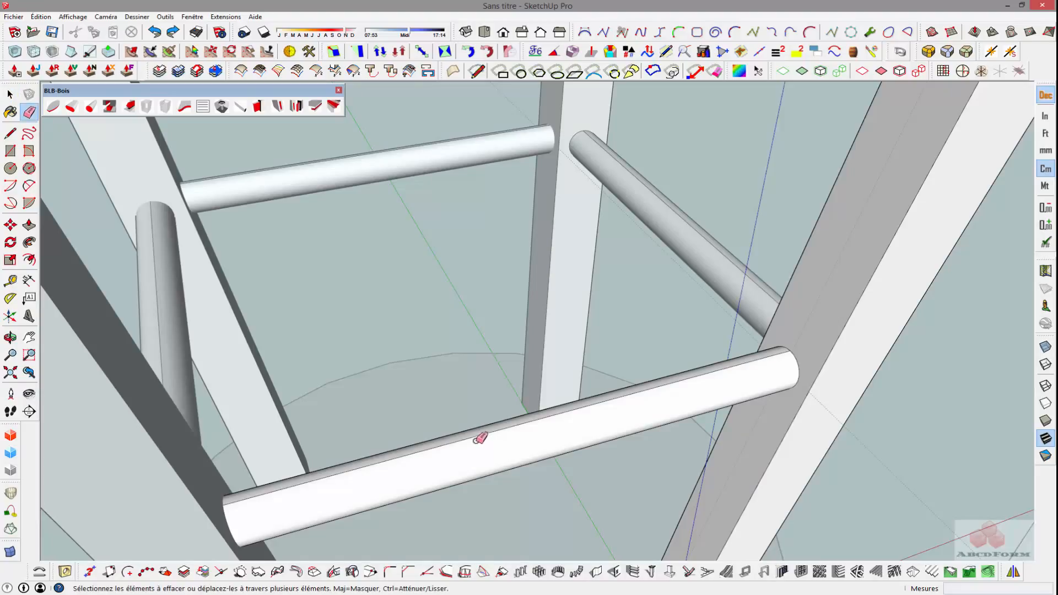
scroll(489, 425, down, 4)
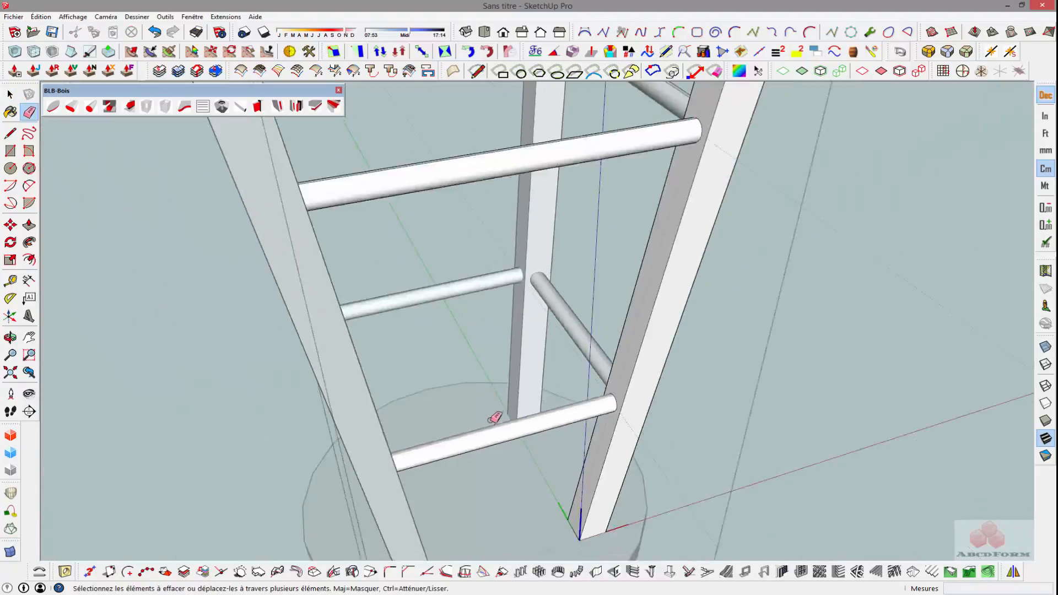
middle_drag(492, 318, 475, 381)
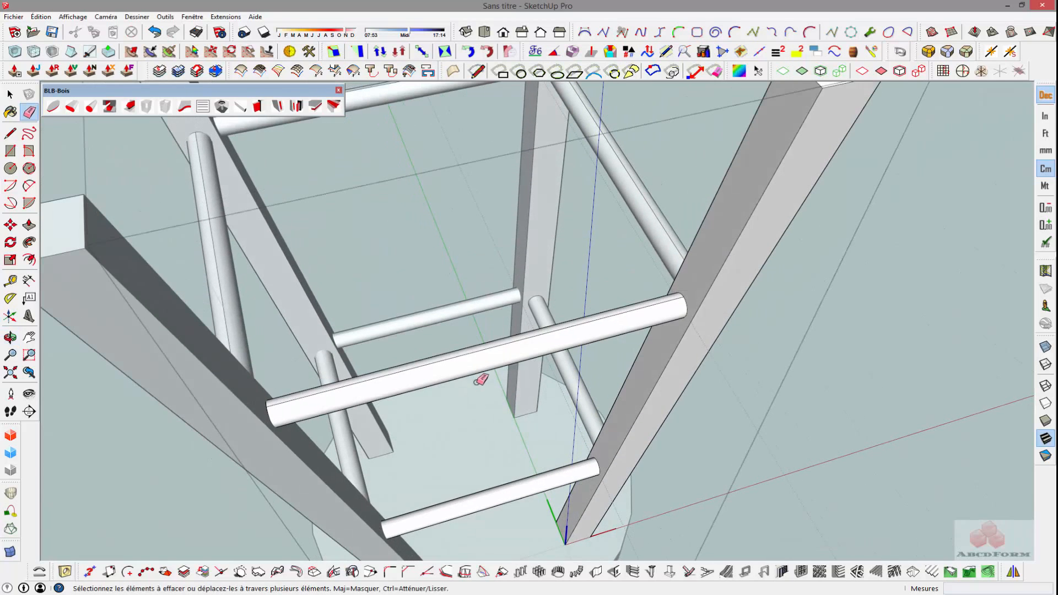
ctrl+click(473, 356)
scroll(487, 355, down, 5)
key(space)
Try a guide line 1 cm from the edge of the origin leg's inner face, and undo it.
mouse_move(310, 380)
middle_down()
mouse_move(287, 379)
mouse_move(397, 342)
middle_up()
scroll(865, 212, up, 3)
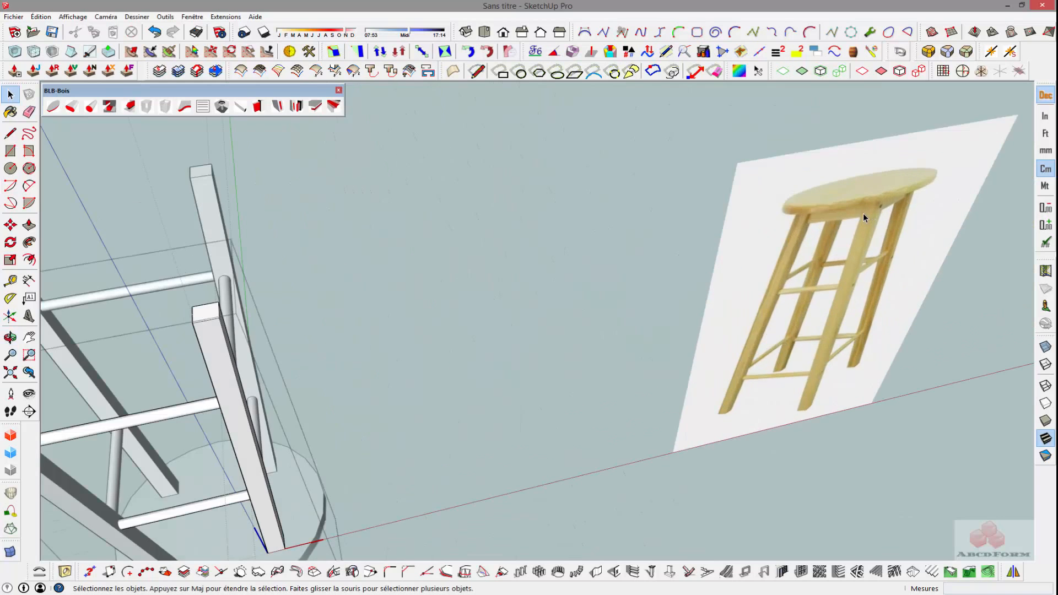
middle_drag(499, 408, 264, 358)
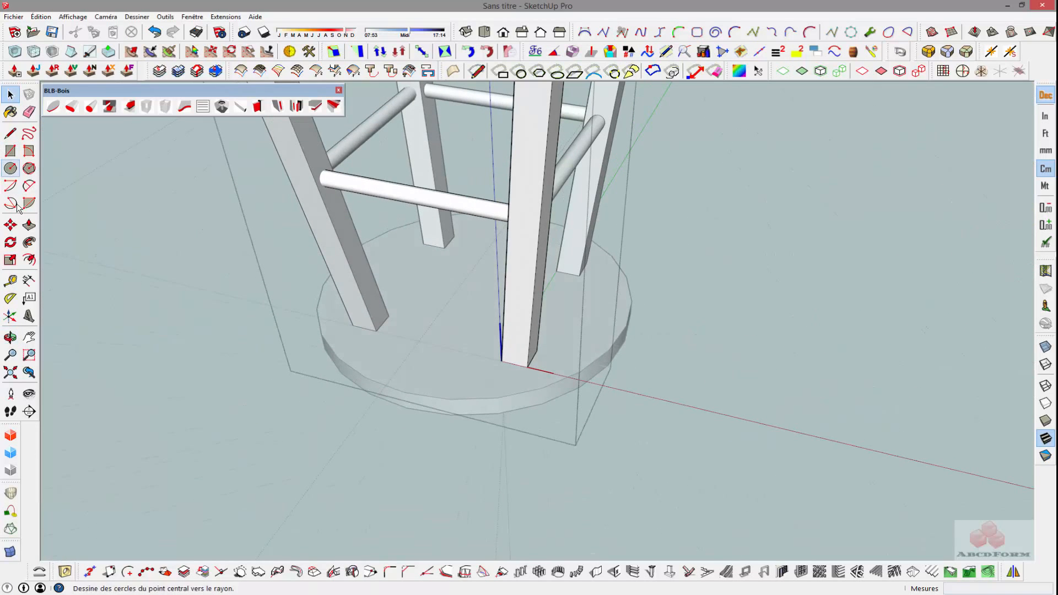
click(11, 281)
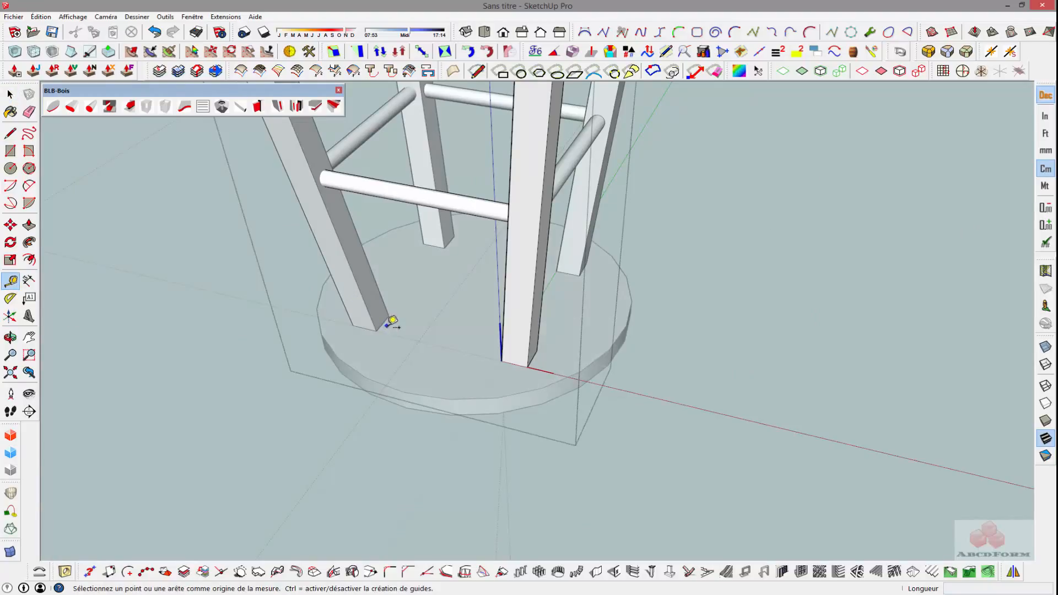
scroll(385, 321, up, 3)
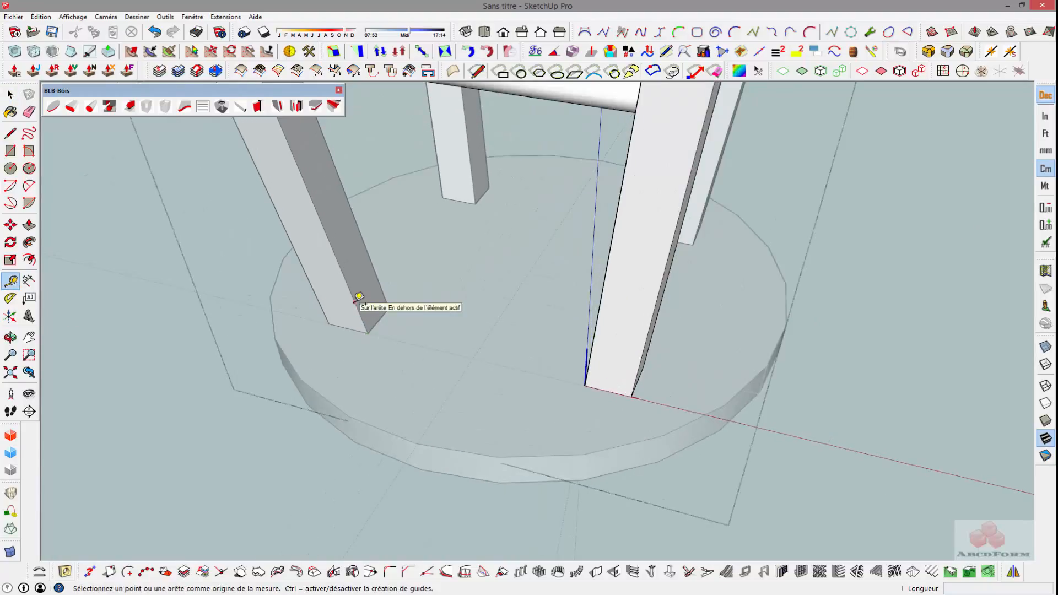
middle_drag(485, 342, 707, 281)
scroll(708, 279, up, 3)
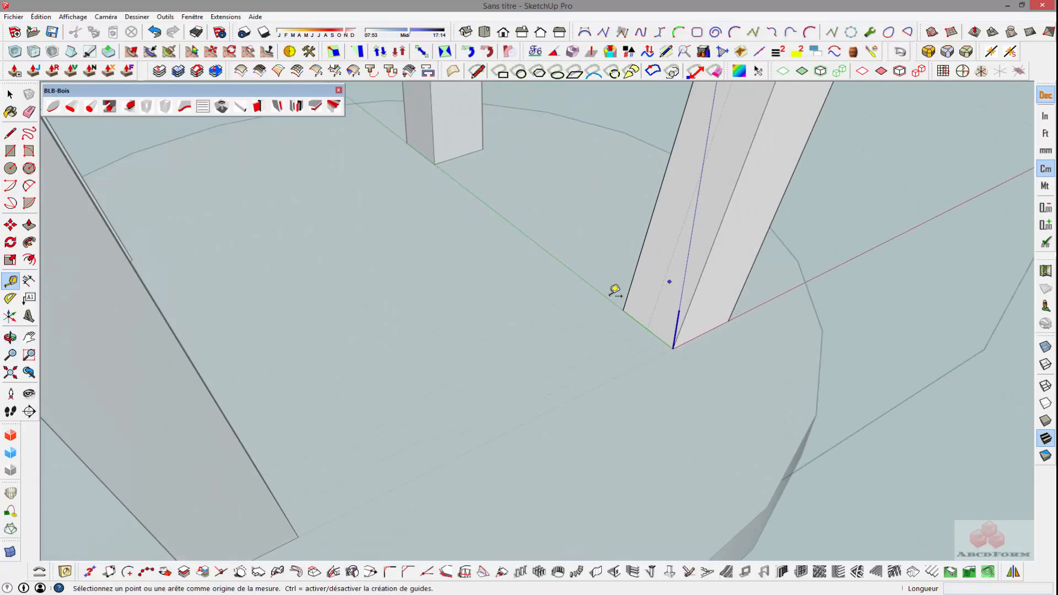
middle_drag(610, 295, 643, 298)
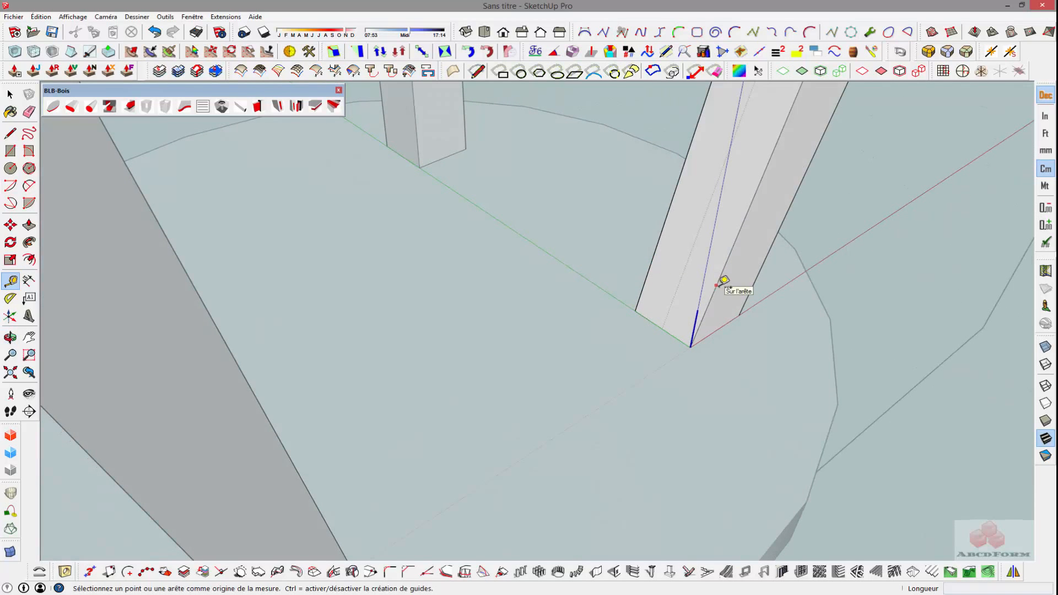
click(716, 285)
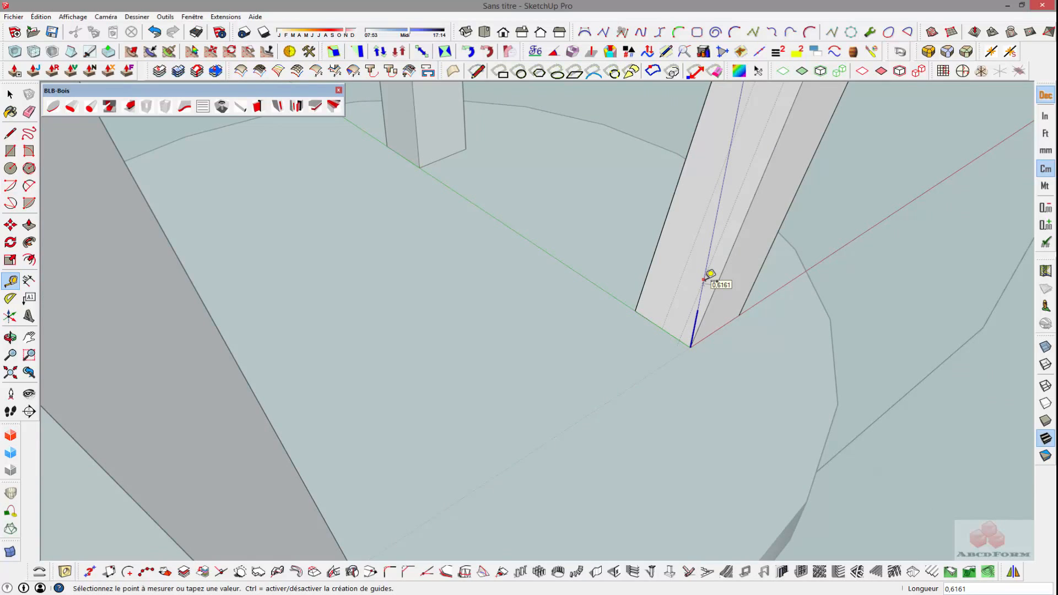
click(711, 274)
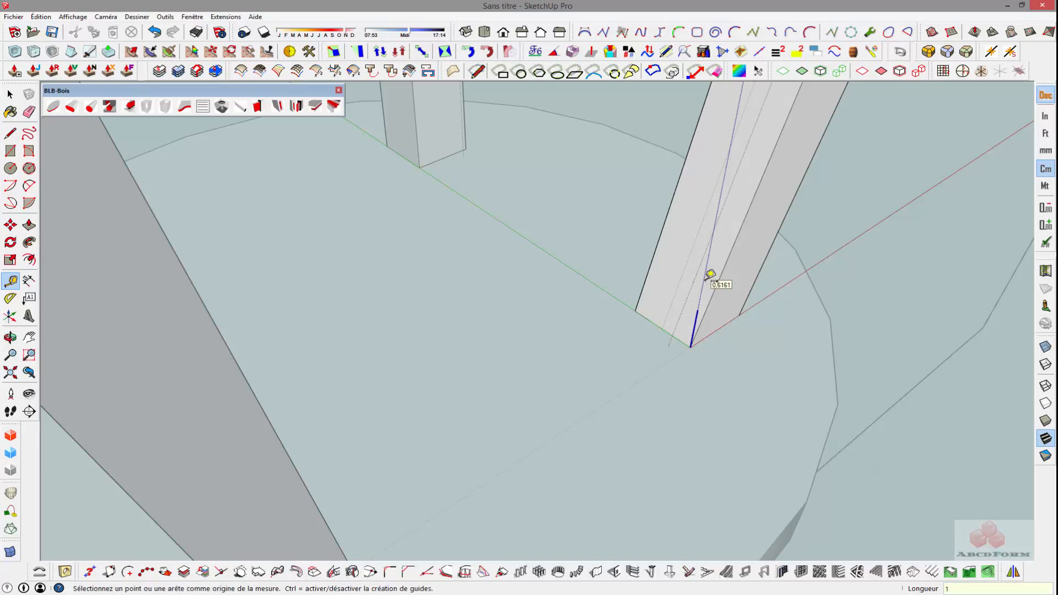
middle_drag(704, 302, 697, 388)
scroll(708, 299, up, 2)
key(ctrl+z)
click(753, 299)
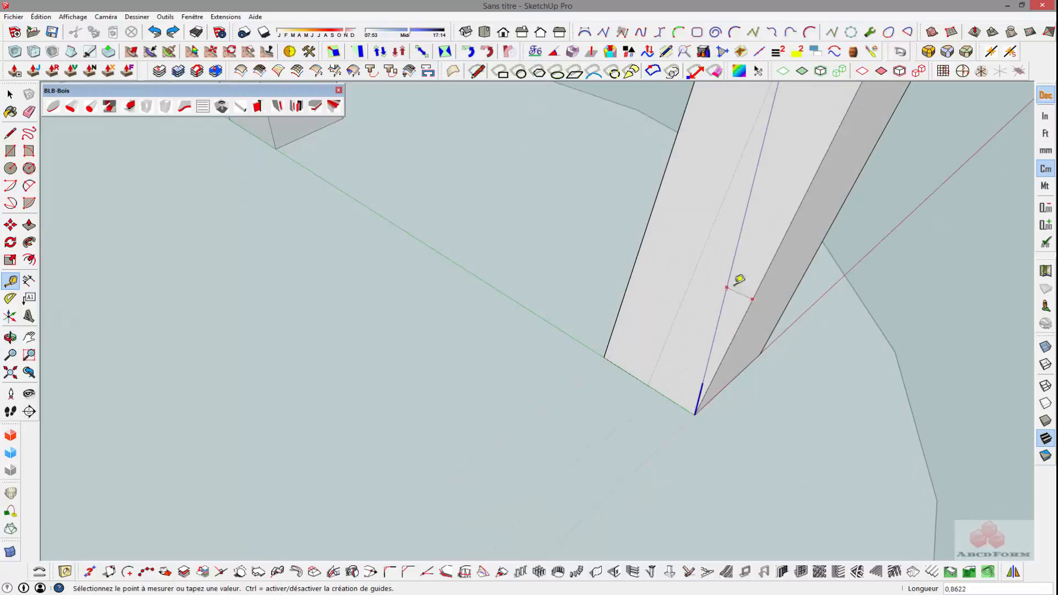
key(Escape)
click(742, 298)
key(Escape)
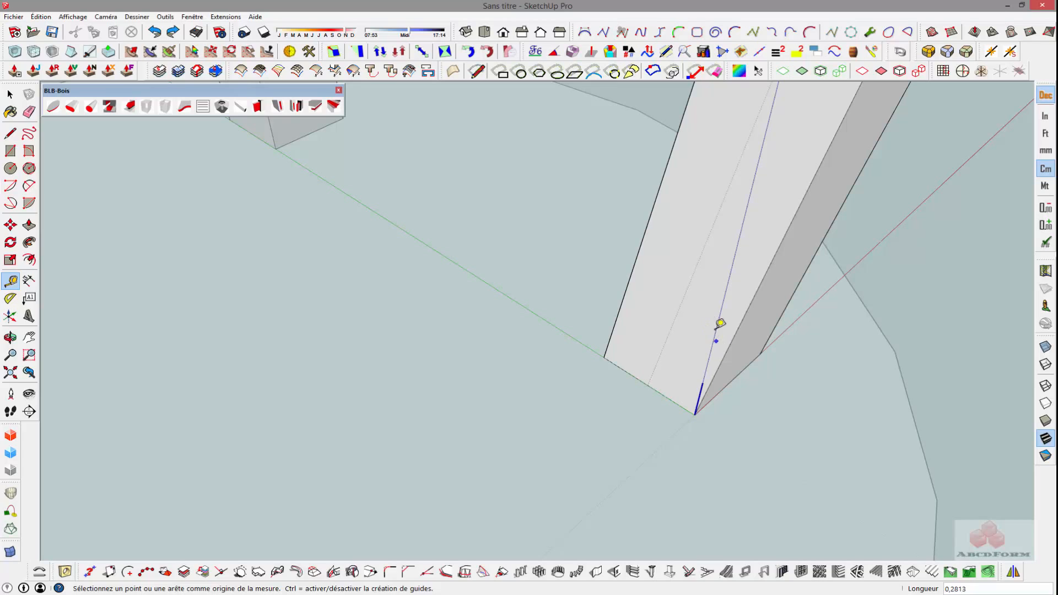
key(space)
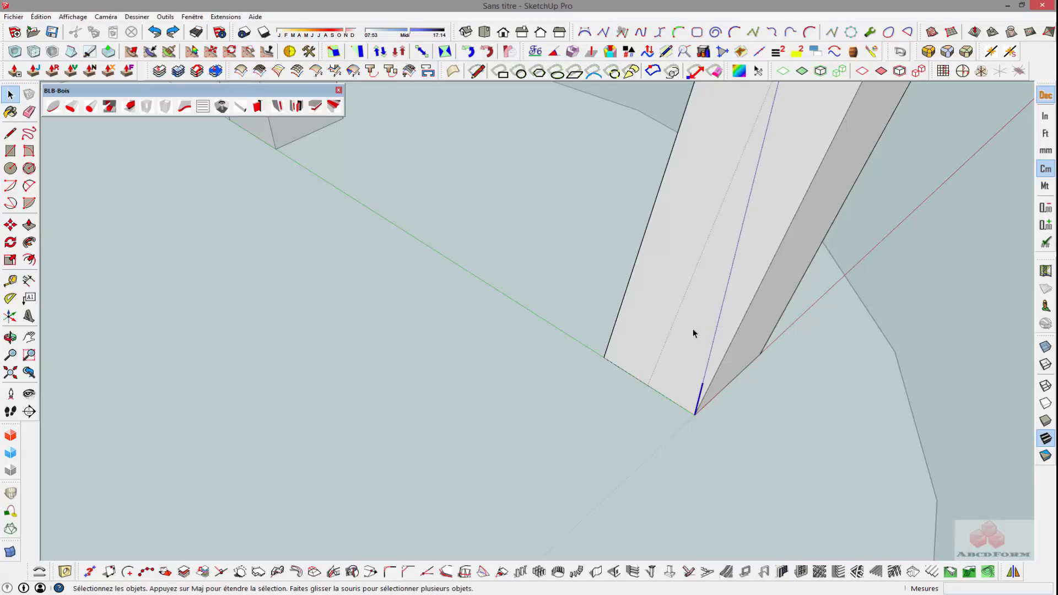
Place a guide line 1 cm from the long edge of the origin leg's inner face, parallel to it.
key(t)
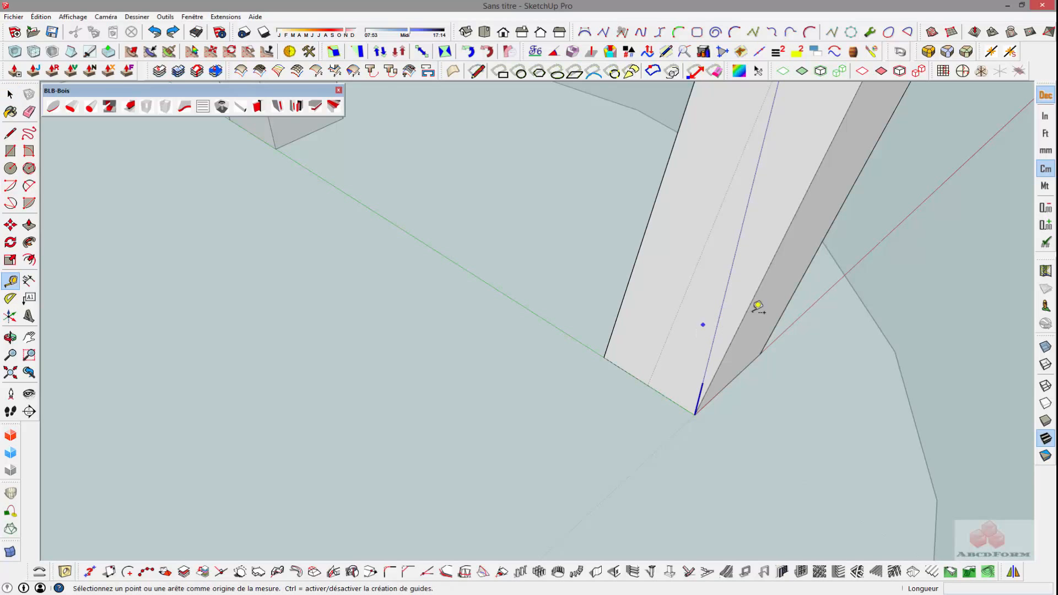
click(762, 285)
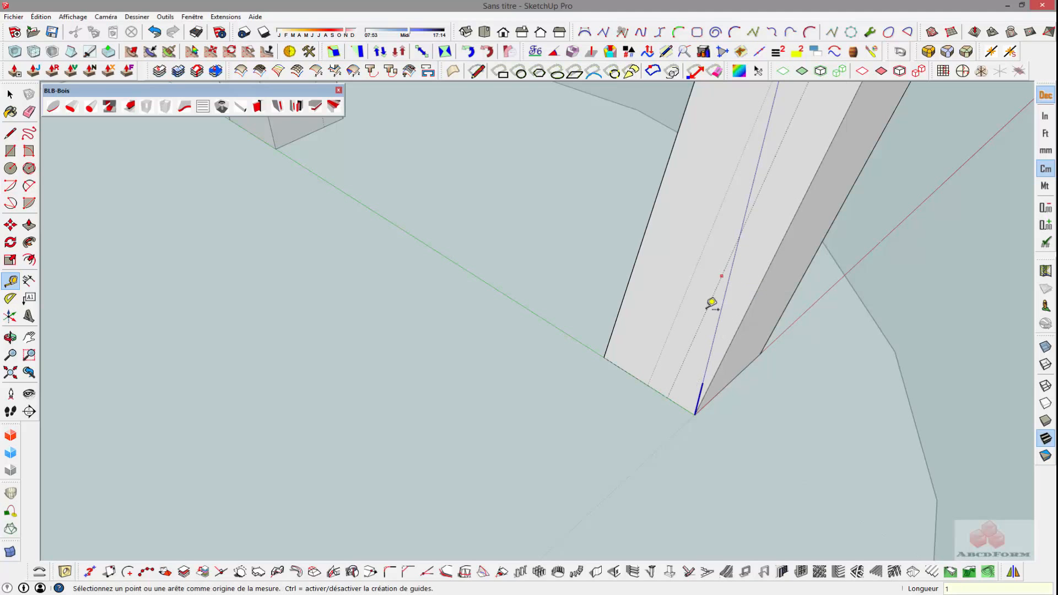
middle_drag(711, 303, 673, 331)
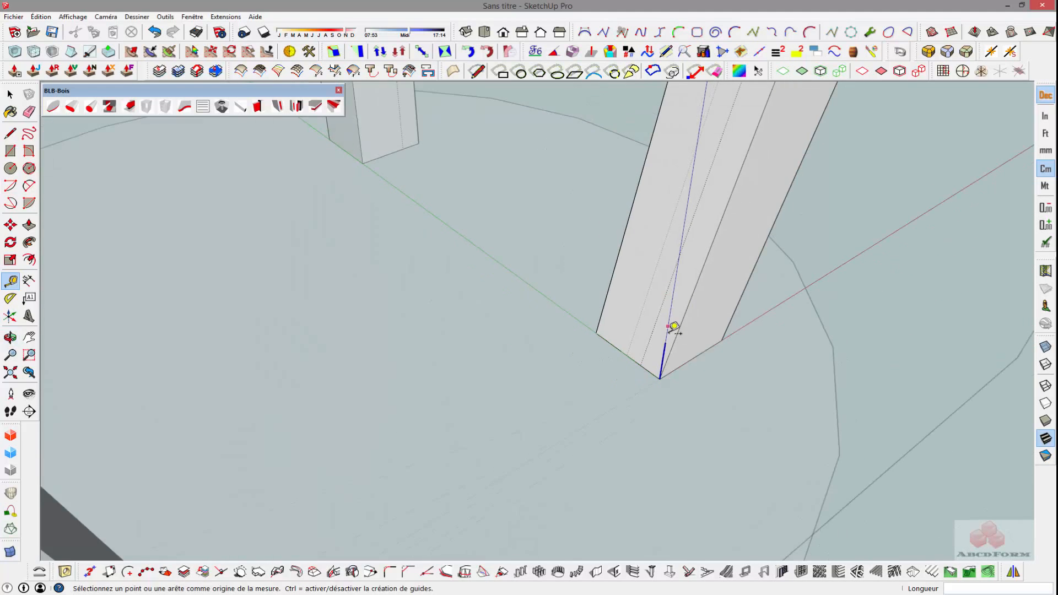
middle_drag(553, 357, 515, 373)
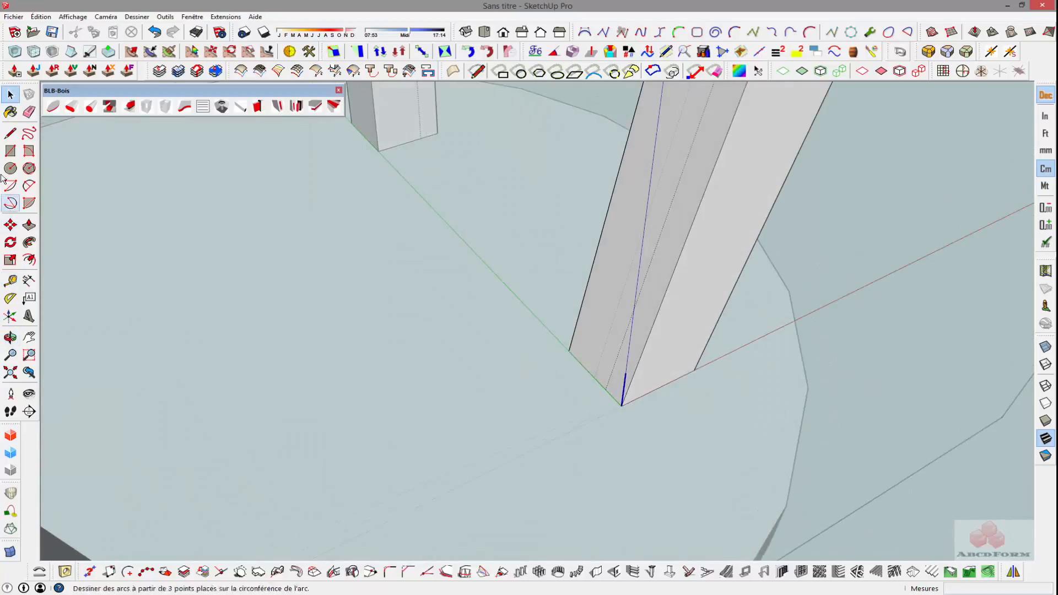
Draw a 4 cm edge along the guide from the seat on the origin leg's inner face, and continue it across to the facing leg.
click(10, 133)
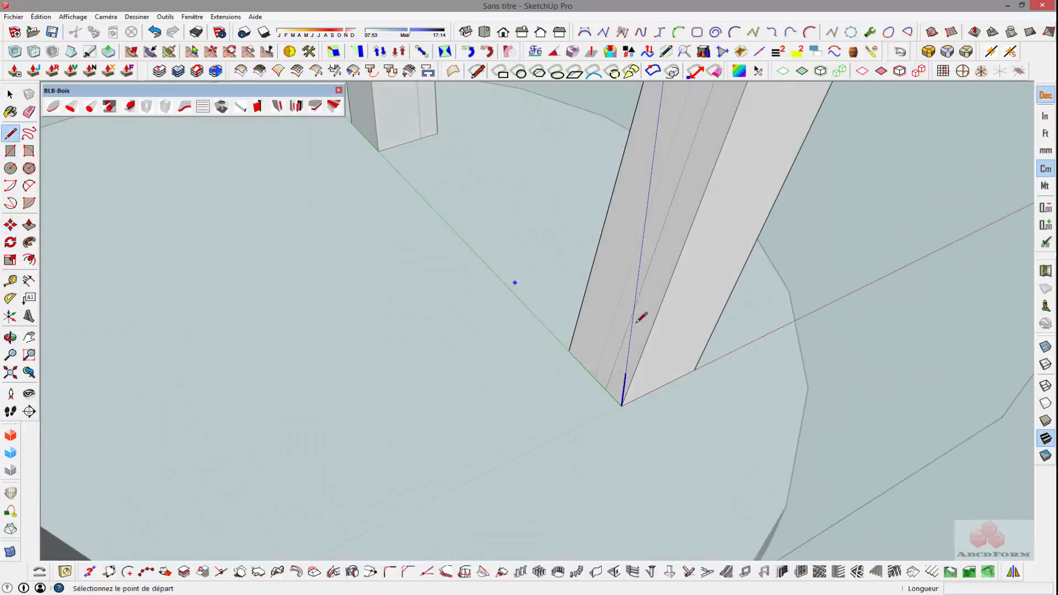
click(606, 389)
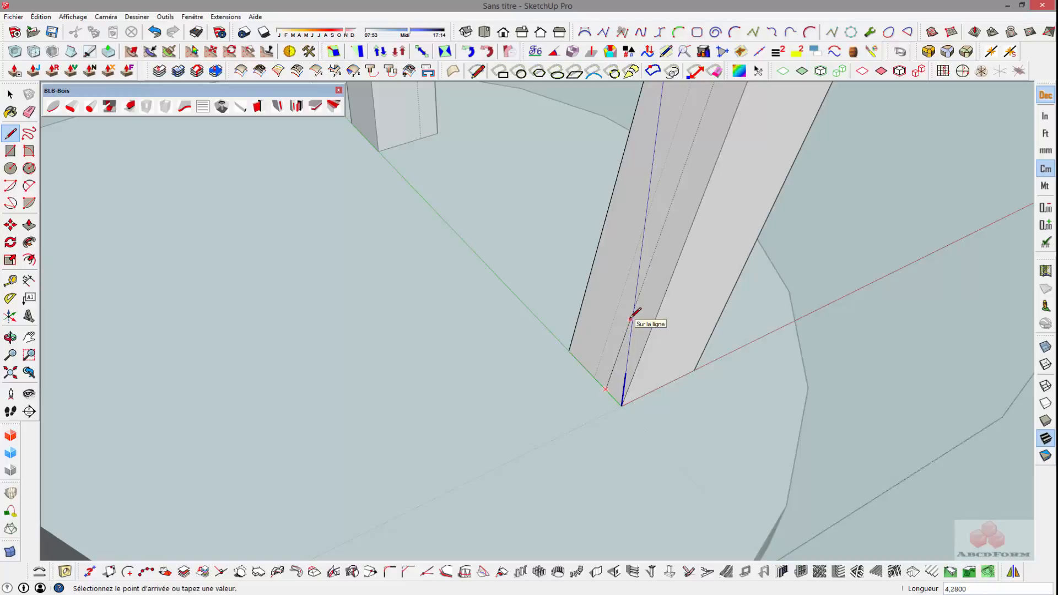
click(629, 324)
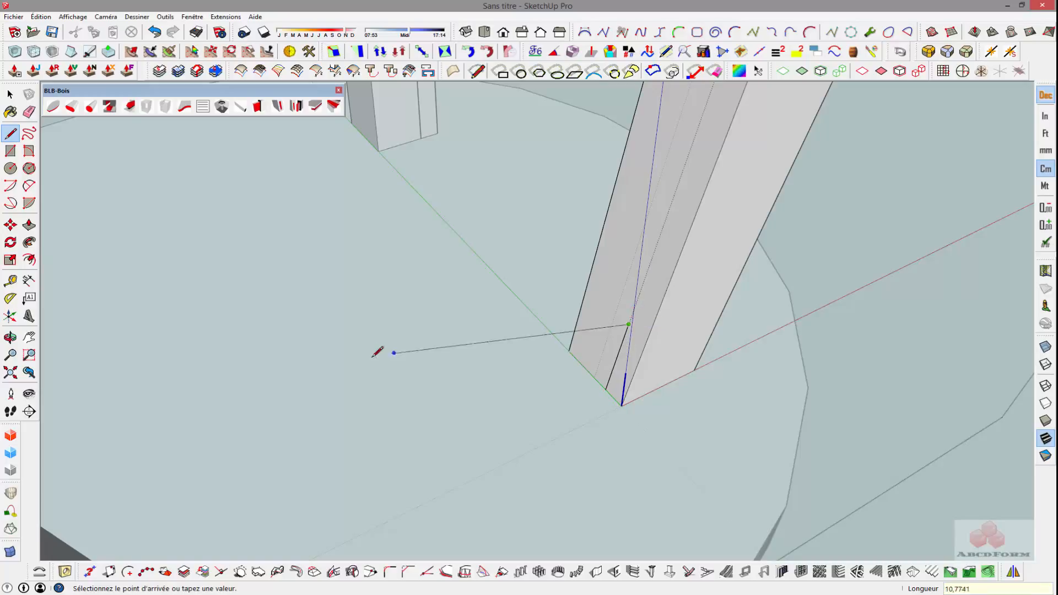
scroll(377, 372, down, 2)
mouse_move(377, 372)
shift+middle_down()
mouse_move(510, 341)
mouse_move(302, 359)
mouse_move(319, 366)
mouse_move(184, 382)
mouse_move(399, 369)
shift+middle_up()
click(269, 370)
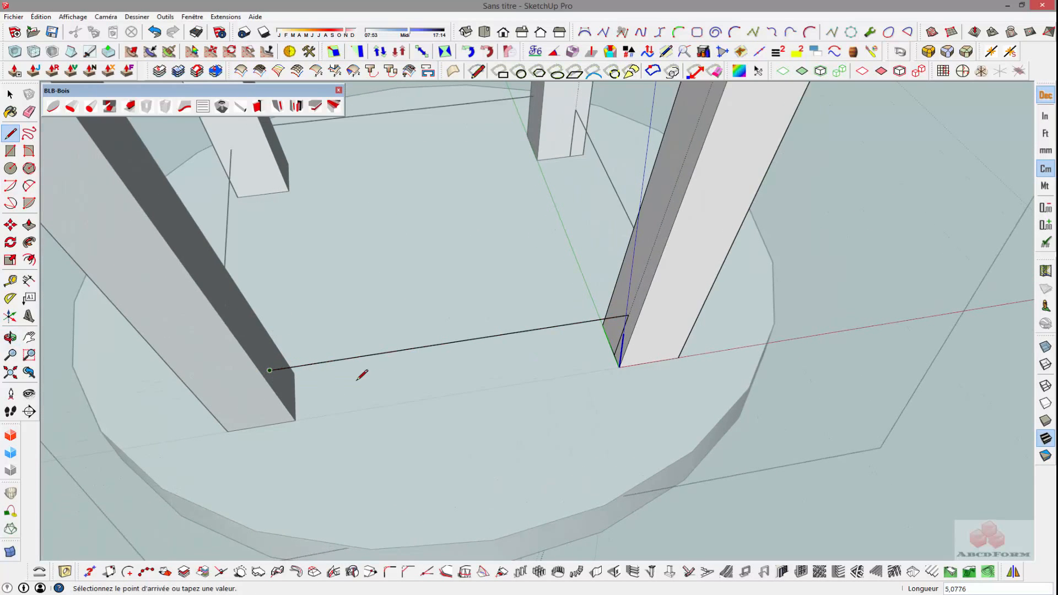
key(Escape)
Close the apron face between the two legs with an edge along the seat and a short edge on the facing leg.
middle_drag(569, 356, 609, 344)
click(624, 346)
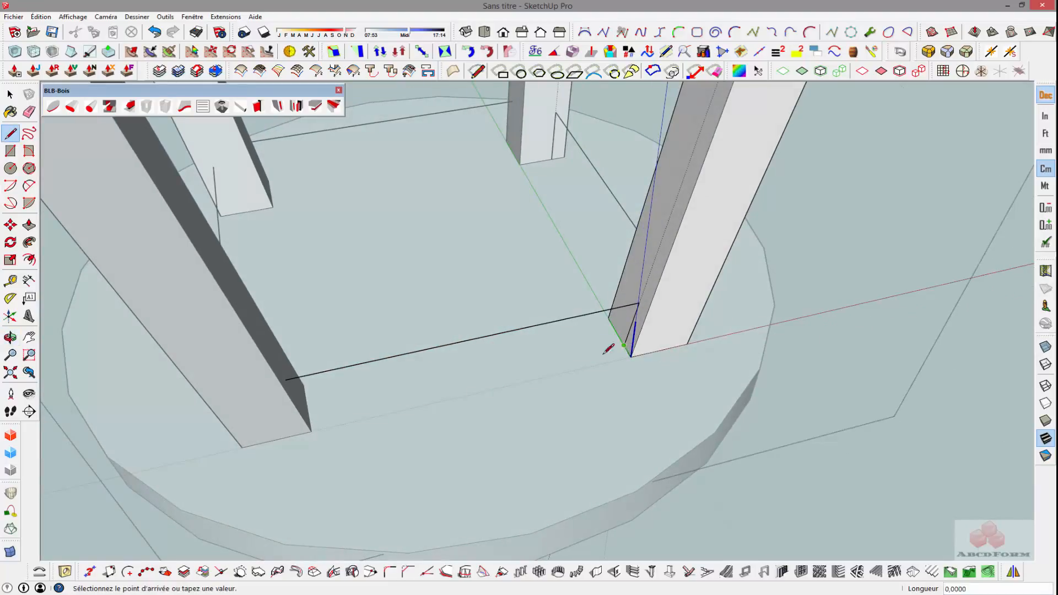
click(309, 417)
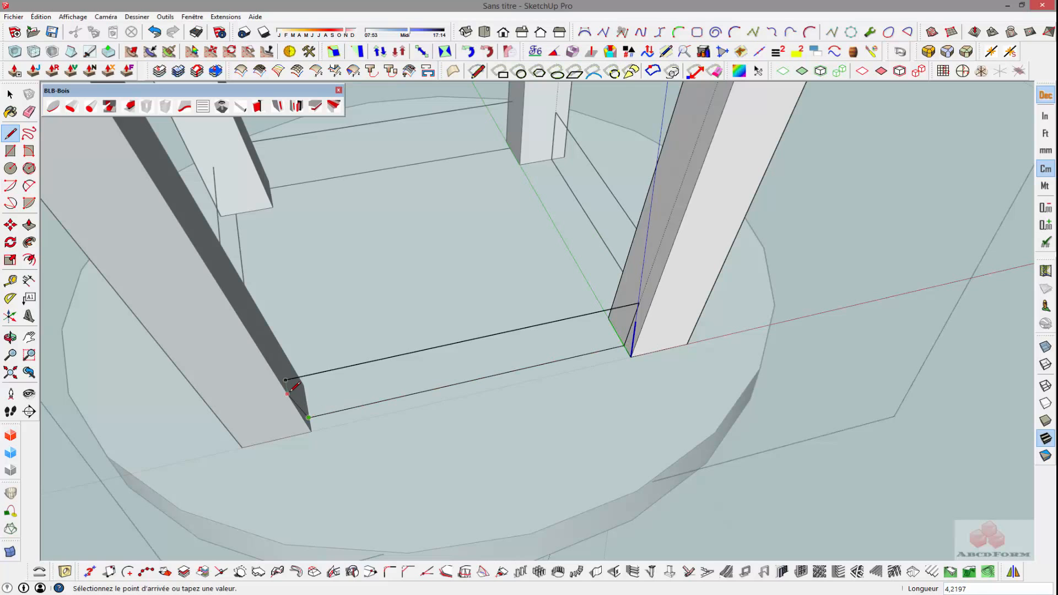
scroll(289, 379, up, 4)
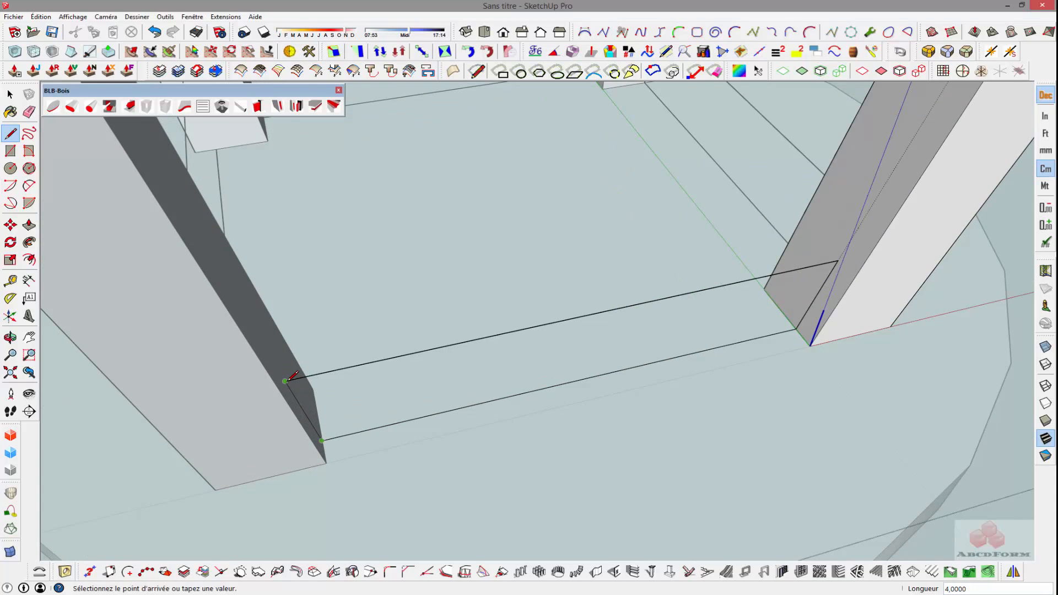
click(301, 377)
scroll(352, 379, down, 3)
middle_drag(379, 356, 442, 357)
key(space)
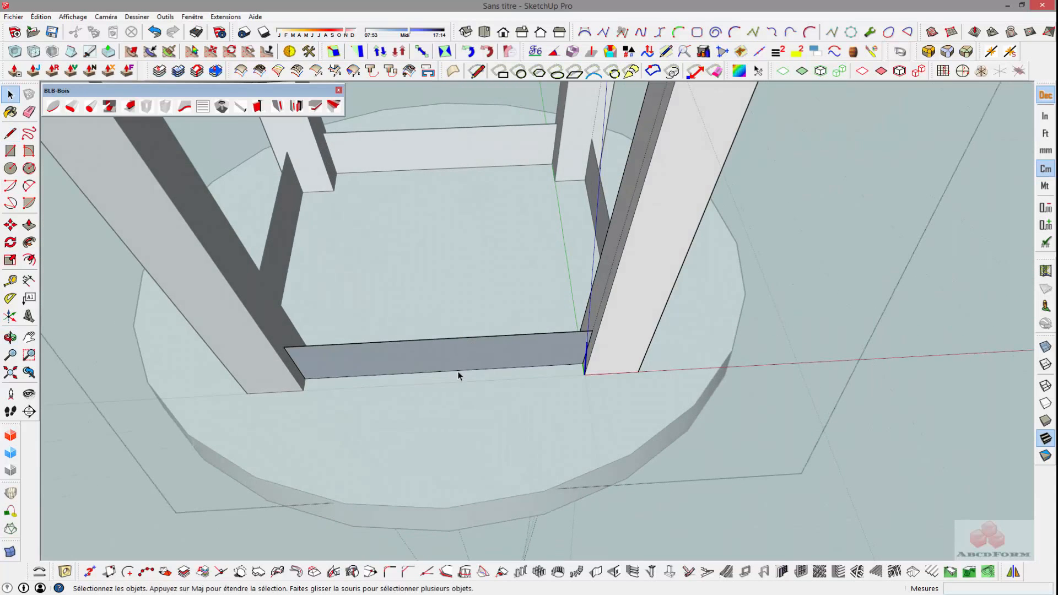
Extrude the apron face toward the stool's centre by about 2.5 cm, up to the corner with the adjoining apron.
middle_drag(580, 337, 465, 211)
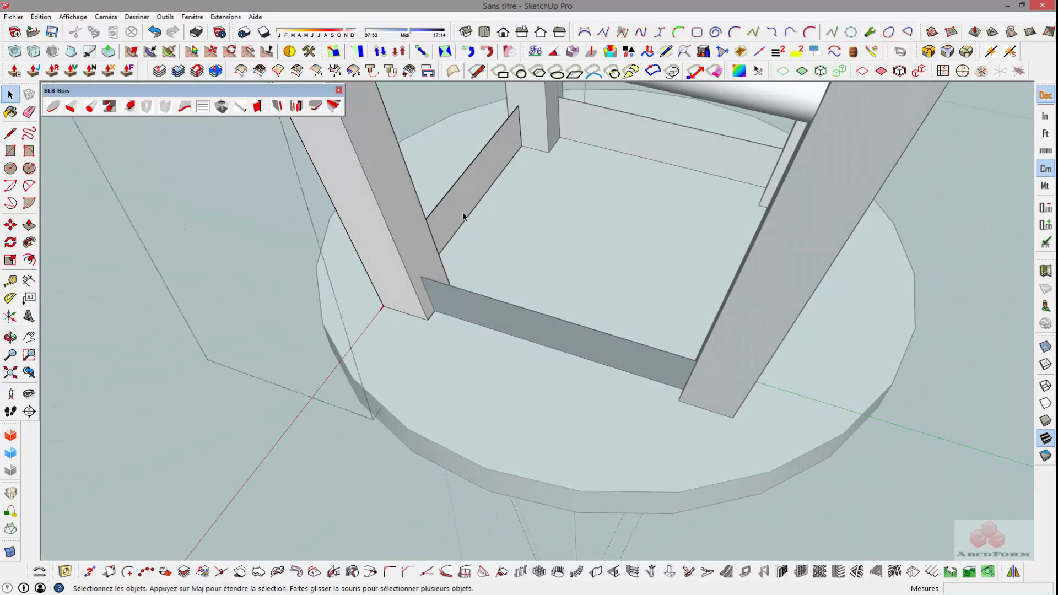
key(p)
click(487, 188)
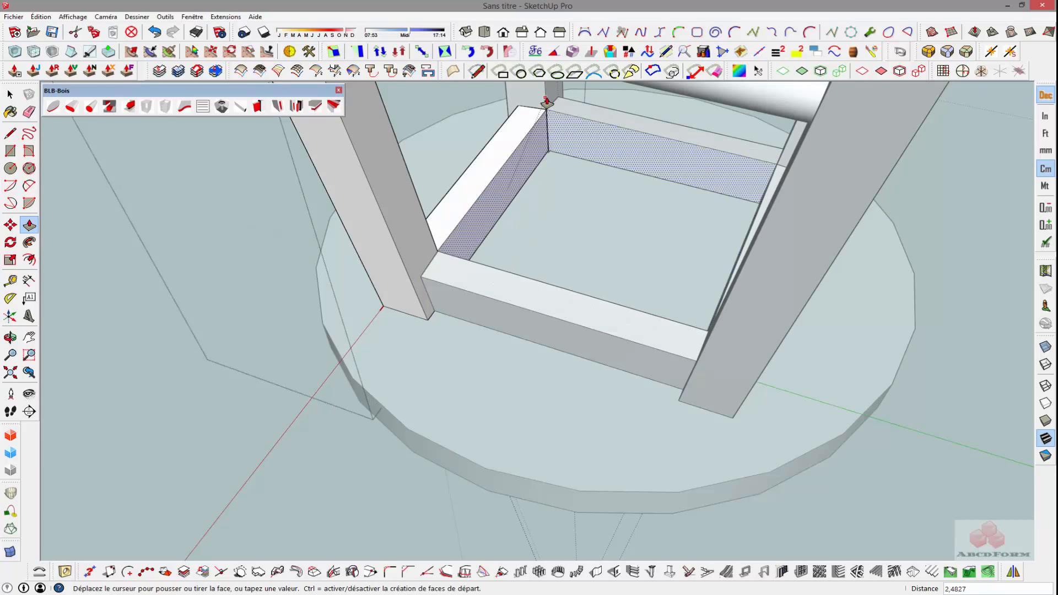
click(546, 103)
middle_drag(509, 161, 593, 119)
scroll(524, 210, down, 3)
middle_drag(598, 226, 788, 248)
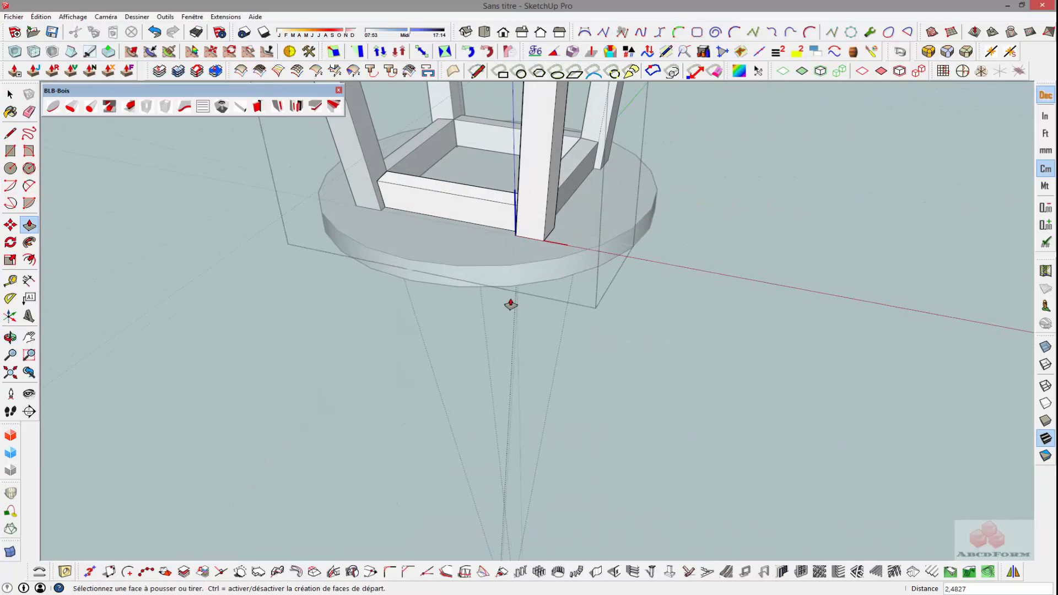
Close the leg component and delete all guide lines from the model.
key(space)
middle_drag(313, 353, 529, 365)
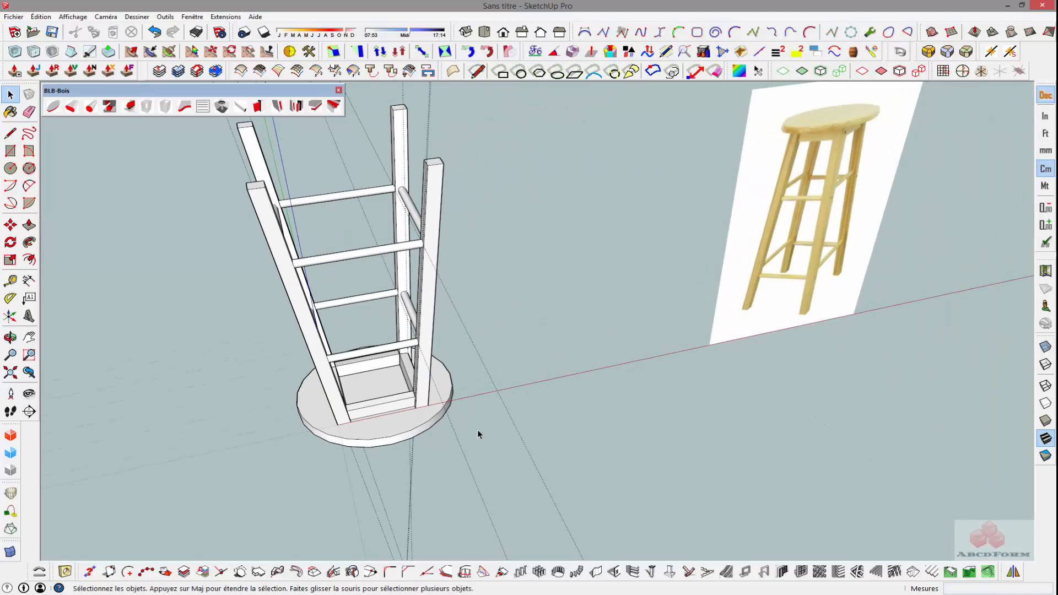
click(41, 17)
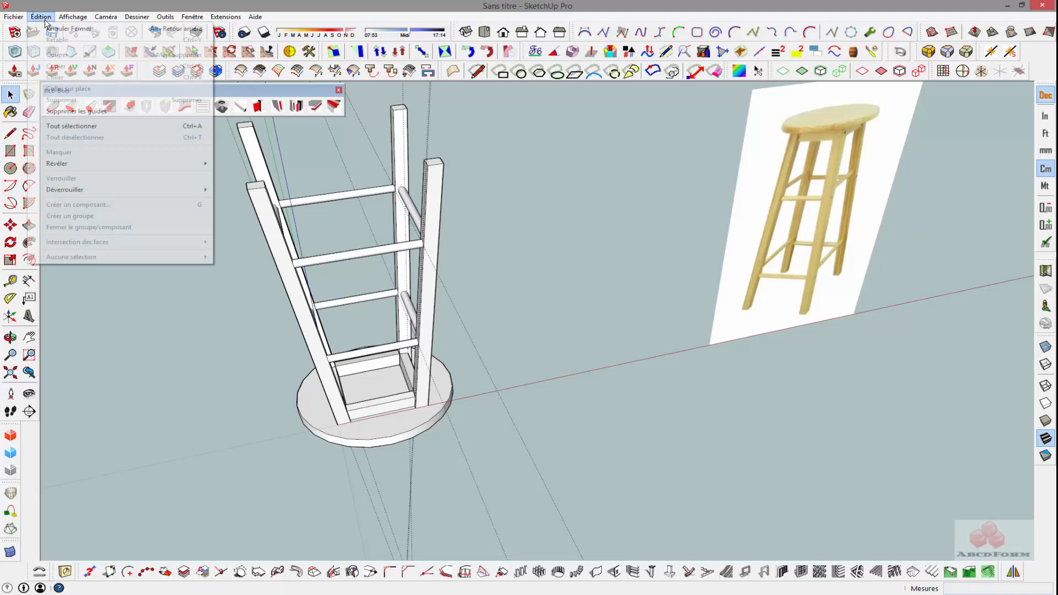
click(86, 112)
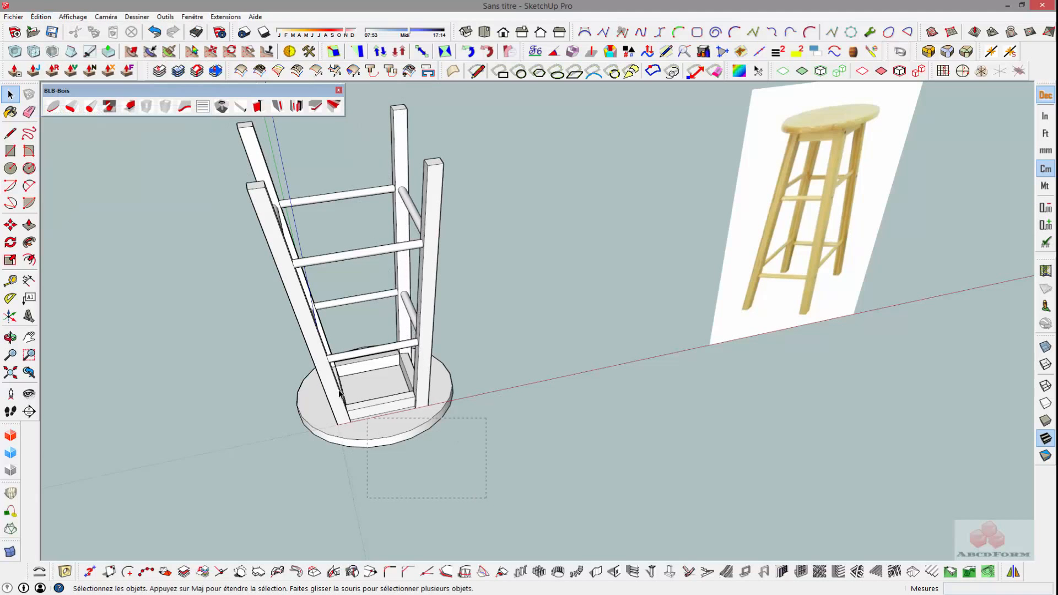
Select the whole stool, legs, rungs, aprons and seat, and make it one group.
drag(228, 118, 227, 117)
right_click(375, 226)
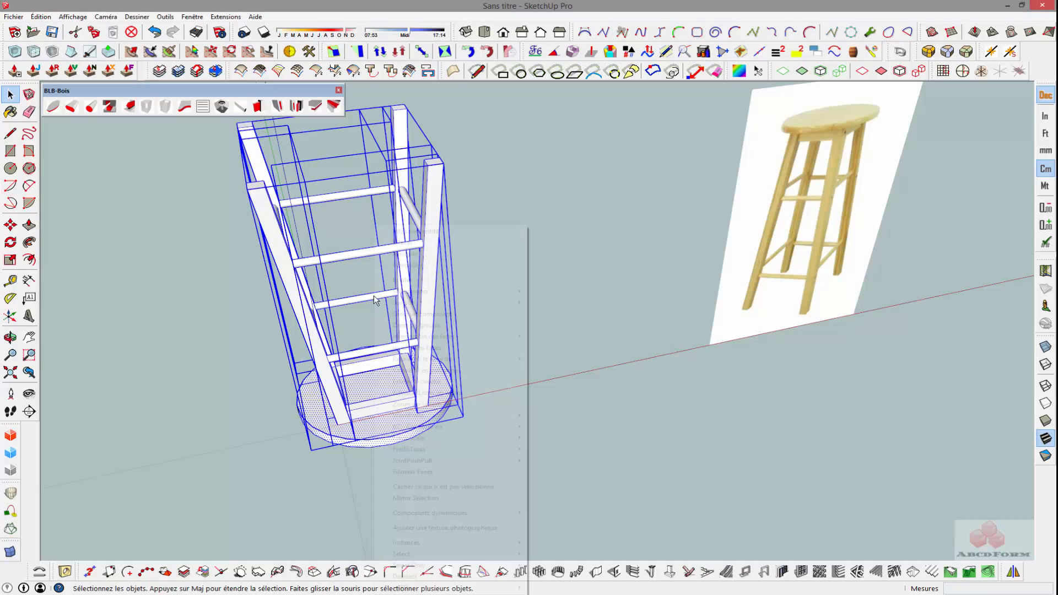
click(419, 325)
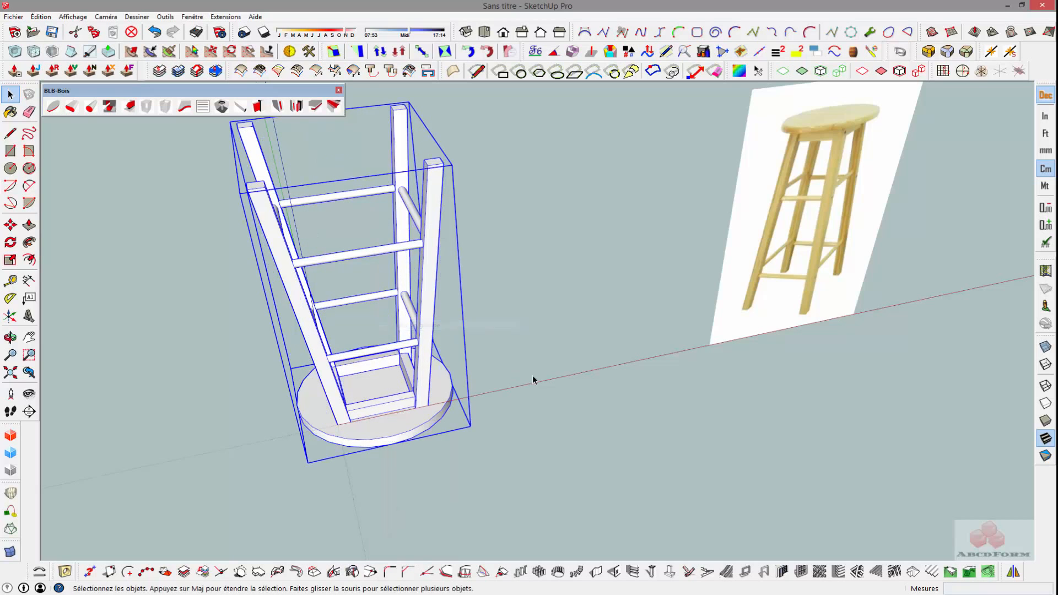
Rotate the stool group 180° about its horizontal axis so that it stands upright on its legs.
middle_drag(534, 379, 531, 375)
key(m)
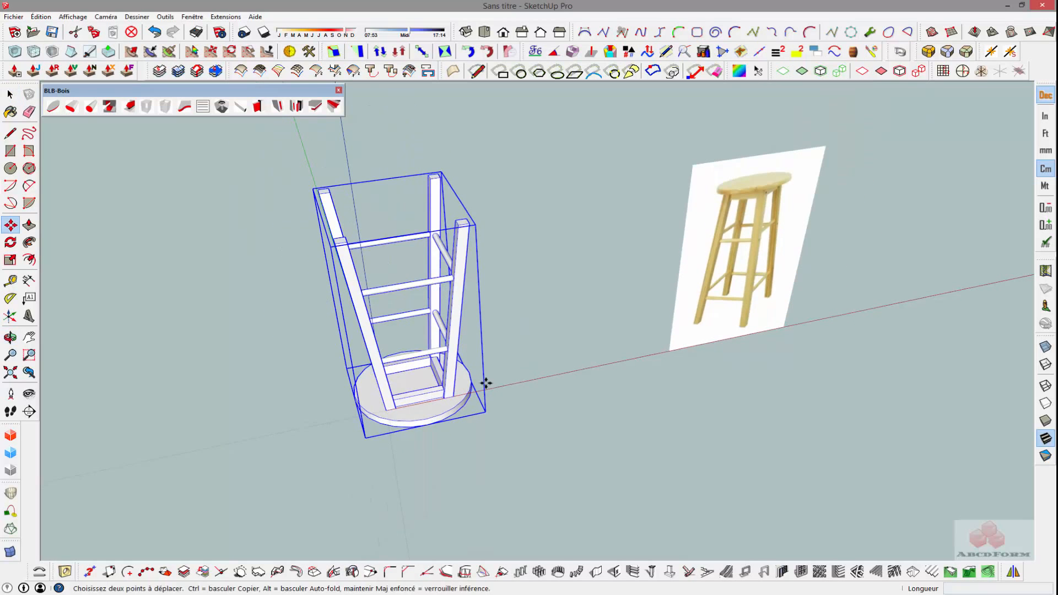
click(469, 329)
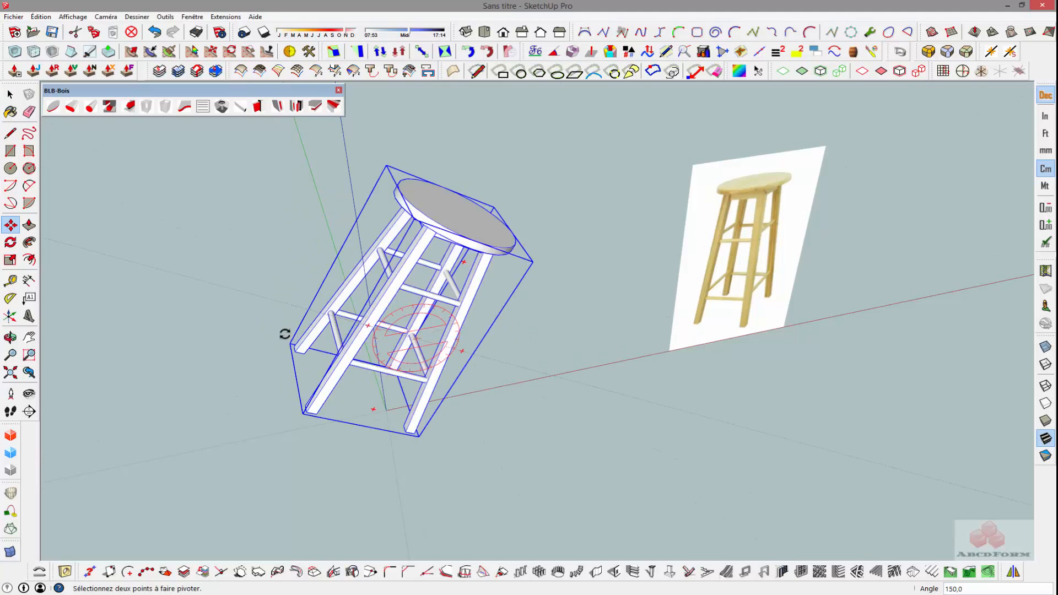
click(307, 361)
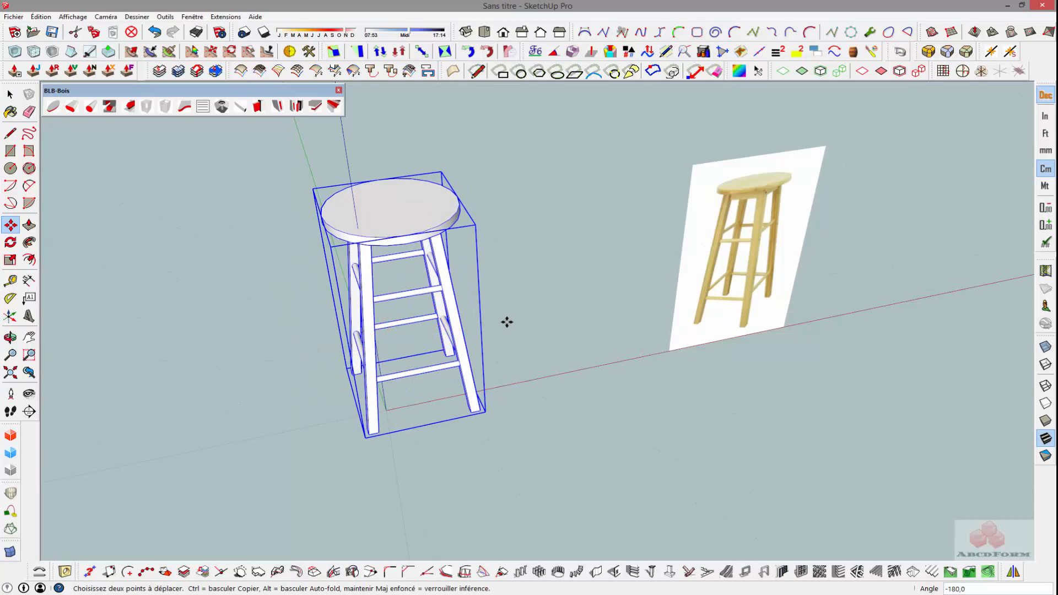
key(space)
Explode the stool group back into its separate legs and seat, and clear the selection.
middle_drag(553, 331, 424, 279)
right_click(424, 279)
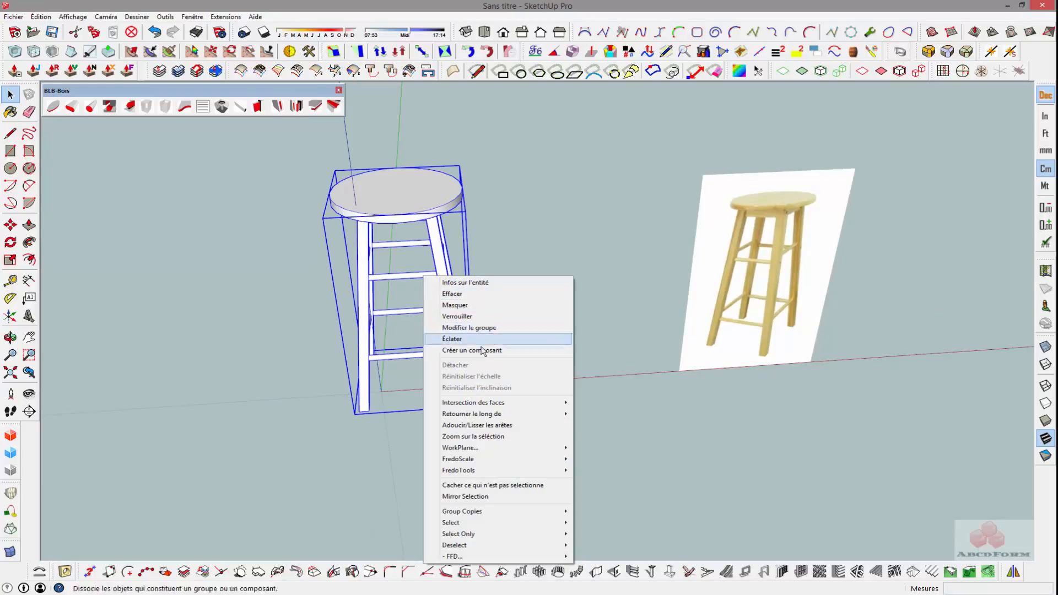
click(466, 339)
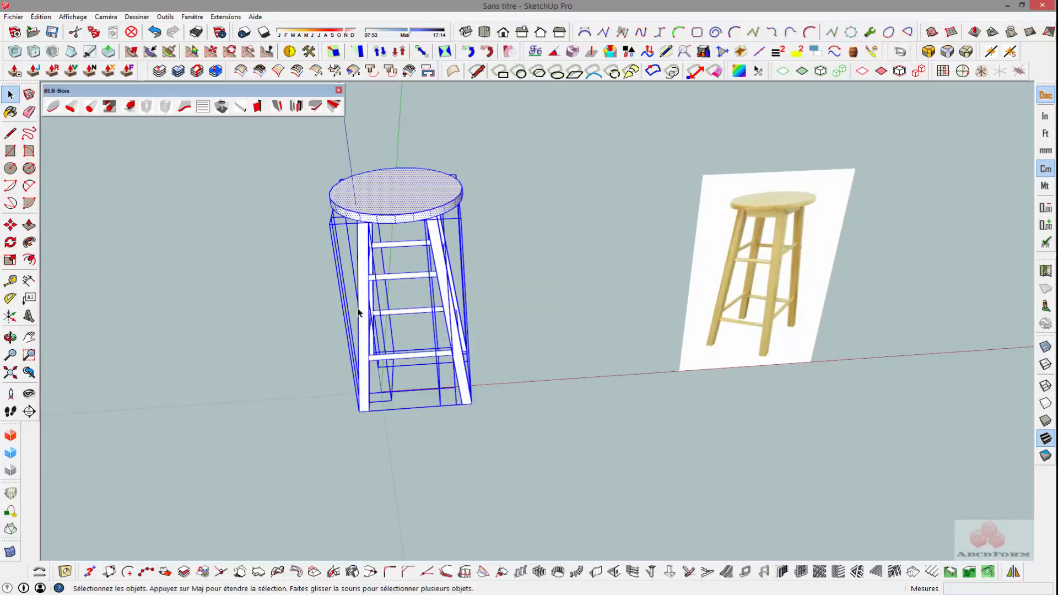
click(613, 279)
Place a guide line down the middle of a leg's outer face, parallel to its long edge, through the upper edge's midpoint.
scroll(734, 217, up, 4)
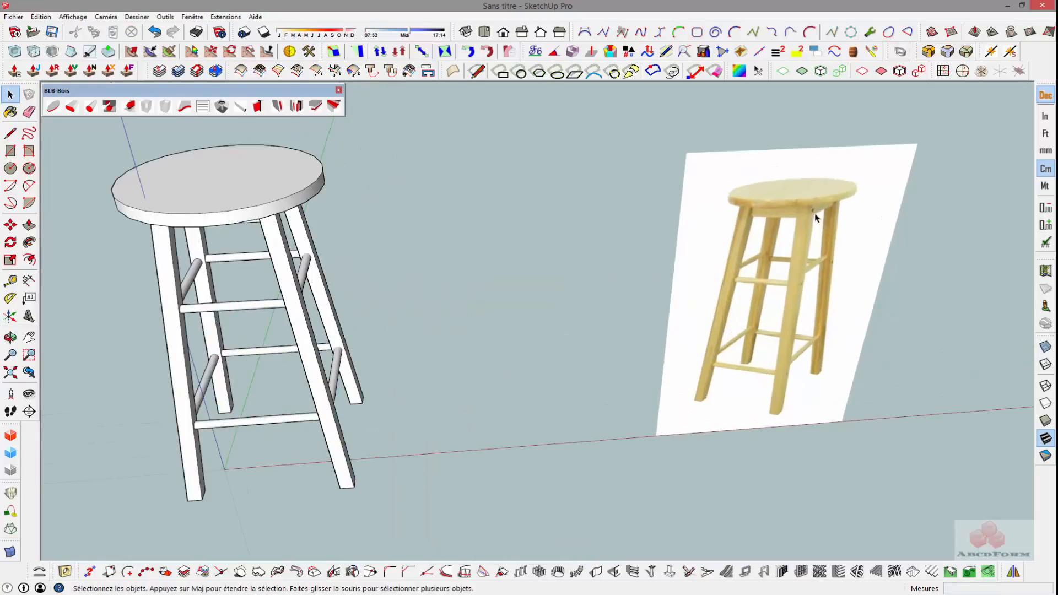
shift+middle_drag(268, 265, 415, 239)
scroll(415, 239, up, 4)
shift+middle_drag(300, 211, 409, 193)
scroll(434, 199, up, 1)
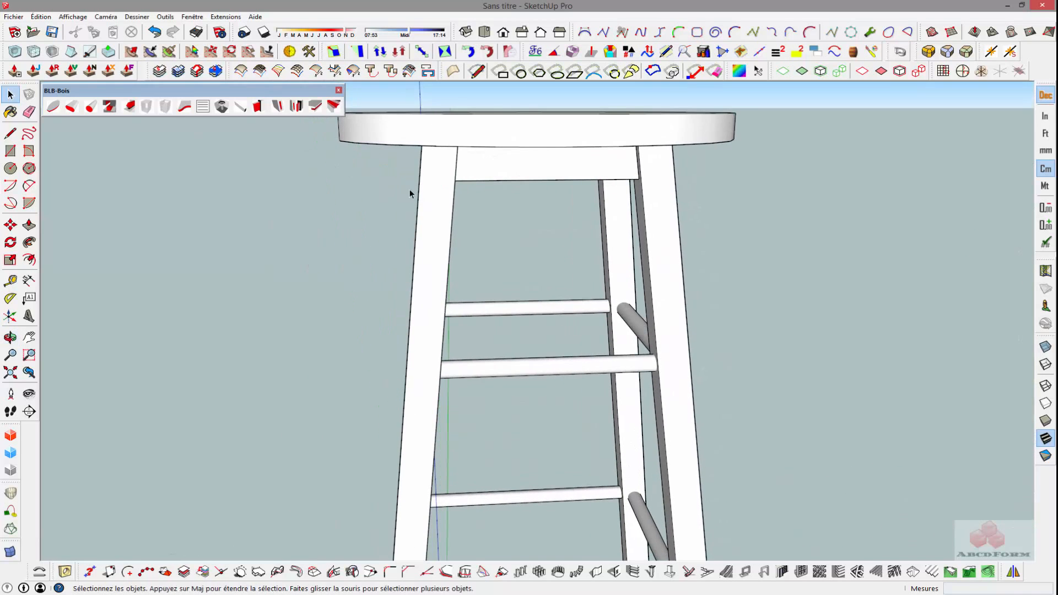
click(10, 281)
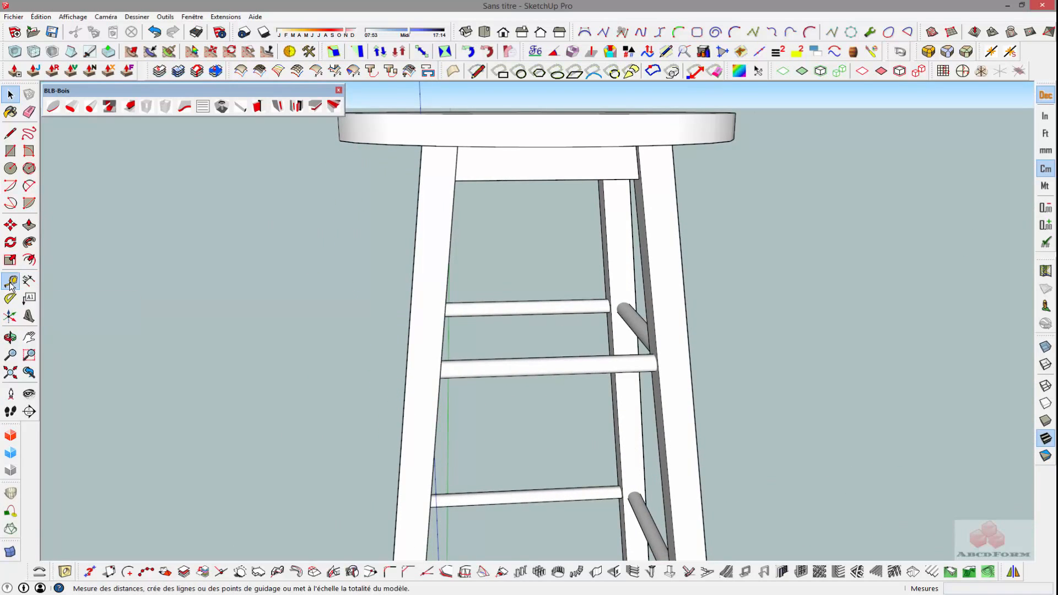
click(420, 186)
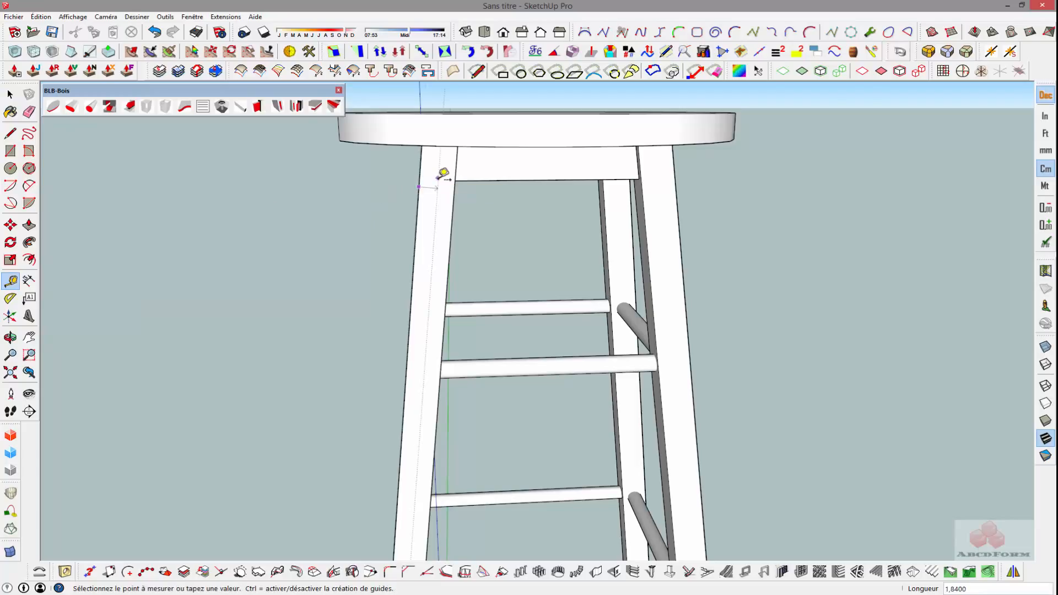
scroll(437, 173, up, 3)
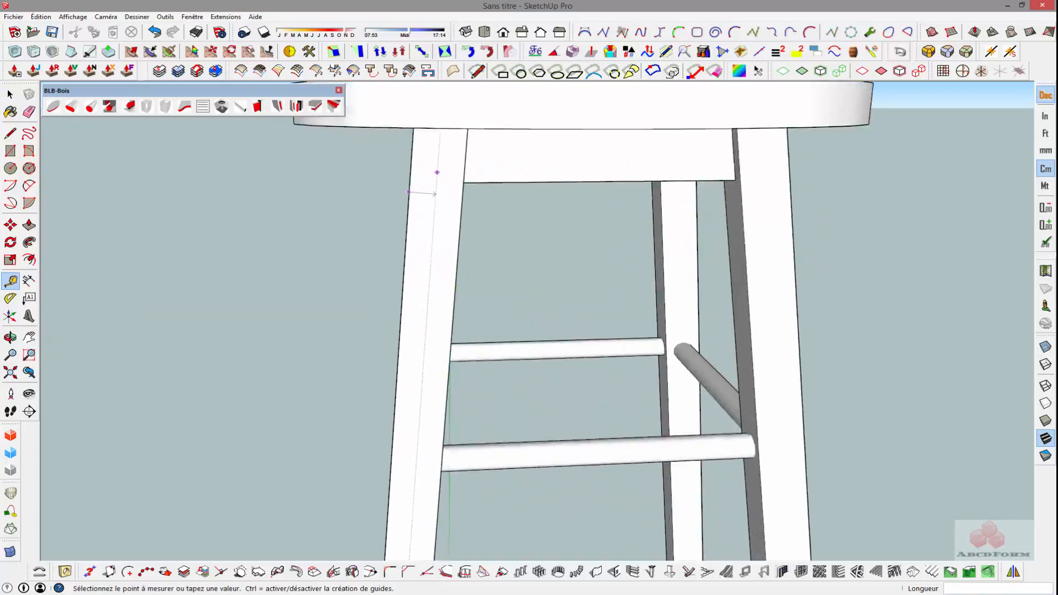
middle_drag(444, 175, 452, 92)
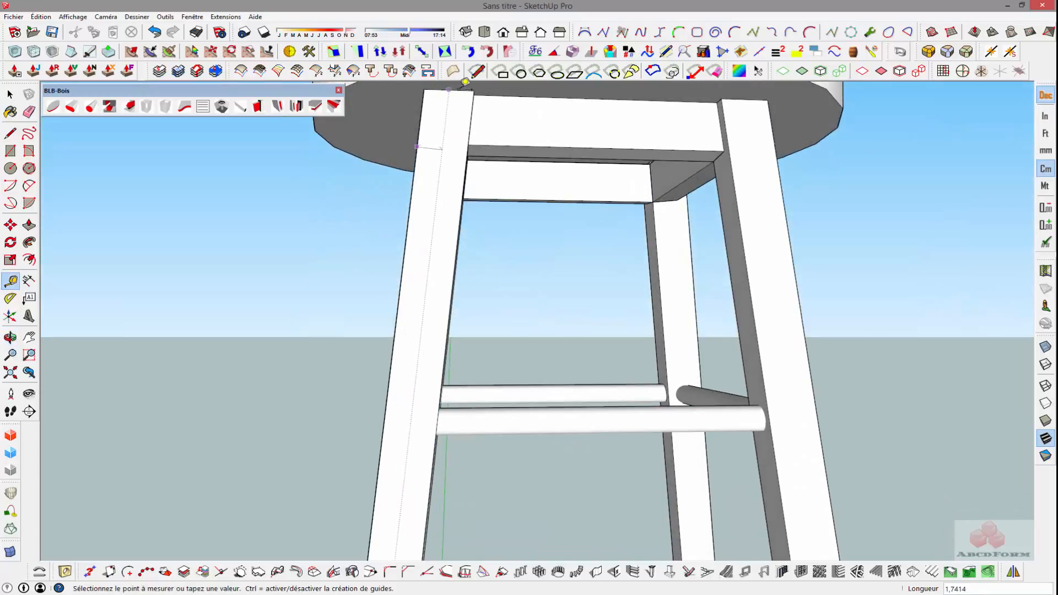
click(456, 84)
middle_drag(456, 83, 479, 118)
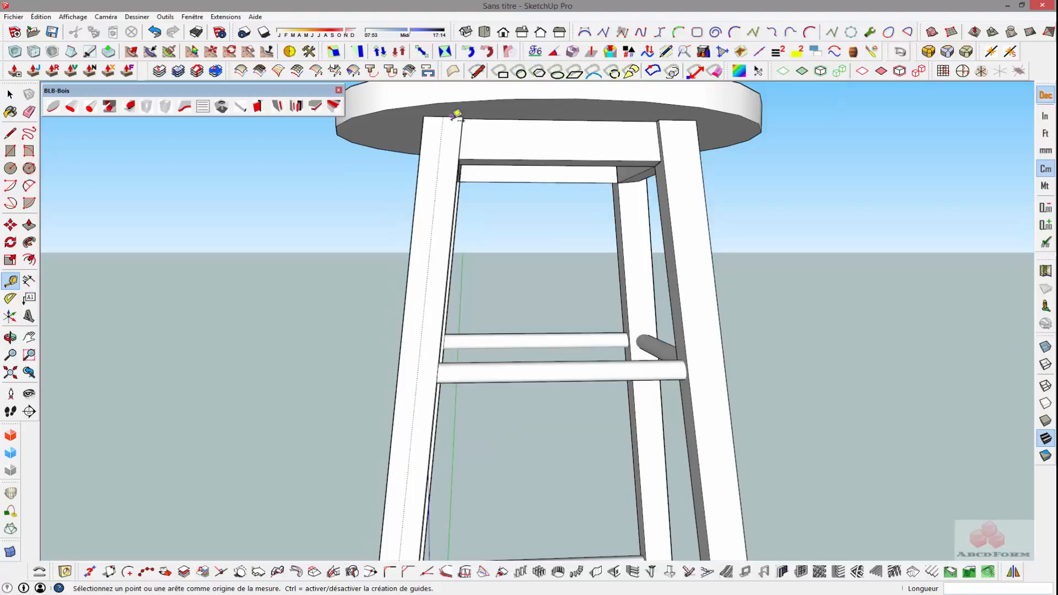
Place a guide line across the leg's outer face, parallel to its upper edge and 2 cm below it.
click(457, 113)
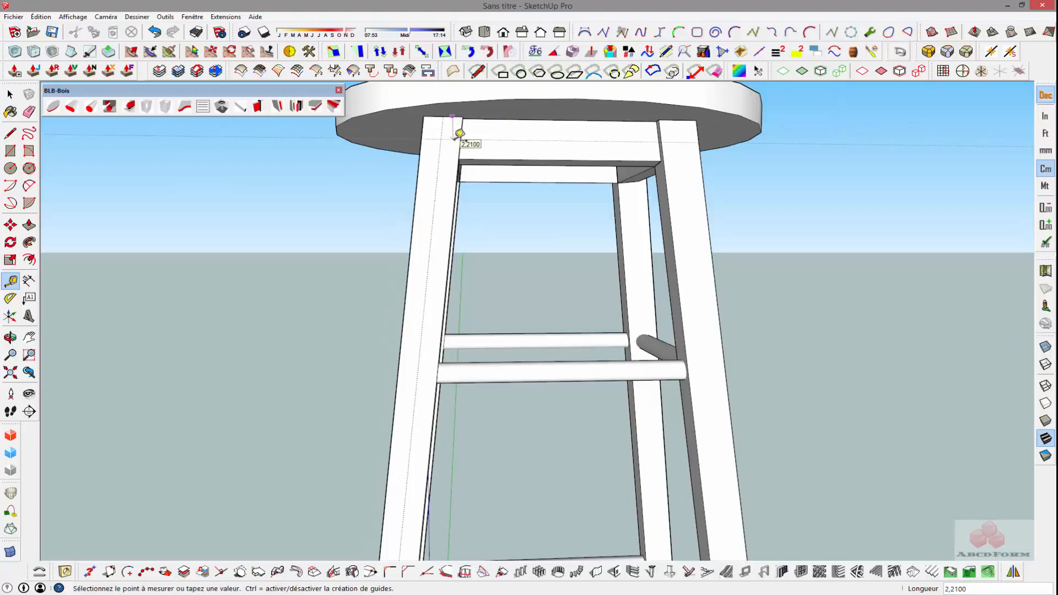
scroll(460, 133, up, 3)
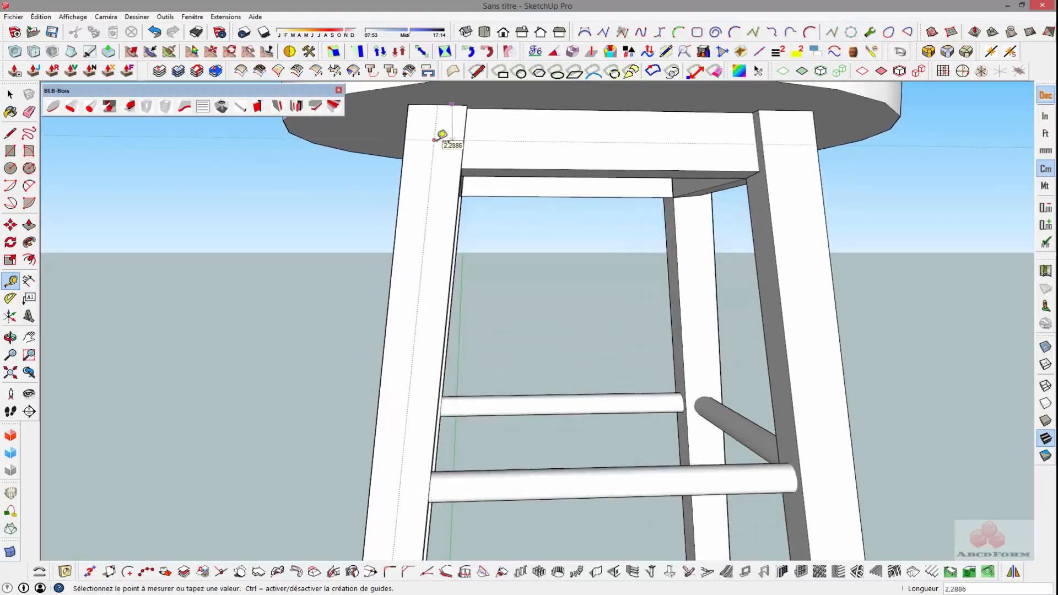
text(2)
key(Return)
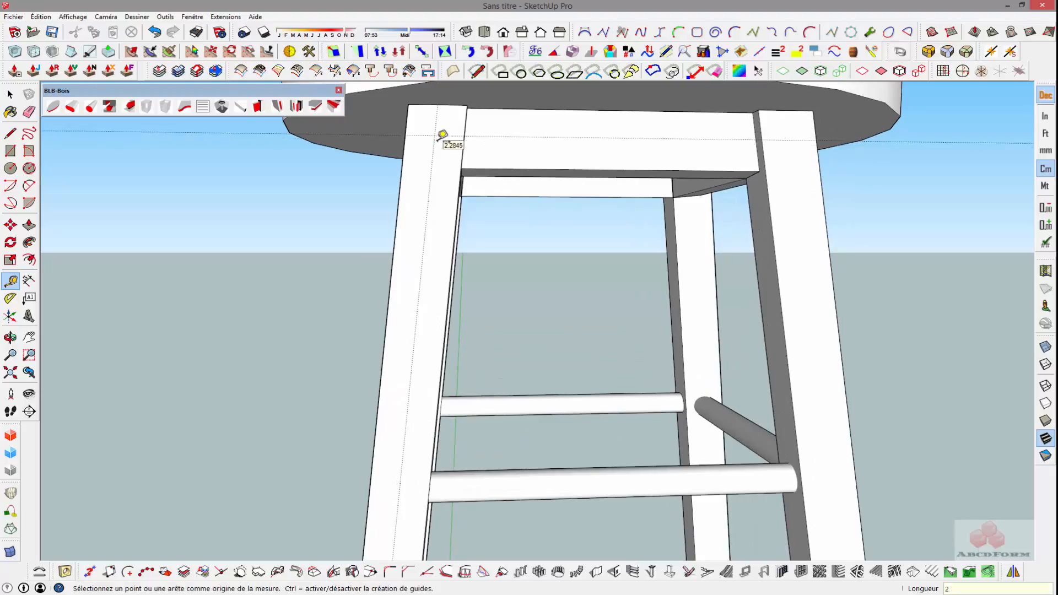
middle_drag(442, 135, 460, 173)
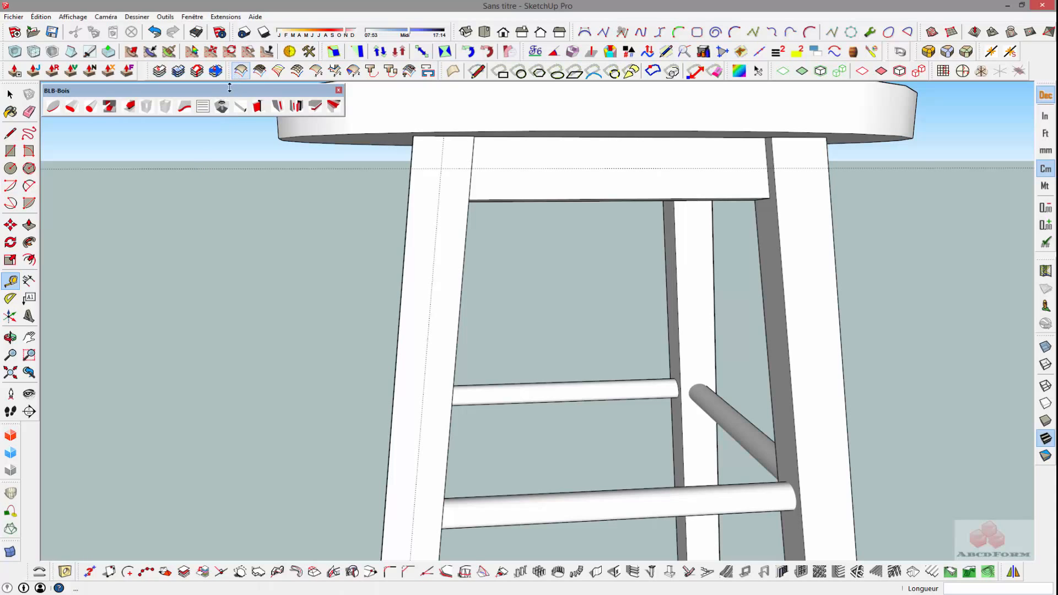
Switch to the web browser and open the SketchUp tutorials section of the BLB-bois site.
key(alt+Tab)
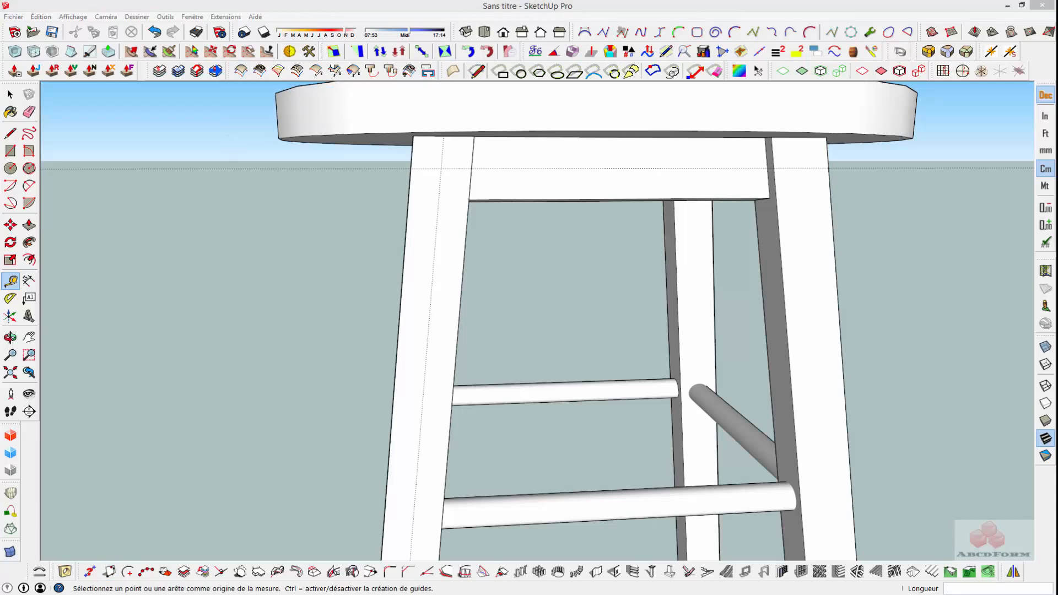
click(353, 7)
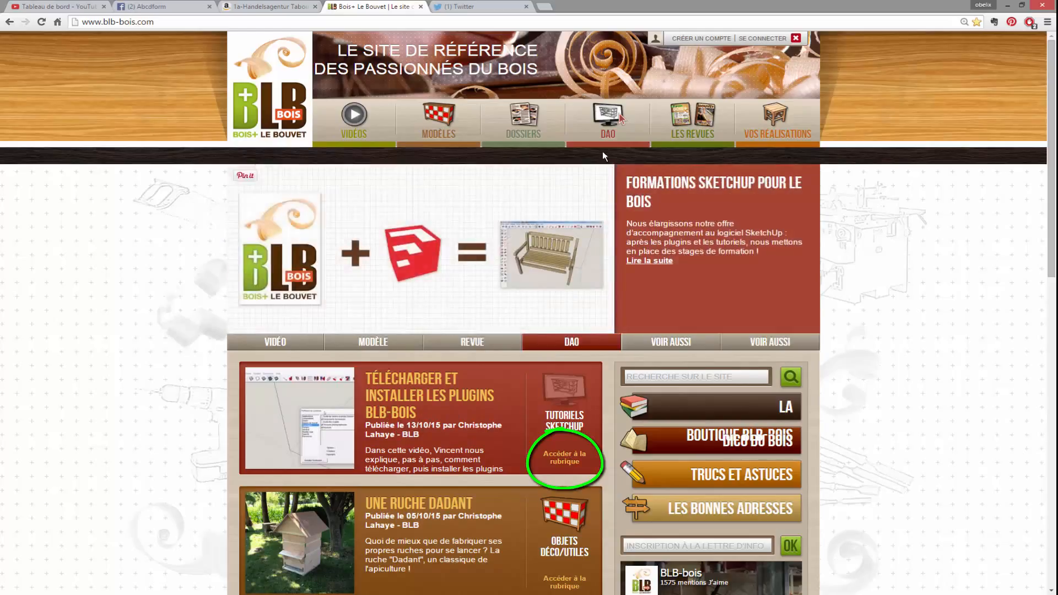
mouse_move(608, 128)
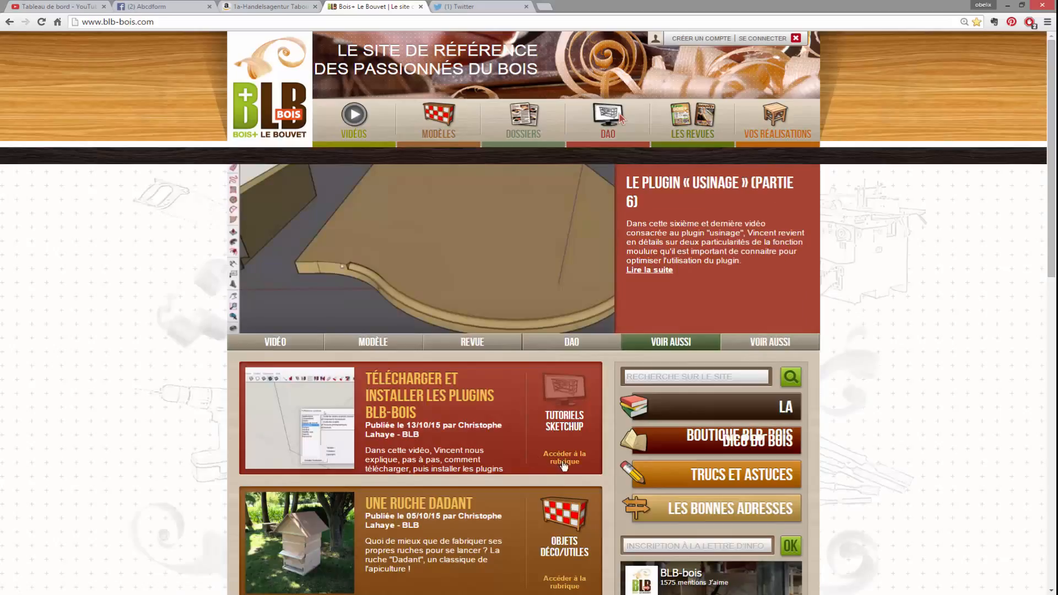
click(563, 466)
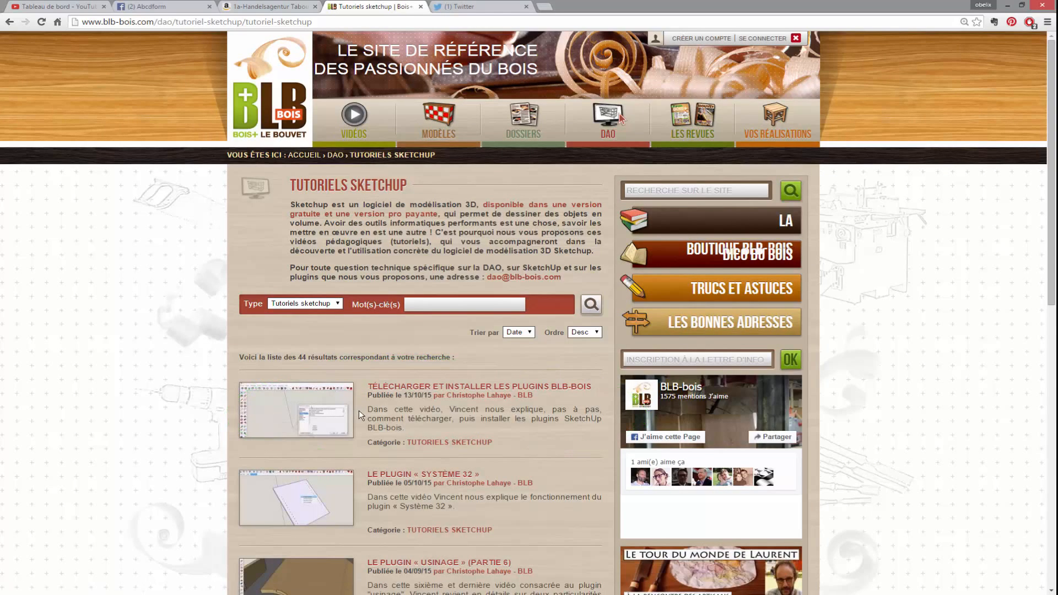
Find the percer-chambrer-fraiser plugin tutorial on page 8 of the tutorial list and open it.
scroll(358, 411, down, 7)
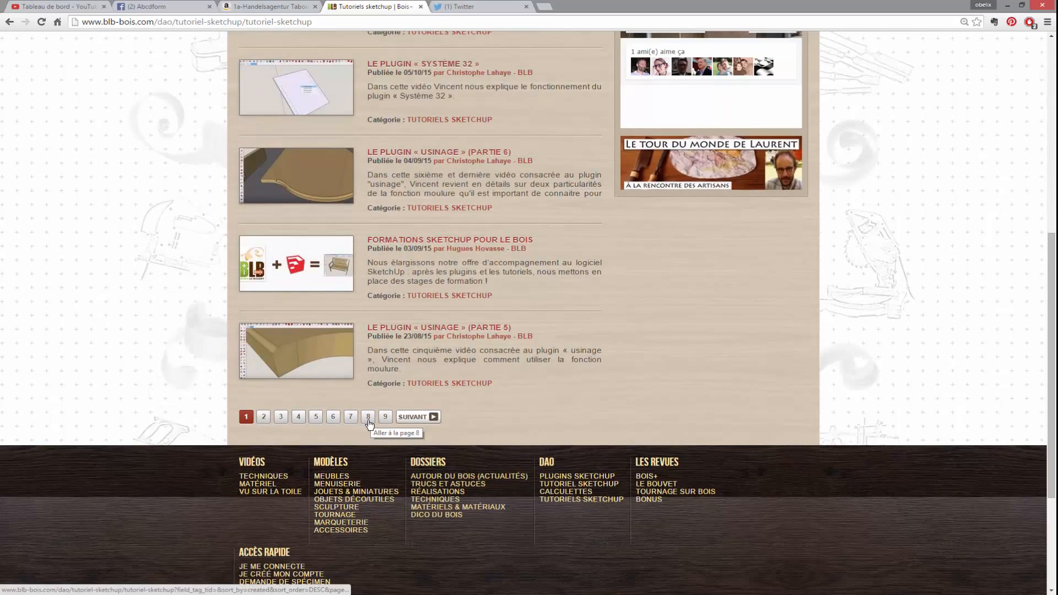
click(369, 418)
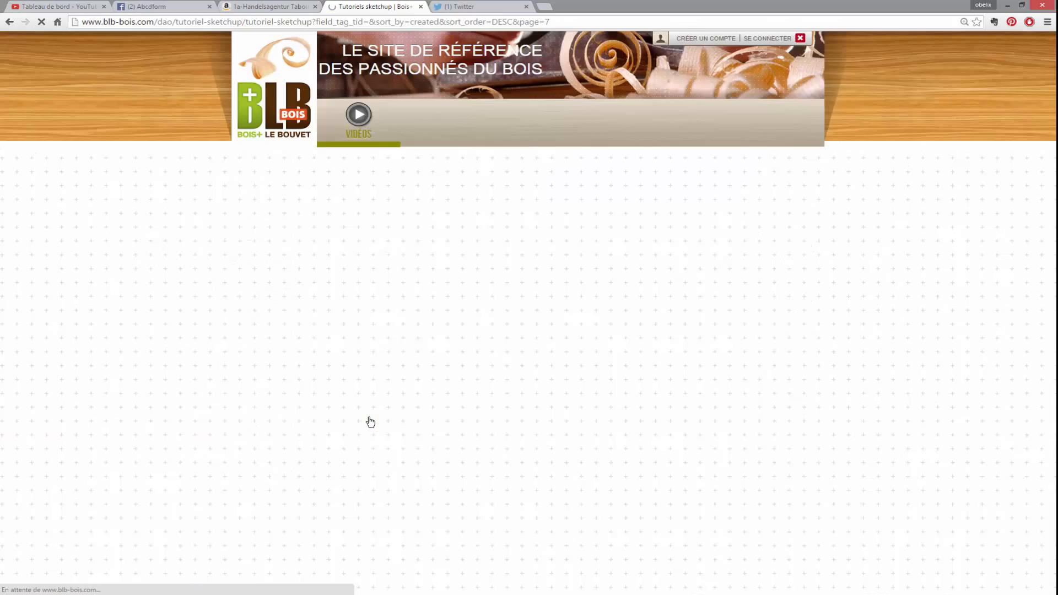
scroll(389, 401, down, 3)
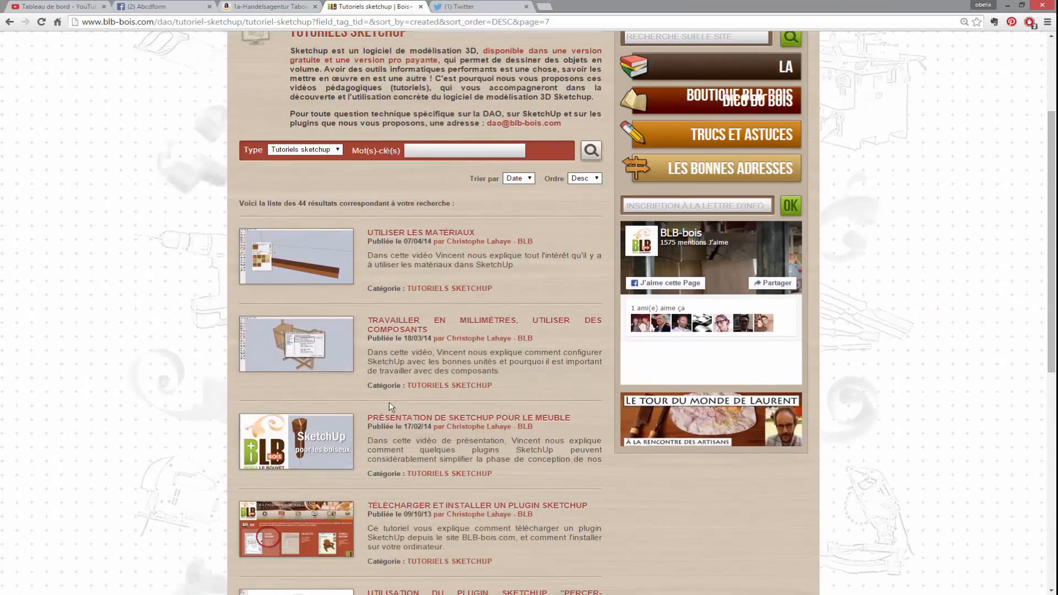
scroll(389, 402, down, 8)
scroll(384, 369, up, 3)
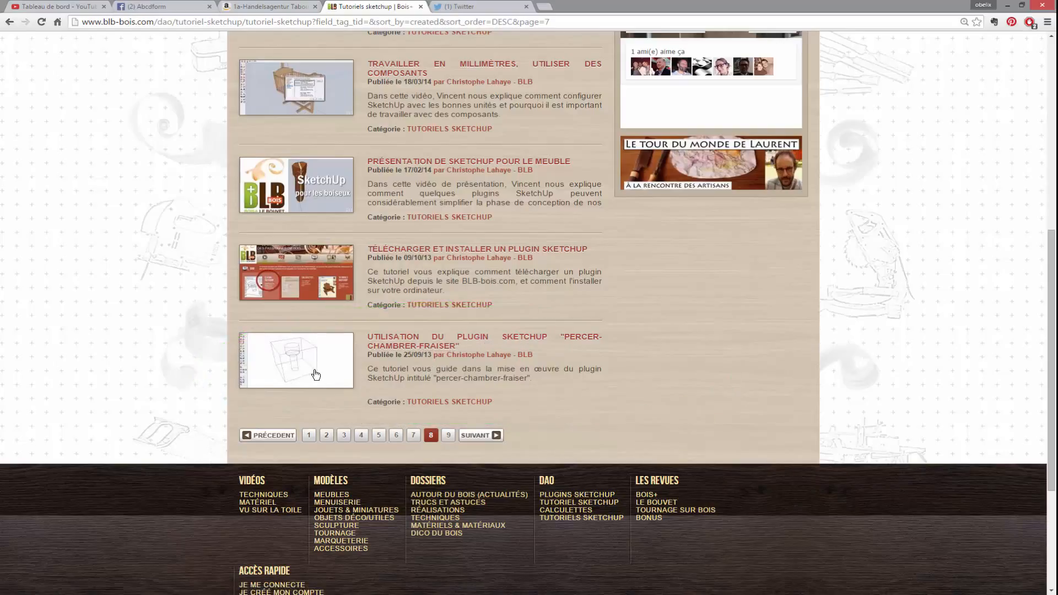
click(408, 347)
scroll(404, 347, down, 1)
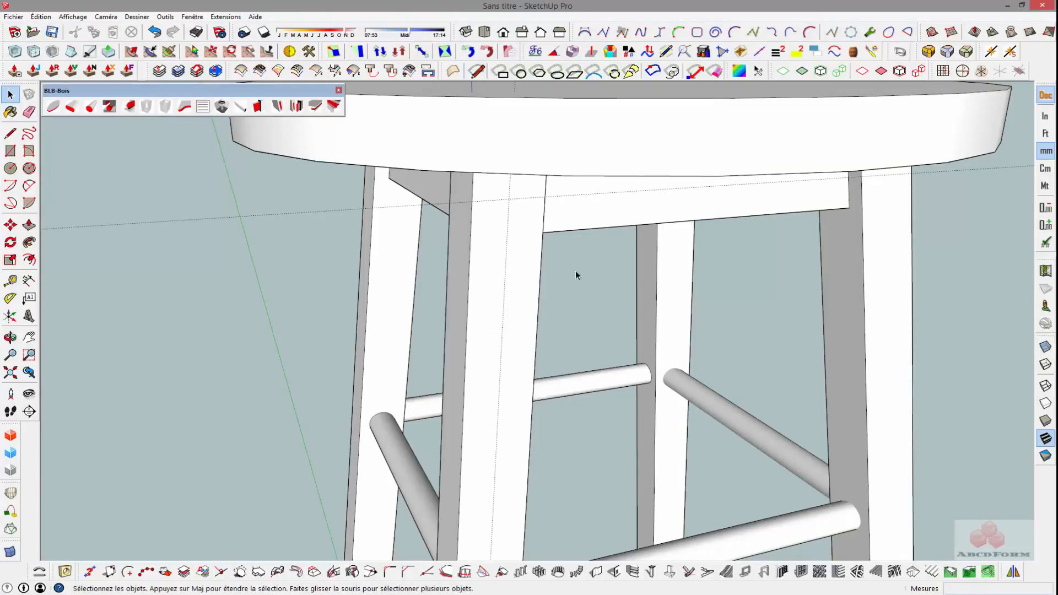
Back in SketchUp, set the drawing units to millimetres, then open the leg for editing and select its outer face.
click(1046, 152)
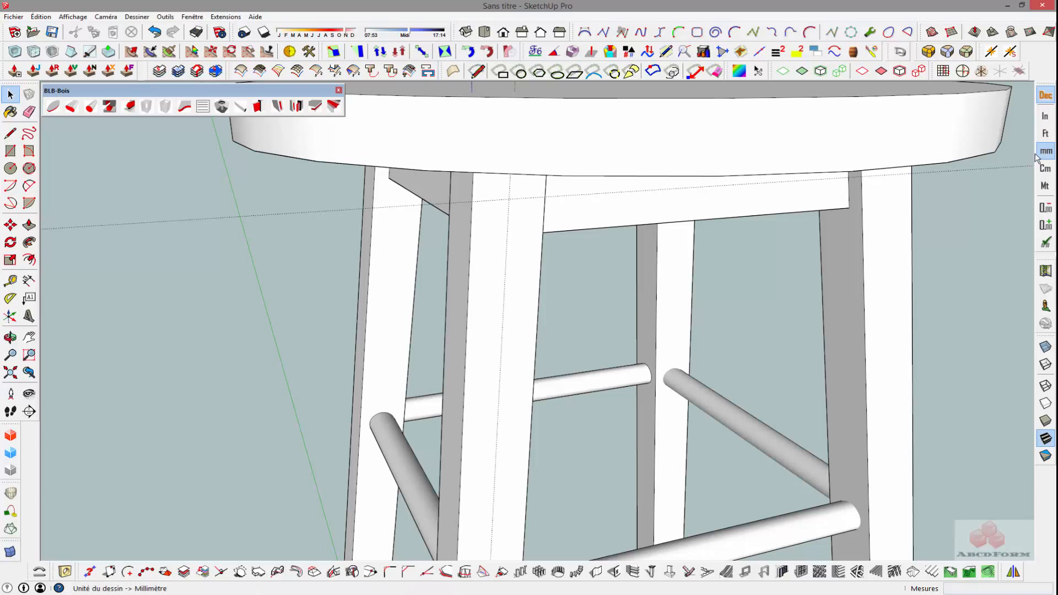
click(500, 239)
double_click(496, 240)
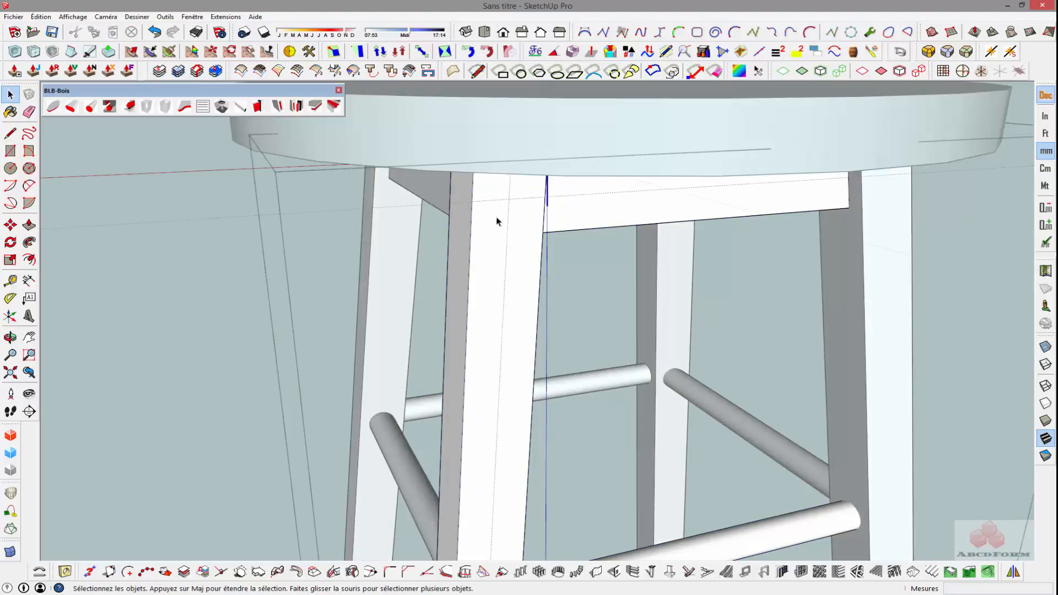
click(496, 217)
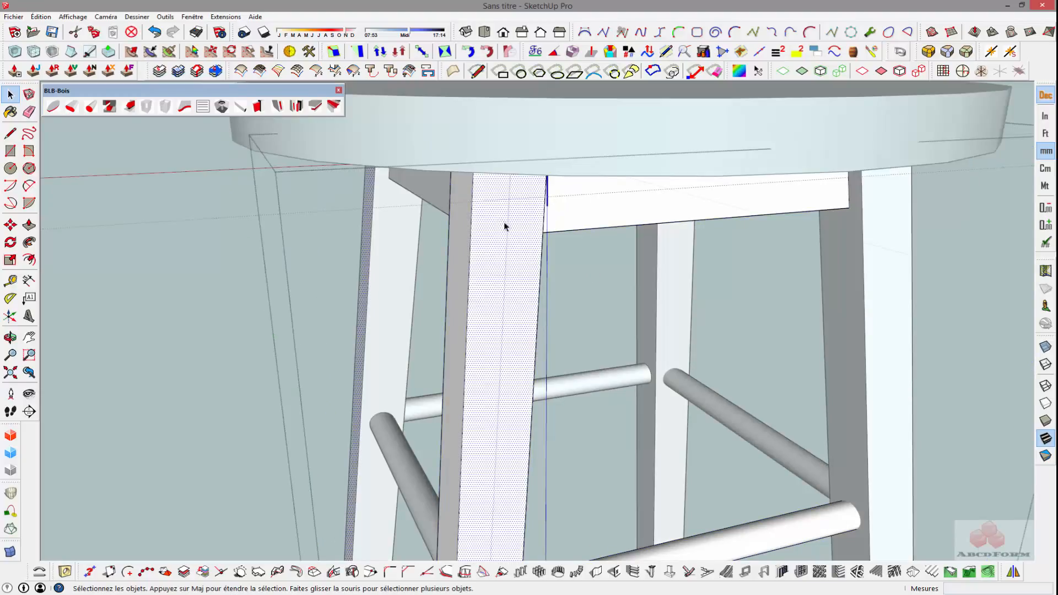
Drill a percer-fraiser hole where the leg's guides cross, with drilling diameter 3 mm, drilling depth 35 mm and chambrage diameter 7 mm.
click(222, 108)
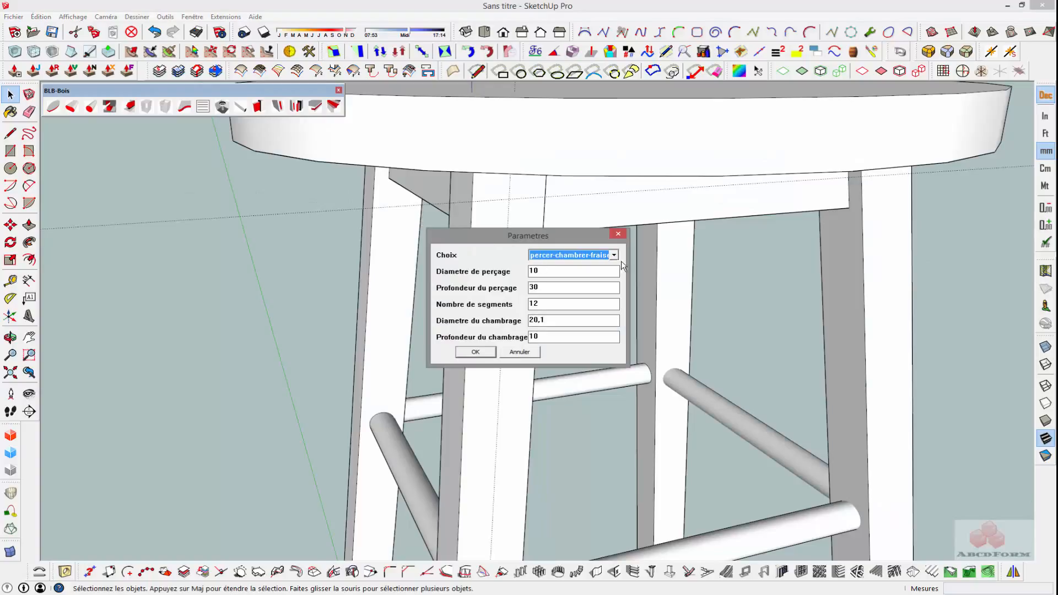
click(614, 256)
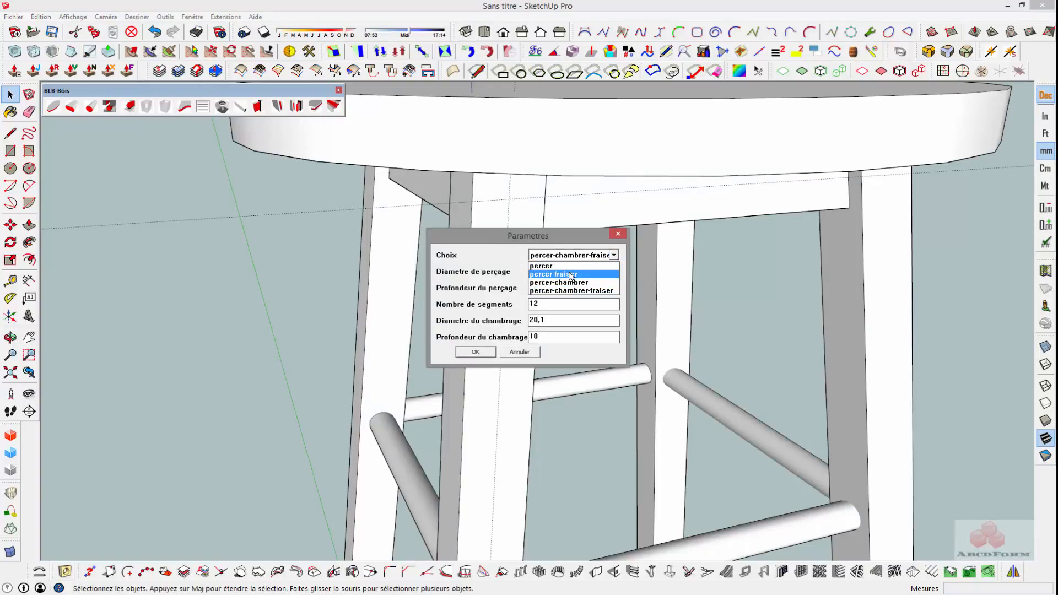
click(571, 275)
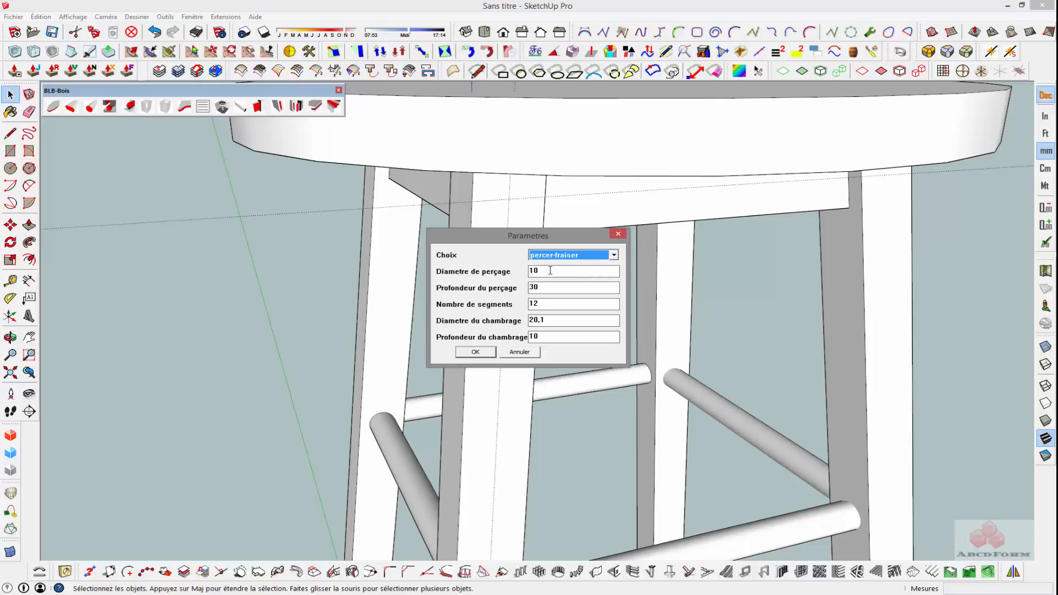
drag(550, 270, 532, 270)
text(3)
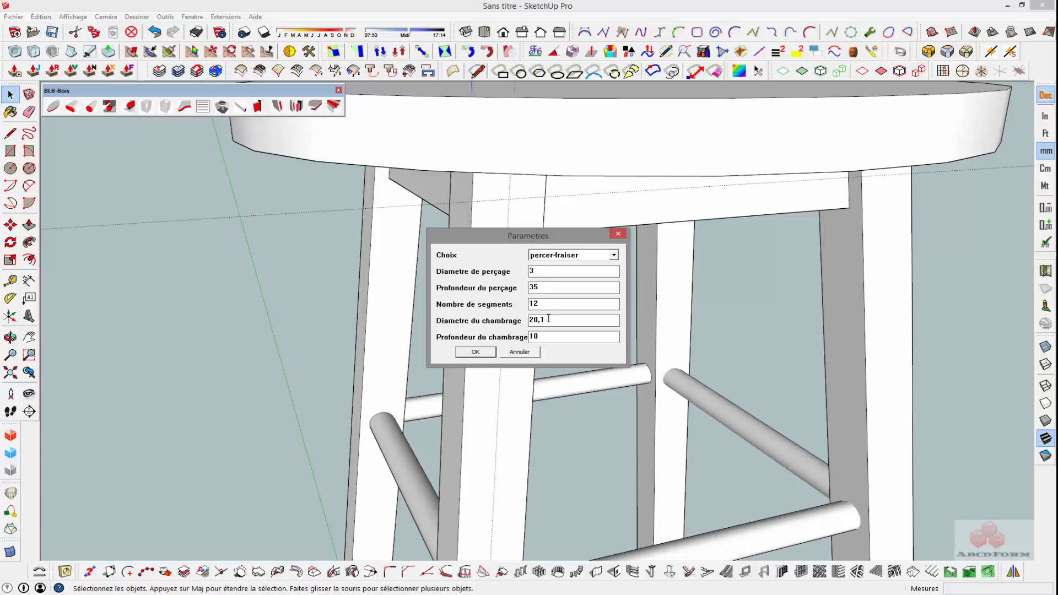
drag(549, 318, 520, 317)
text(7)
click(480, 353)
scroll(470, 177, up, 8)
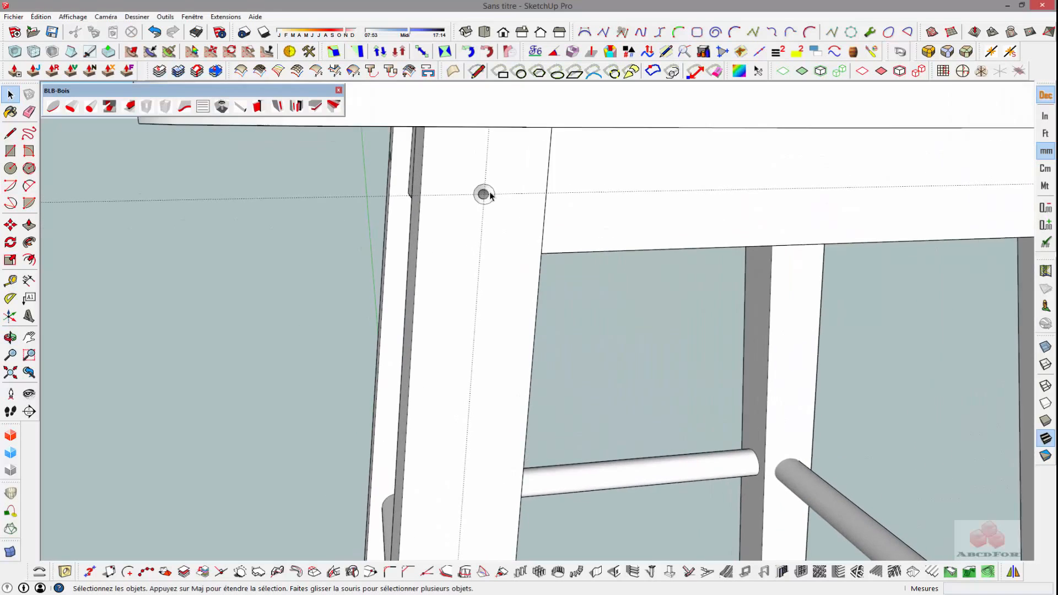
middle_drag(458, 182, 546, 225)
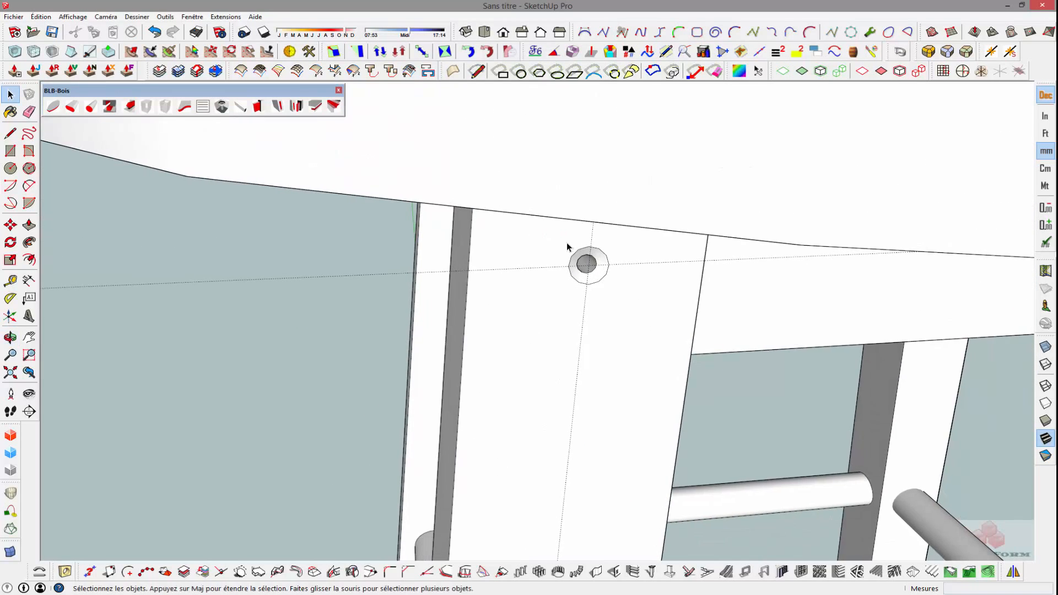
middle_drag(588, 261, 637, 256)
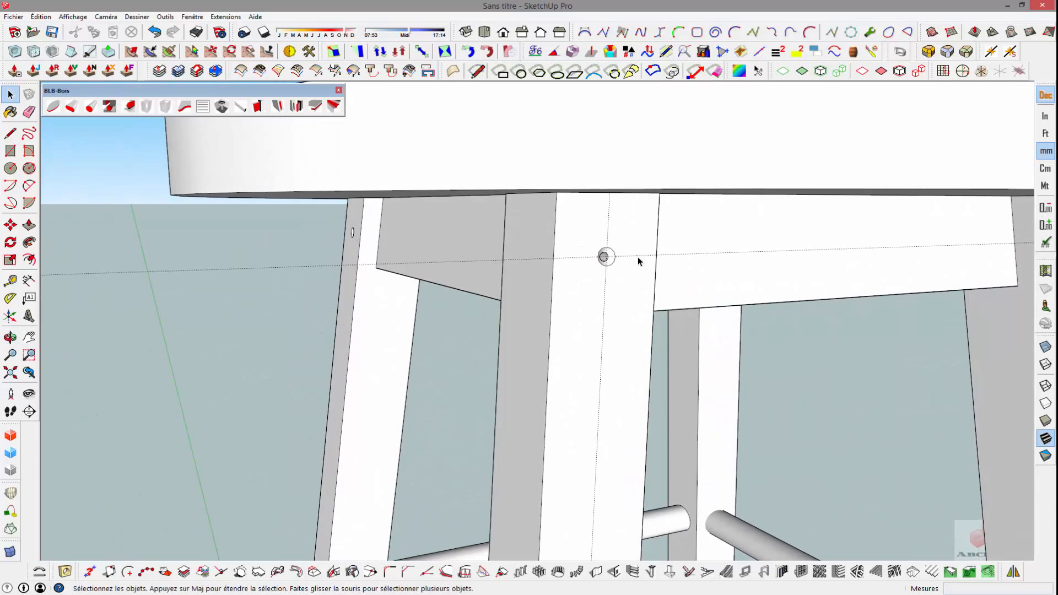
middle_drag(621, 259, 661, 243)
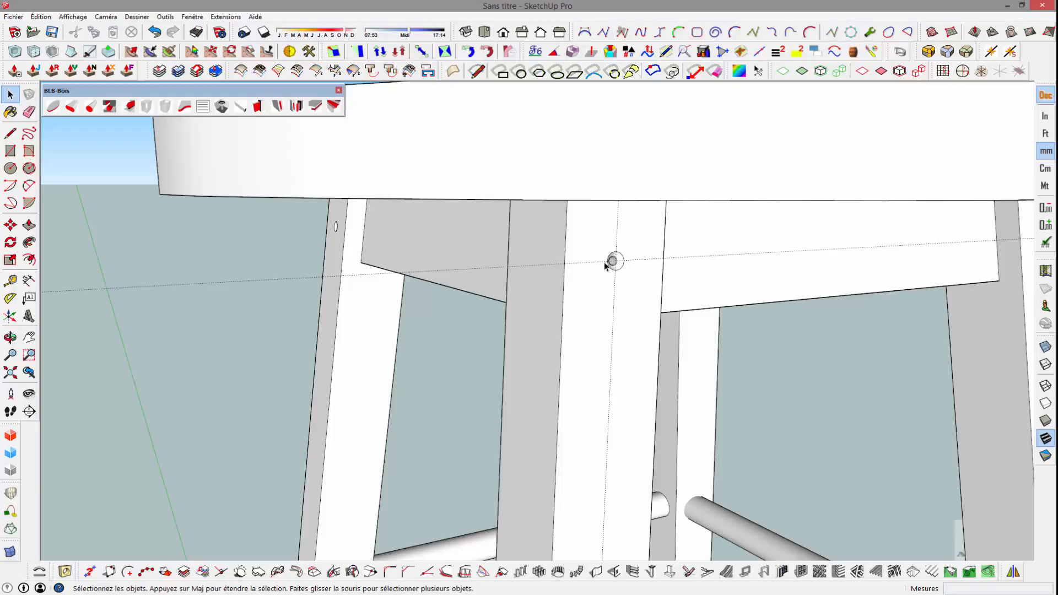
Scale the seat's upper circular edge slightly inward about its centre to bevel the rim, and clear the selection.
scroll(604, 264, down, 6)
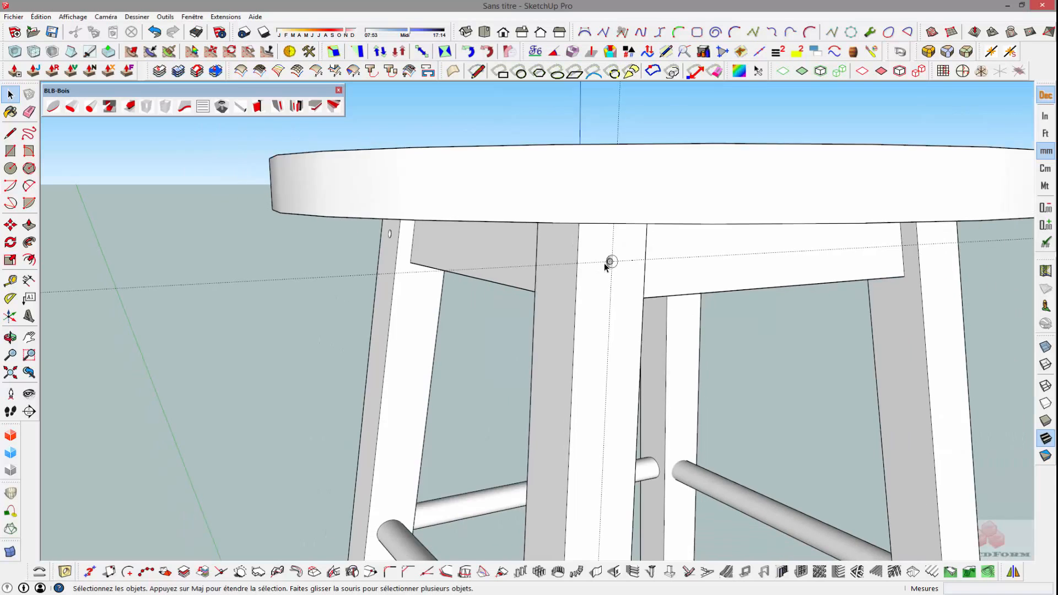
middle_drag(614, 265, 543, 310)
scroll(679, 298, down, 2)
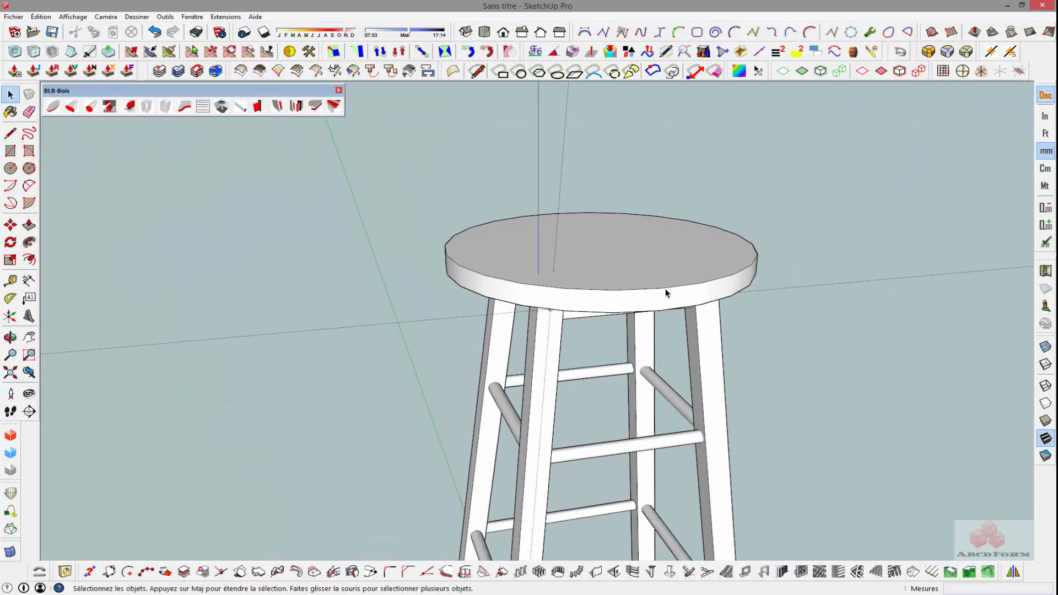
click(666, 289)
middle_drag(612, 289, 660, 310)
scroll(682, 305, down, 2)
scroll(682, 305, down, 2)
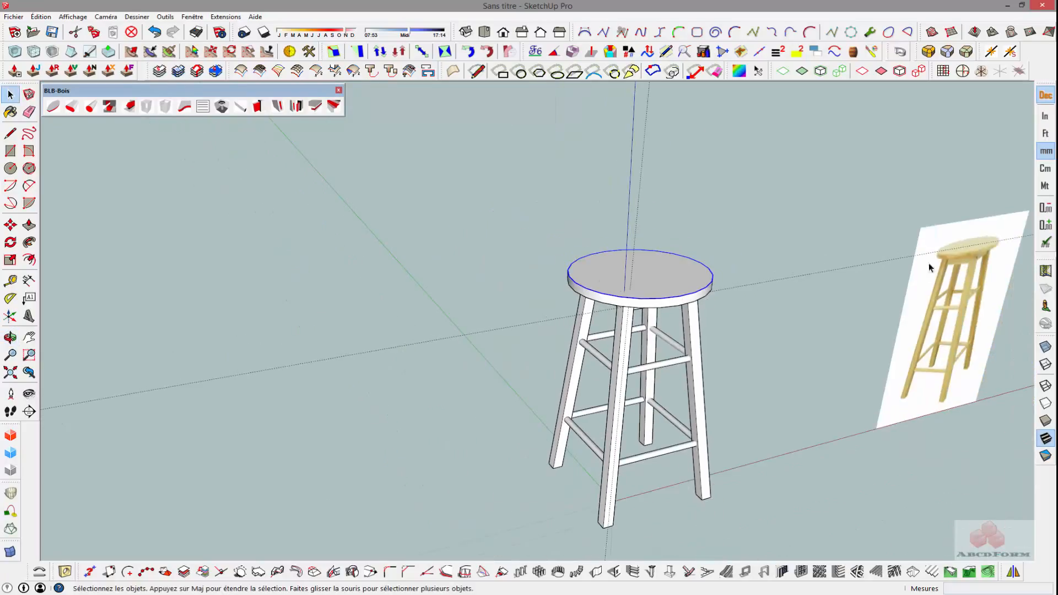
key(s)
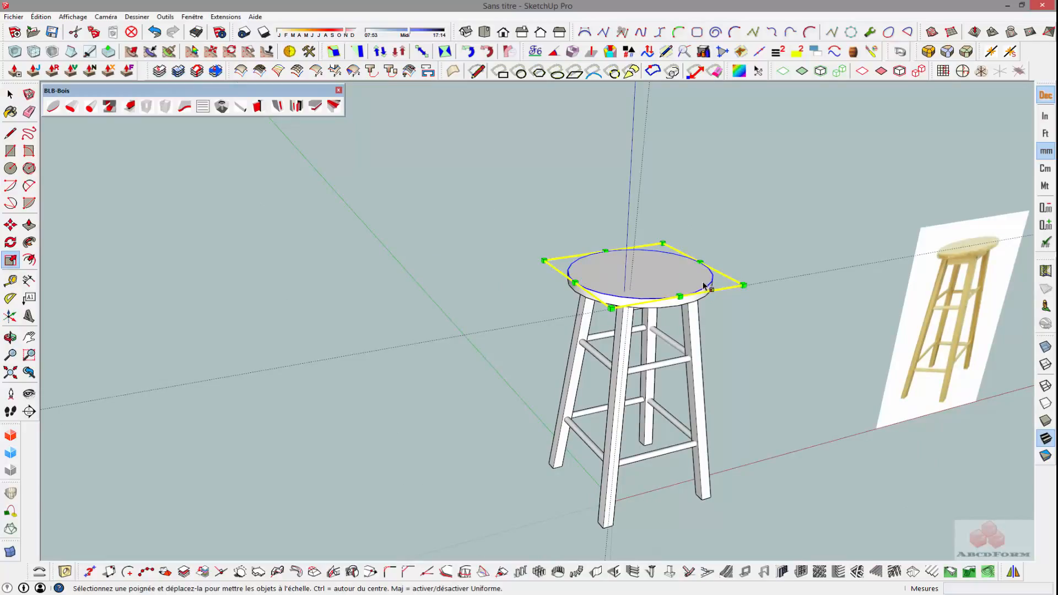
ctrl+drag(743, 285, 737, 284)
key(space)
click(747, 269)
Paint the round seat with the Chene material from the BLB-Bois collection.
scroll(665, 291, up, 2)
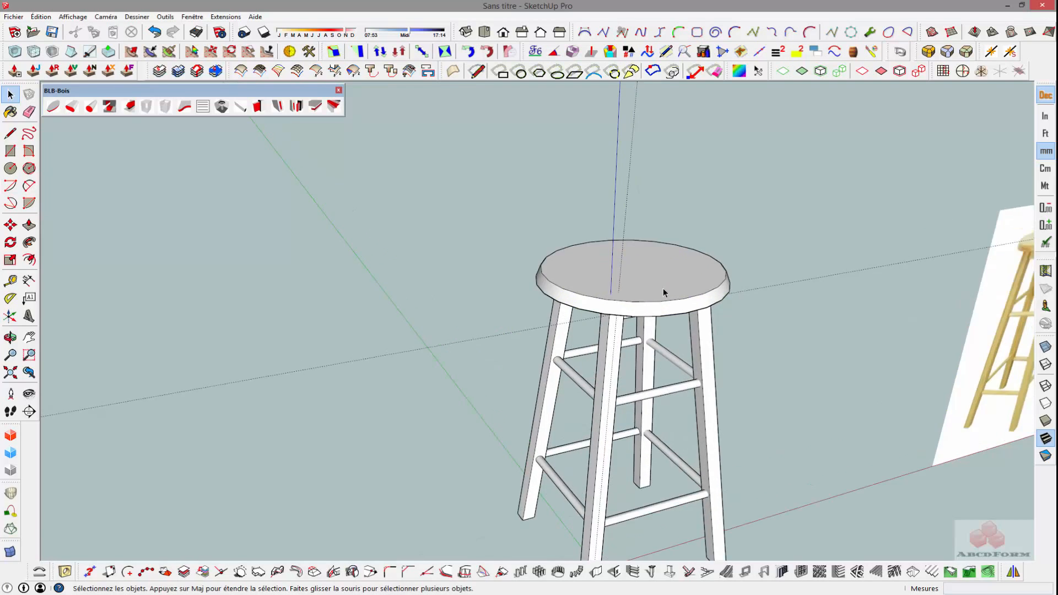
middle_drag(664, 291, 638, 298)
scroll(638, 298, down, 4)
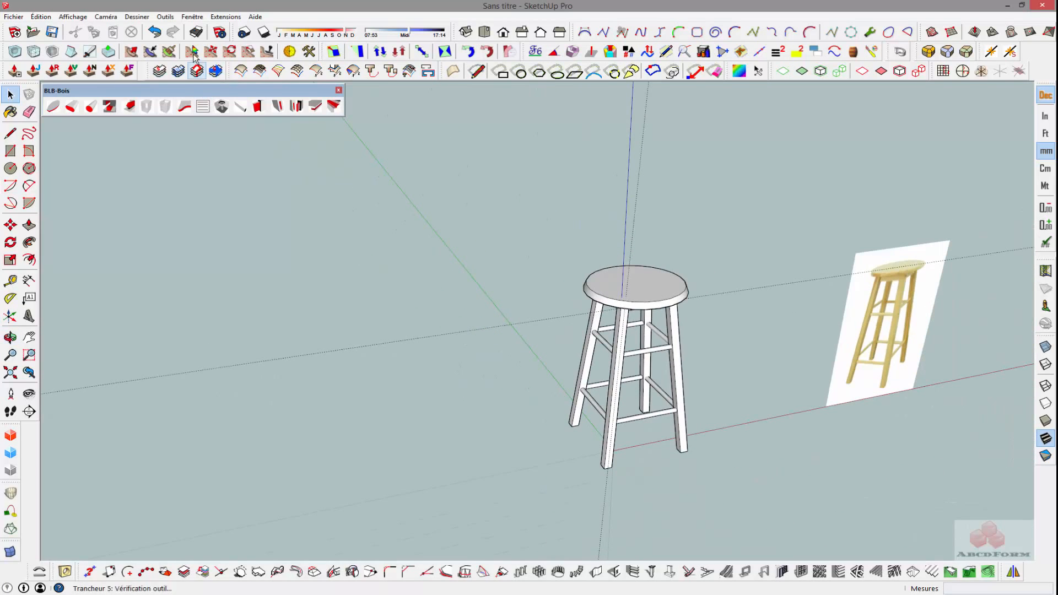
click(192, 17)
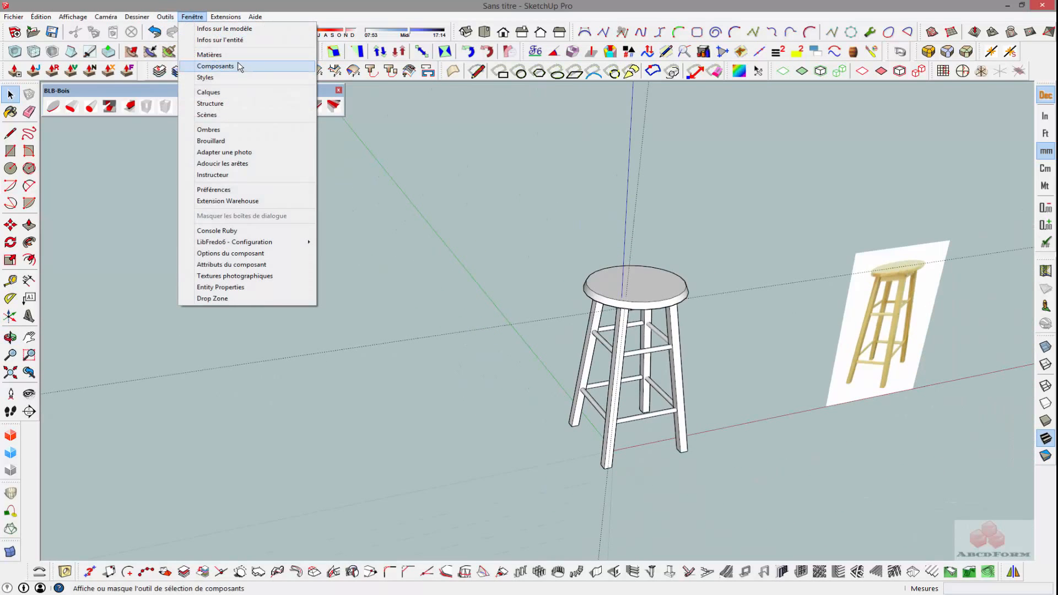
click(229, 56)
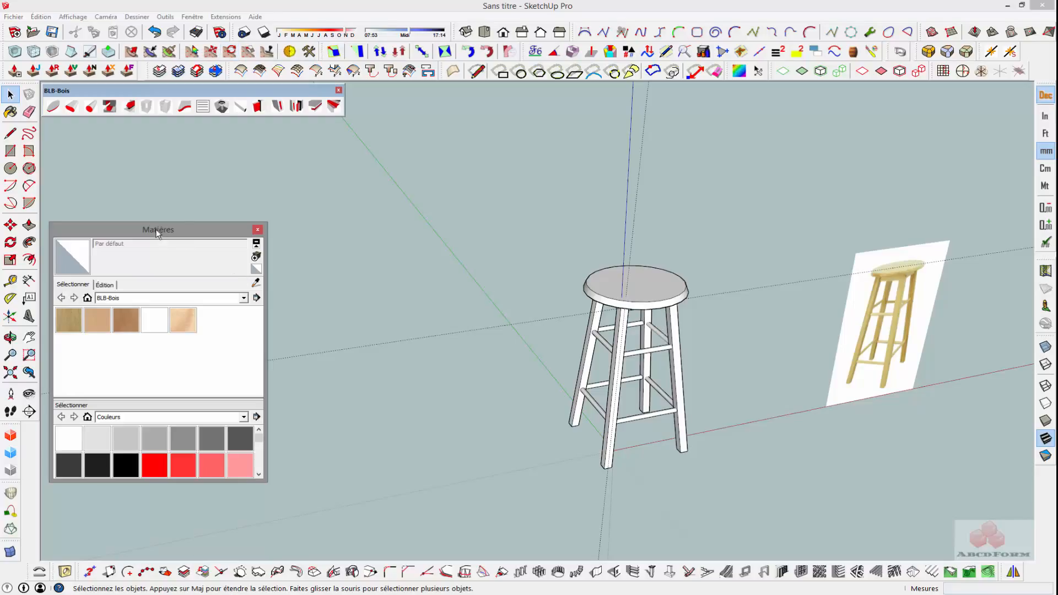
drag(159, 229, 335, 212)
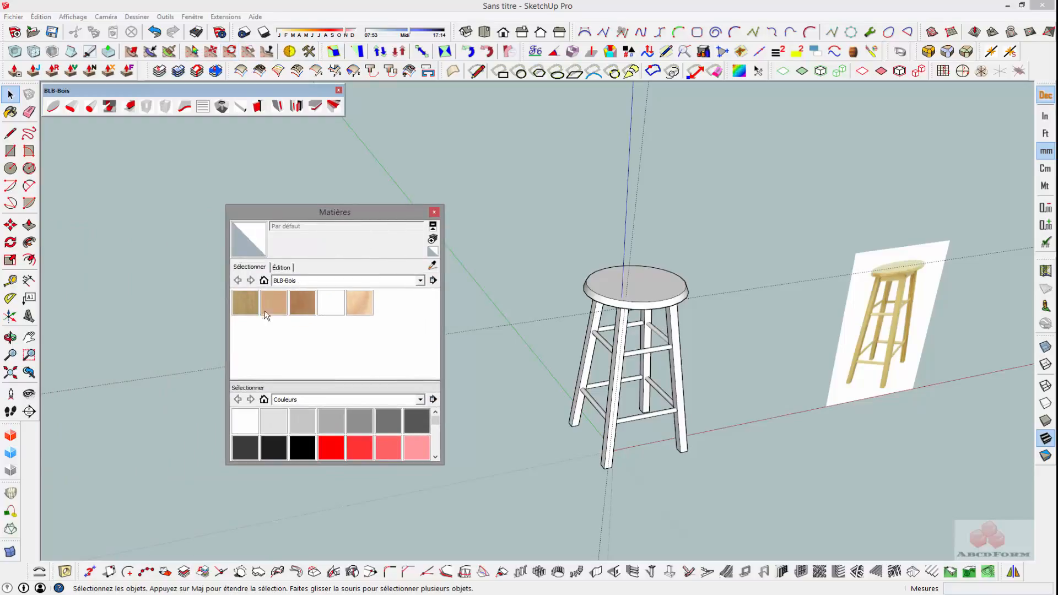
click(241, 304)
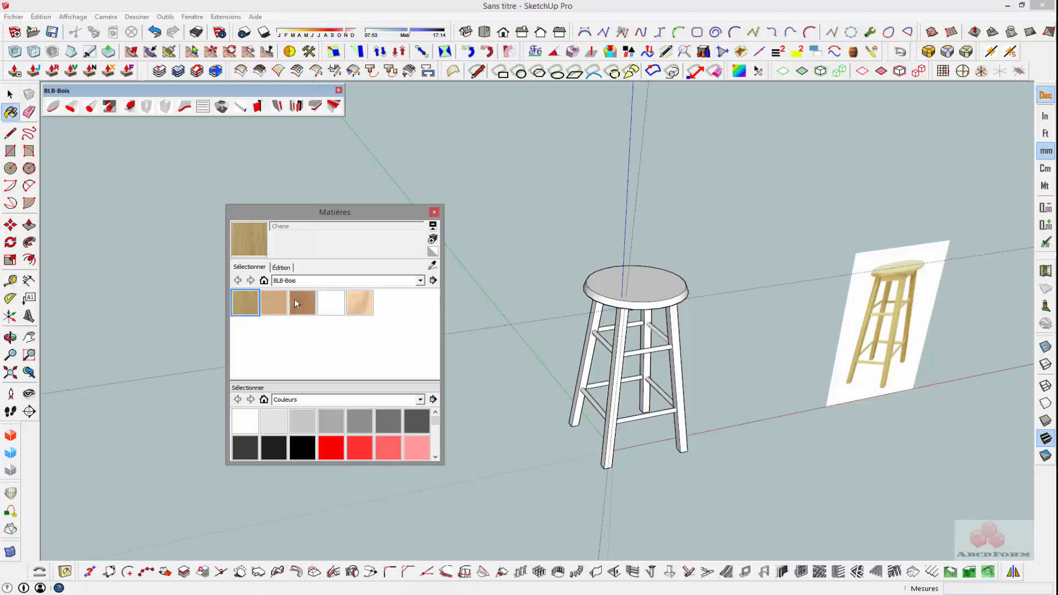
click(654, 297)
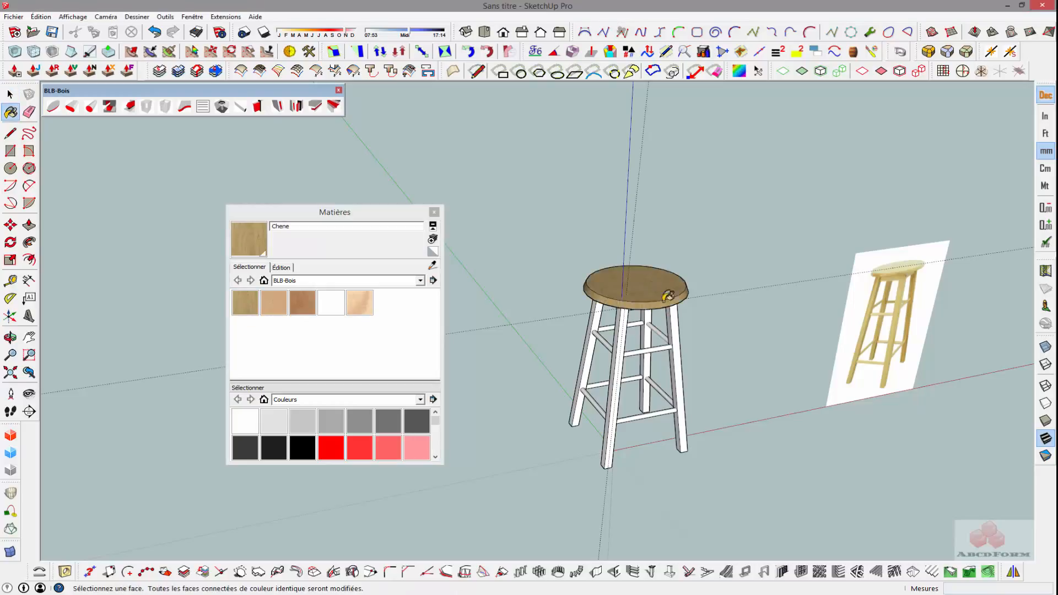
Paint the legs, aprons and rungs with the same Chene material, and close the materials window.
mouse_move(653, 296)
middle_down()
mouse_move(534, 227)
mouse_move(613, 306)
middle_up()
click(655, 313)
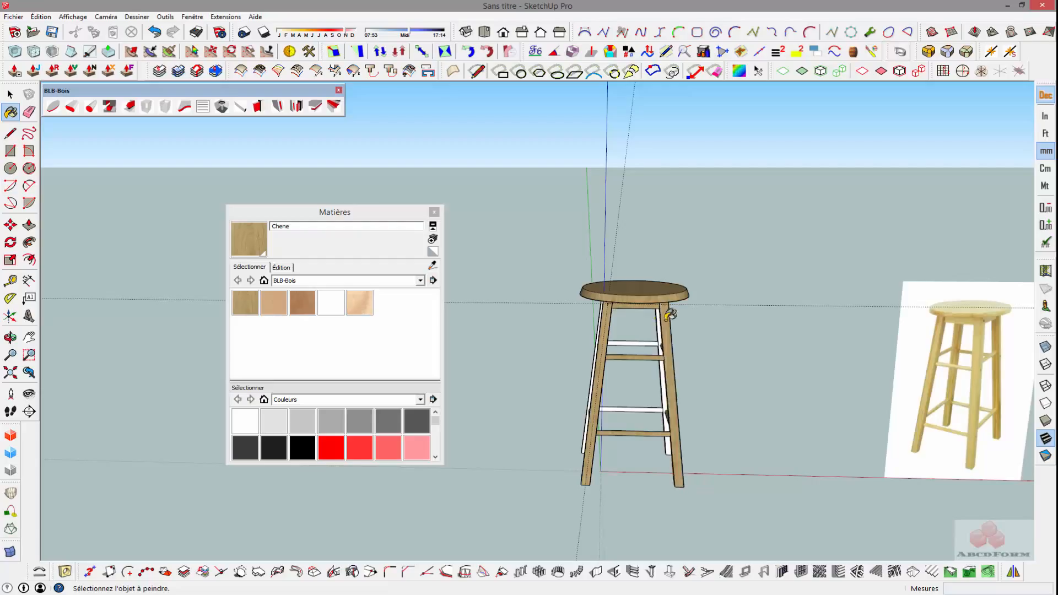
mouse_move(662, 316)
middle_down()
mouse_move(496, 365)
mouse_move(870, 350)
mouse_move(560, 322)
middle_up()
click(645, 355)
click(554, 328)
mouse_move(524, 362)
middle_down()
mouse_move(732, 362)
mouse_move(491, 226)
middle_up()
click(434, 213)
mouse_move(504, 337)
middle_down()
mouse_move(633, 347)
mouse_move(382, 355)
mouse_move(570, 357)
mouse_move(469, 320)
middle_up()
key(b)
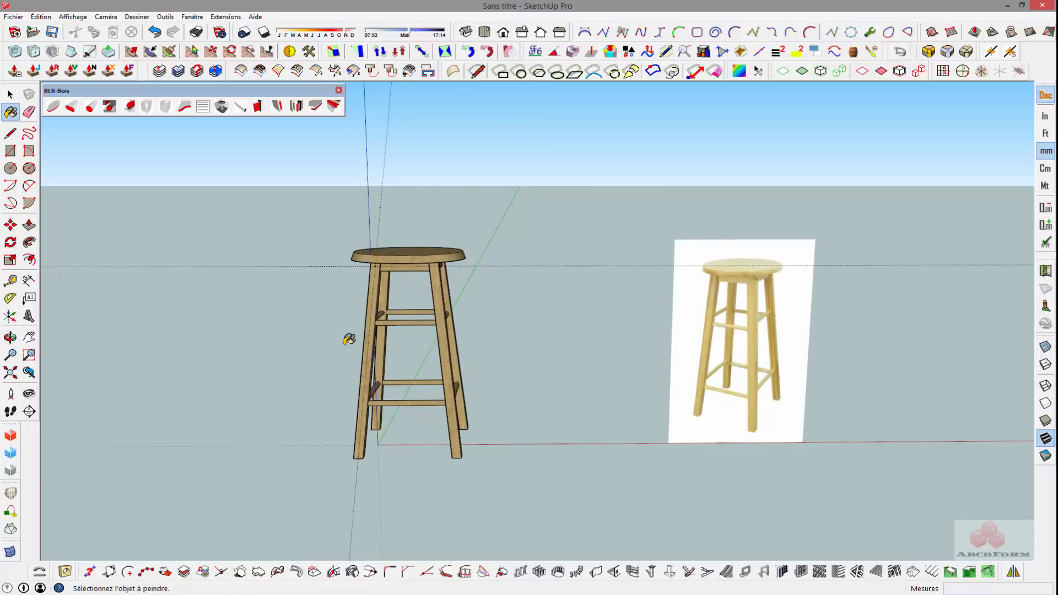
middle_drag(349, 339, 534, 336)
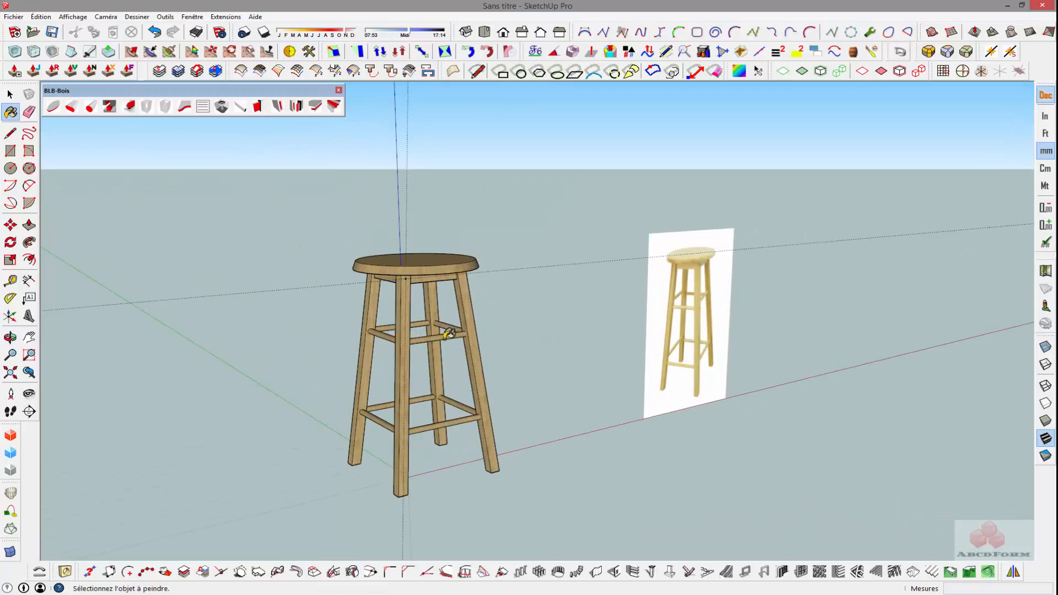
mouse_move(450, 335)
middle_down()
mouse_move(496, 342)
mouse_move(497, 333)
mouse_move(426, 336)
mouse_move(496, 319)
middle_up()
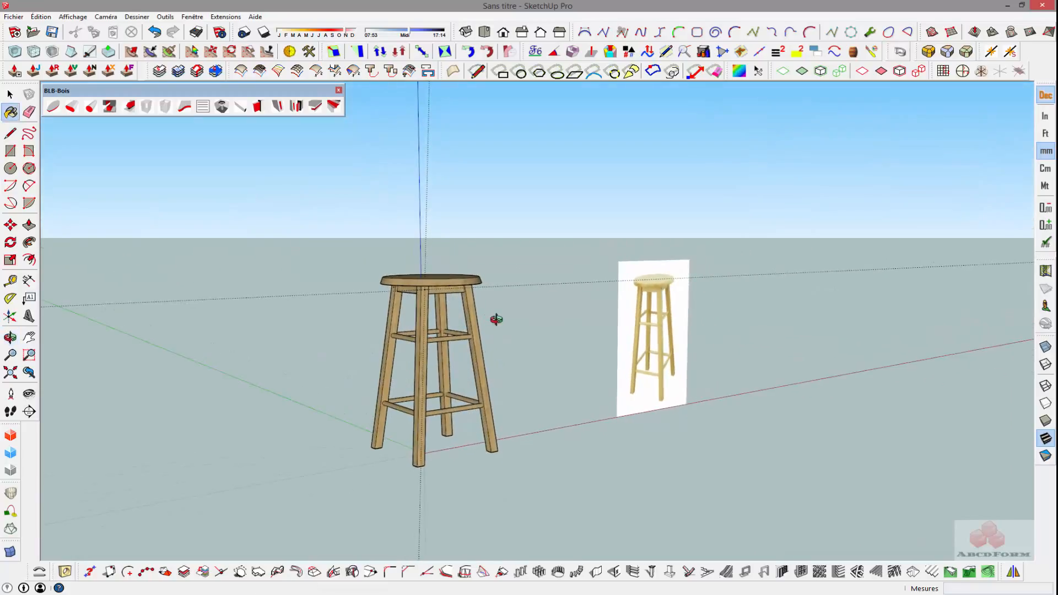